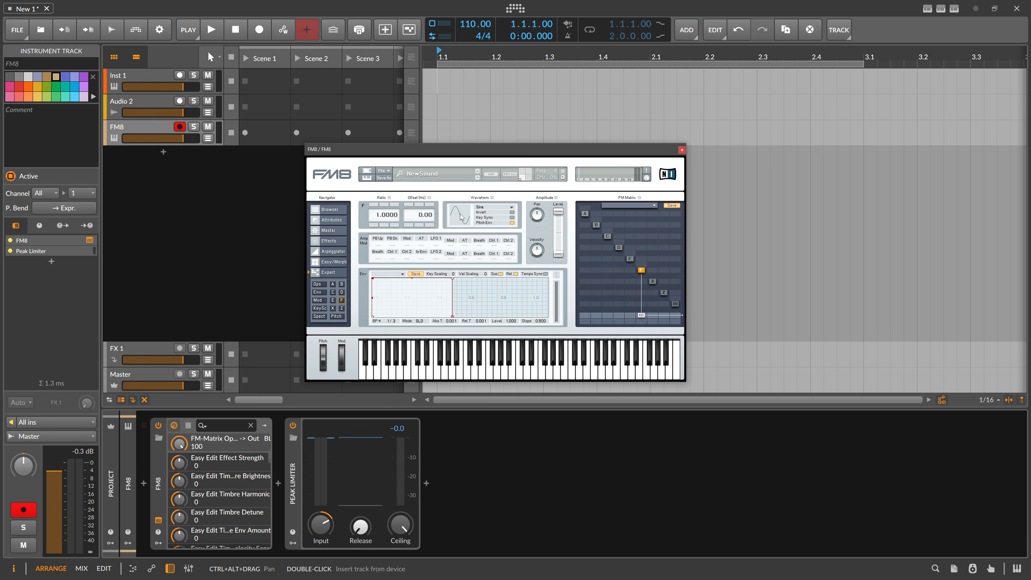
Step: Replace operator F at the output with operator E at level 100, trying E's 3rd Formant and 10th Formant waveforms
left_click_drag(642, 315, 644, 358)
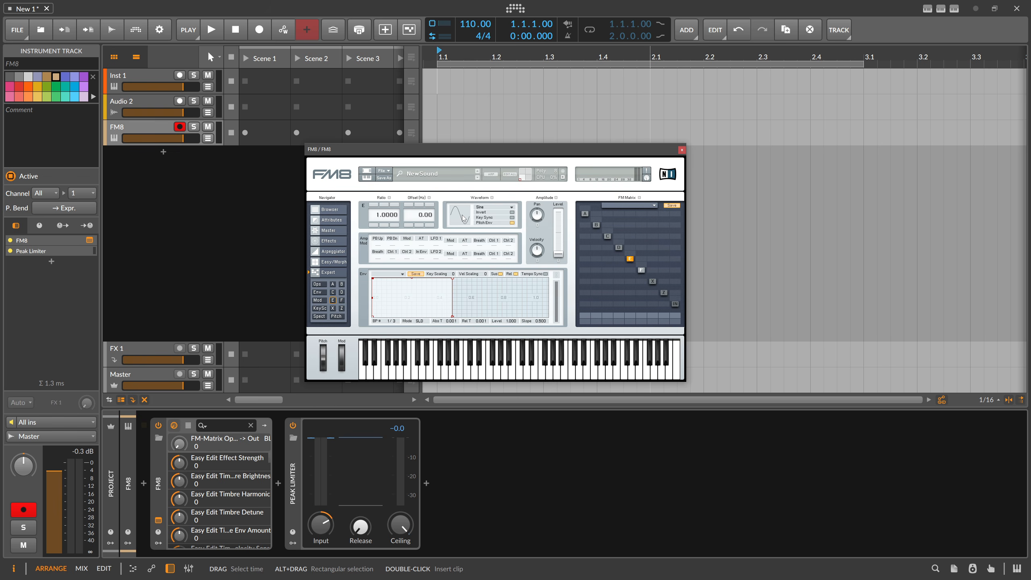
left_click(489, 209)
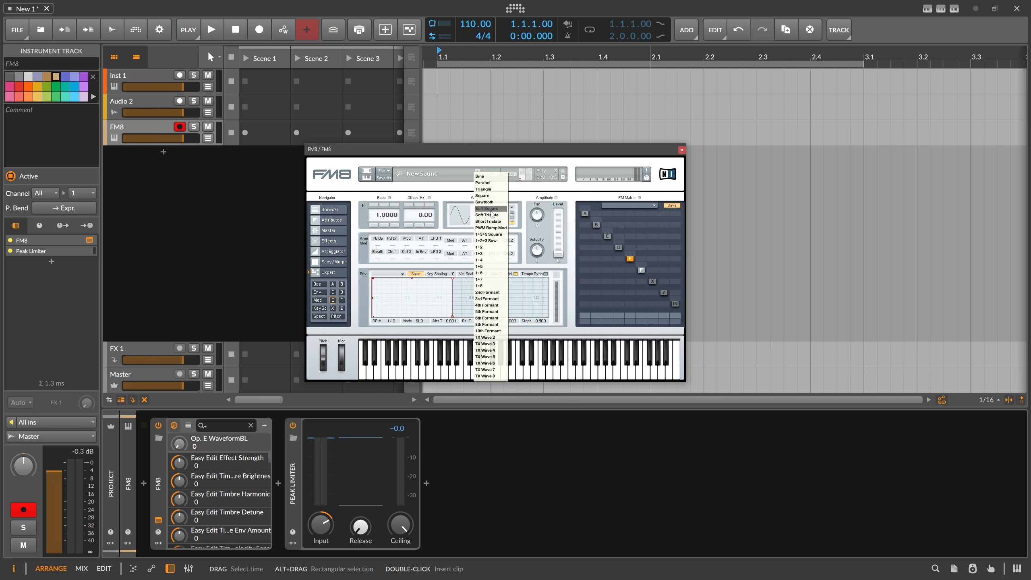
left_click(484, 299)
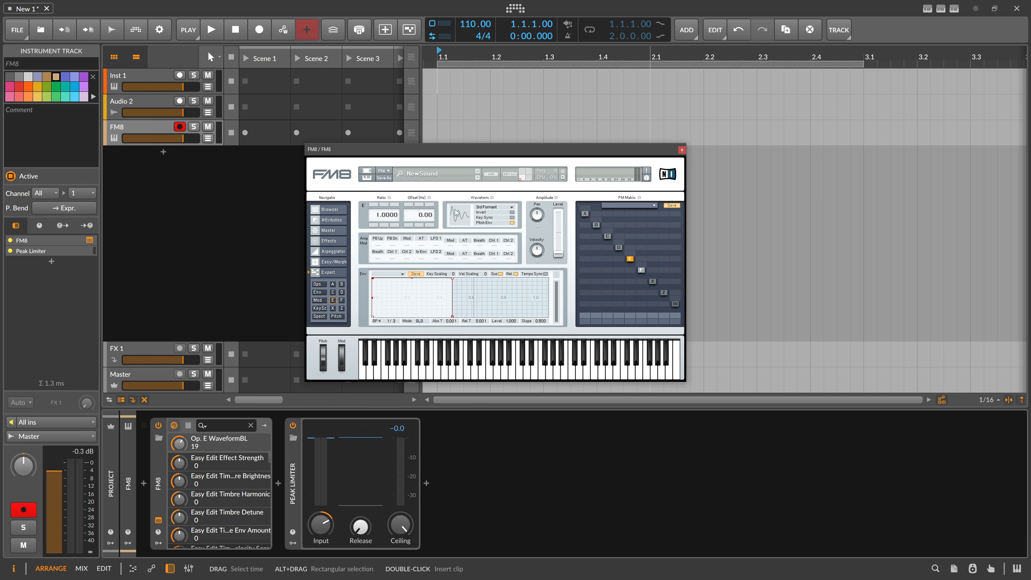
left_click_drag(631, 314, 630, 269)
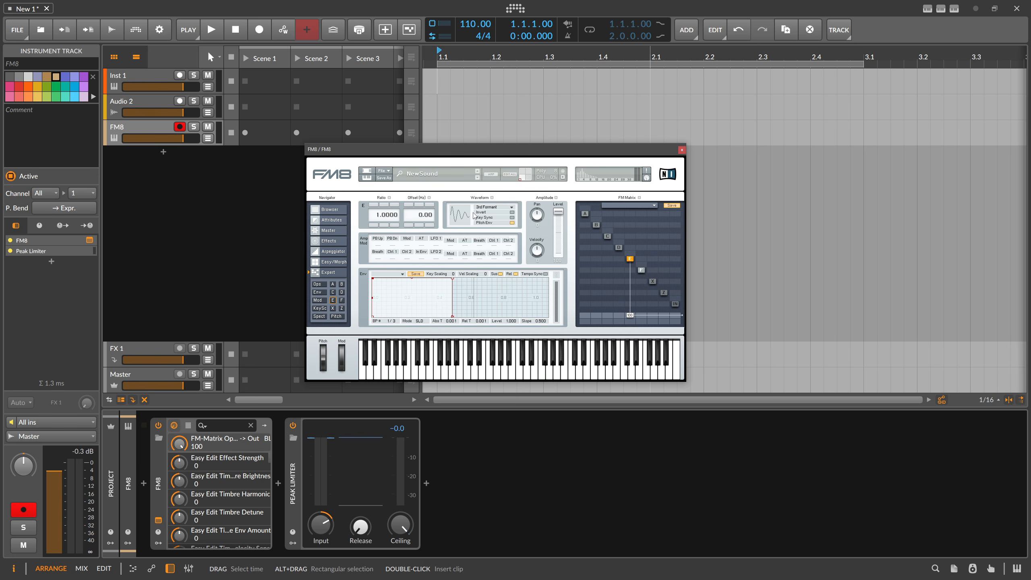
left_click_drag(461, 224, 461, 208)
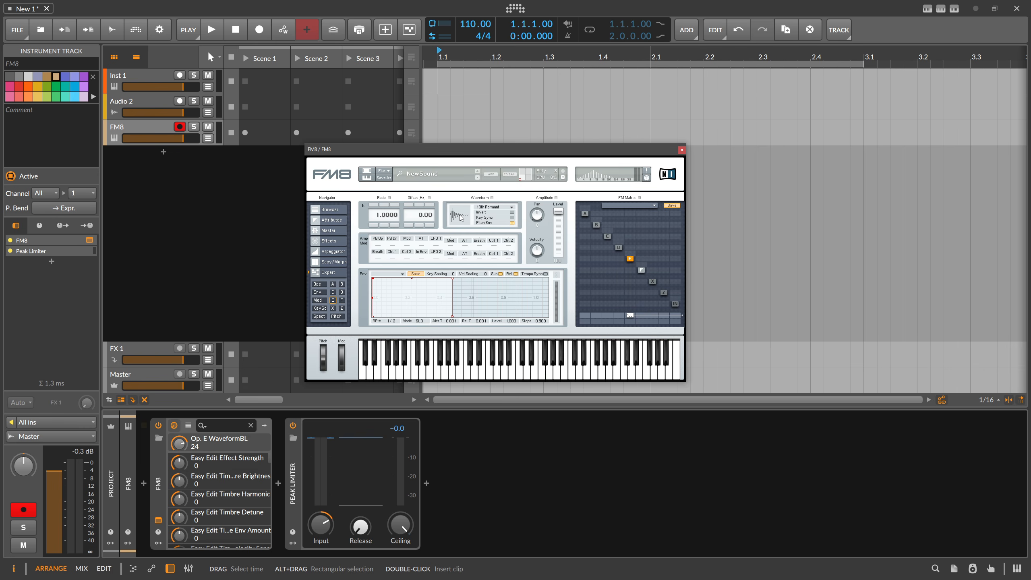
left_click_drag(461, 218, 457, 218)
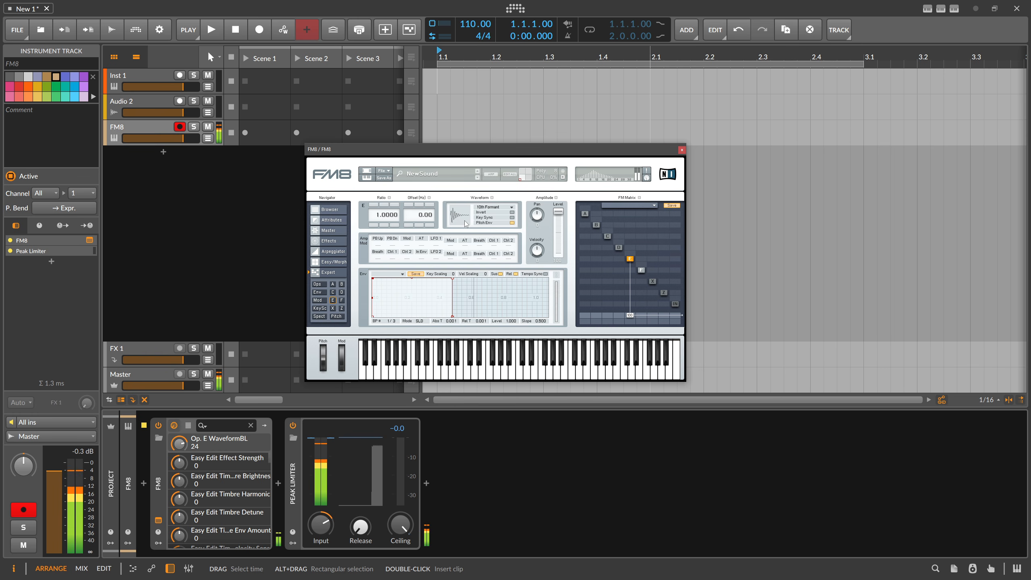
Step: Remove operator E from the output, route operator F to the output again, and make E modulate F
left_click_drag(628, 316, 627, 366)
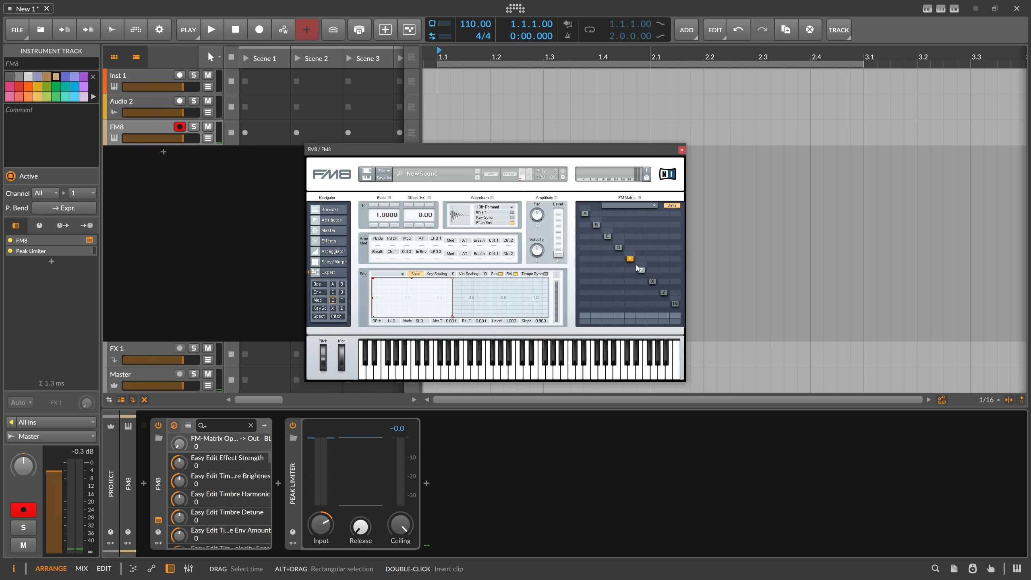
left_click_drag(632, 269, 642, 270)
left_click_drag(646, 311, 640, 283)
left_click_drag(630, 271, 630, 254)
Step: Set operator E's waveform to 3rd Formant and shape its envelope into a narrow peak at about 0.131
left_click_drag(462, 214, 477, 233)
left_click_drag(631, 271, 630, 296)
left_click_drag(373, 279, 463, 330)
mouse_move(407, 279)
left_mouse_down()
mouse_move(421, 280)
mouse_move(407, 299)
mouse_move(403, 280)
mouse_move(393, 279)
left_mouse_up()
Step: Move operator E's envelope peak to about 0.342 and raise its modulation of F to 86
left_click_drag(632, 270, 637, 248)
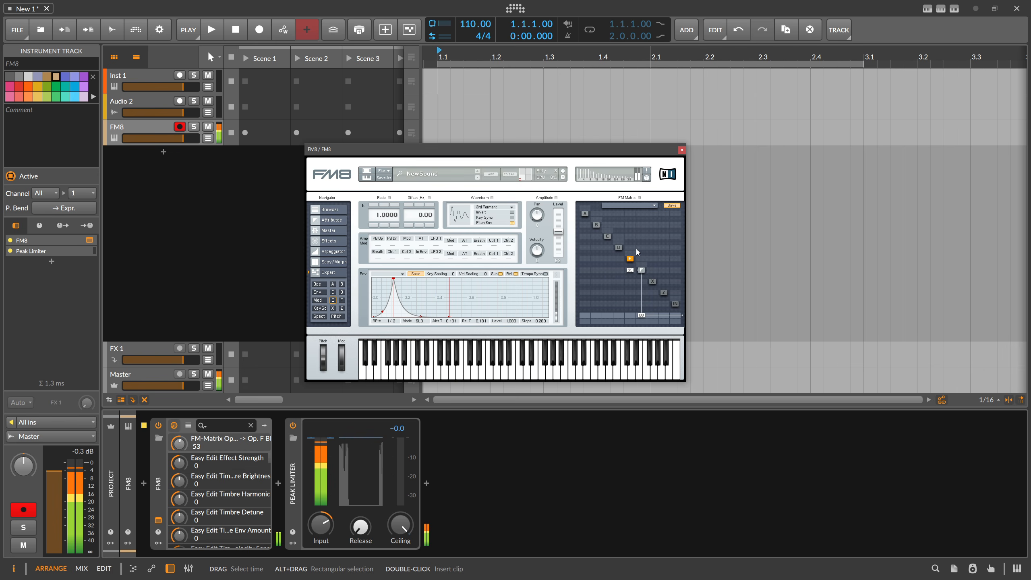
left_click_drag(396, 281, 427, 279)
left_click_drag(630, 272, 631, 259)
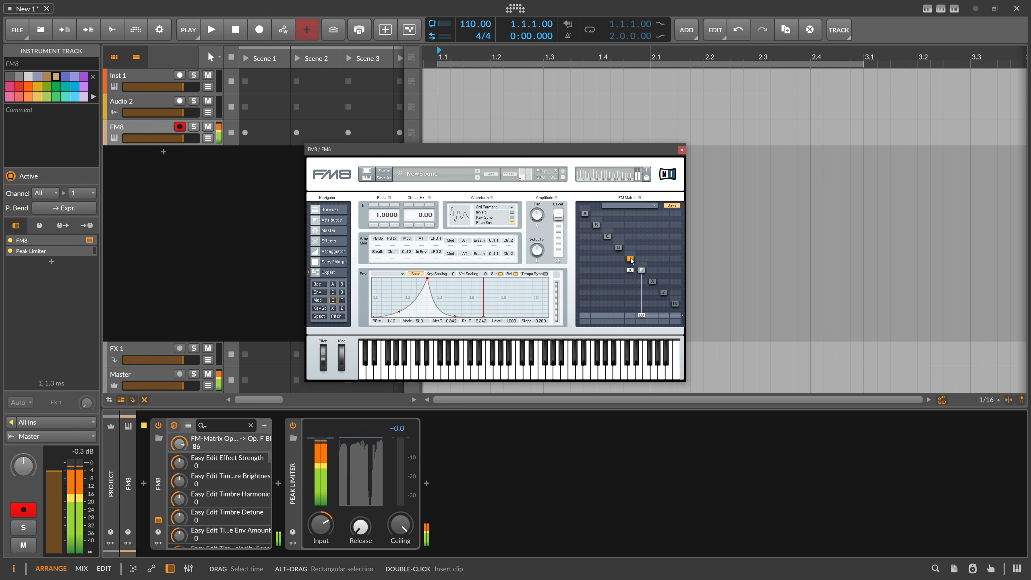
Step: Set operator E's waveform to 10th Formant and bend its envelope into a broad rounded hump
left_click_drag(426, 279, 387, 302)
left_click_drag(461, 222, 462, 200)
left_click_drag(431, 316, 424, 278)
Step: Lower the E-to-F modulation to 42 and set operator E's waveform to 5th Formant
left_click_drag(630, 271, 627, 283)
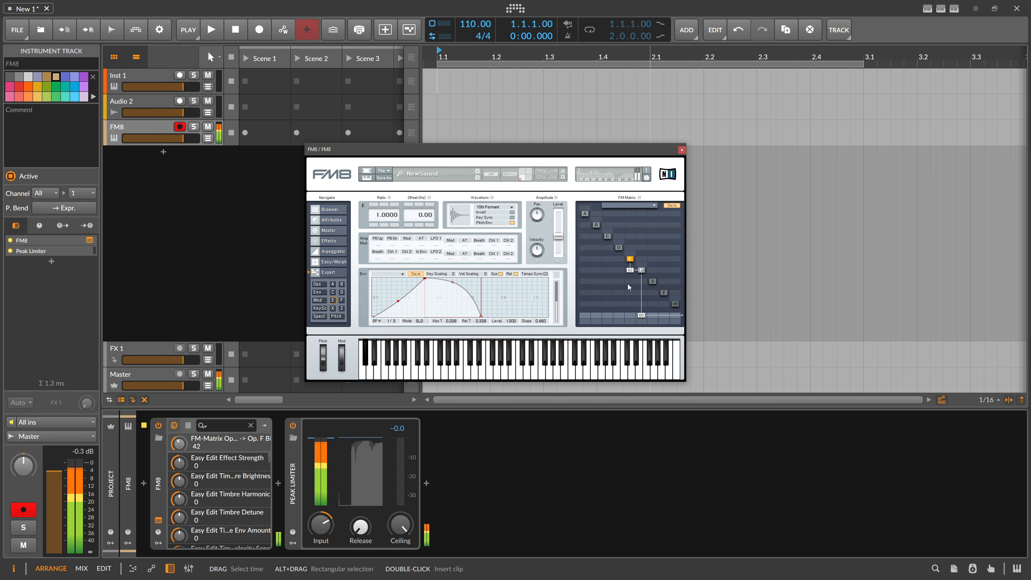
left_click_drag(466, 213, 466, 224)
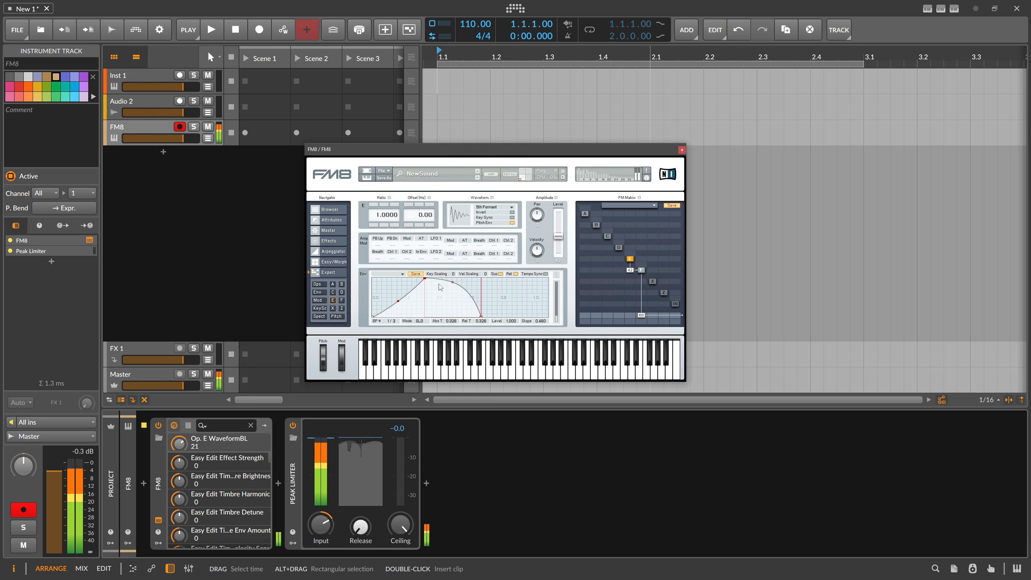
Step: Add operator D as a modulator of operator E with an amount of 18
left_click(619, 247)
left_click_drag(623, 260, 623, 249)
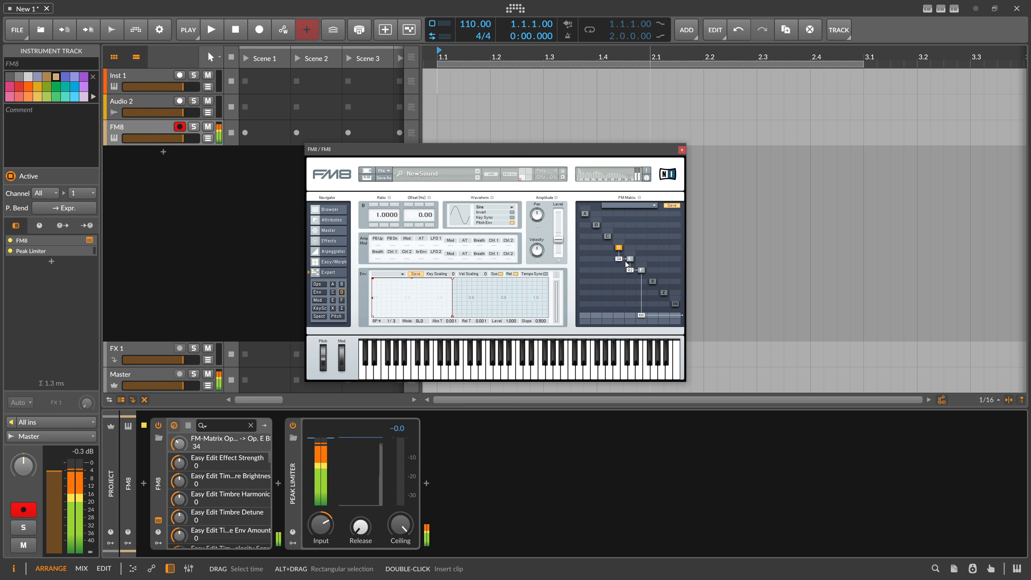
left_click_drag(620, 261, 618, 268)
Step: Detune operator E to a ratio of 1.0187 and adjust its waveform and its modulation of F
left_click(629, 259)
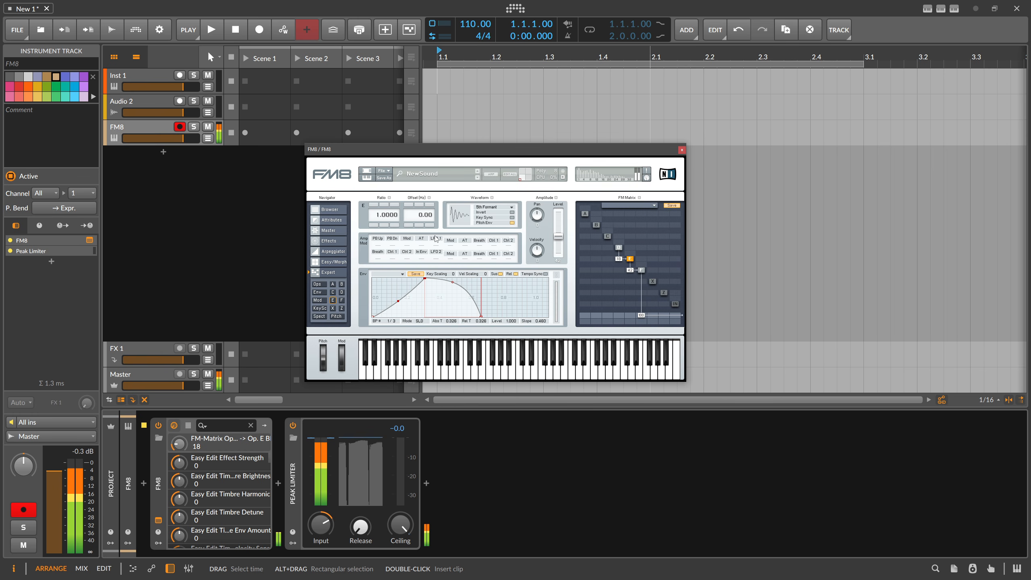
left_click_drag(397, 215, 422, 141)
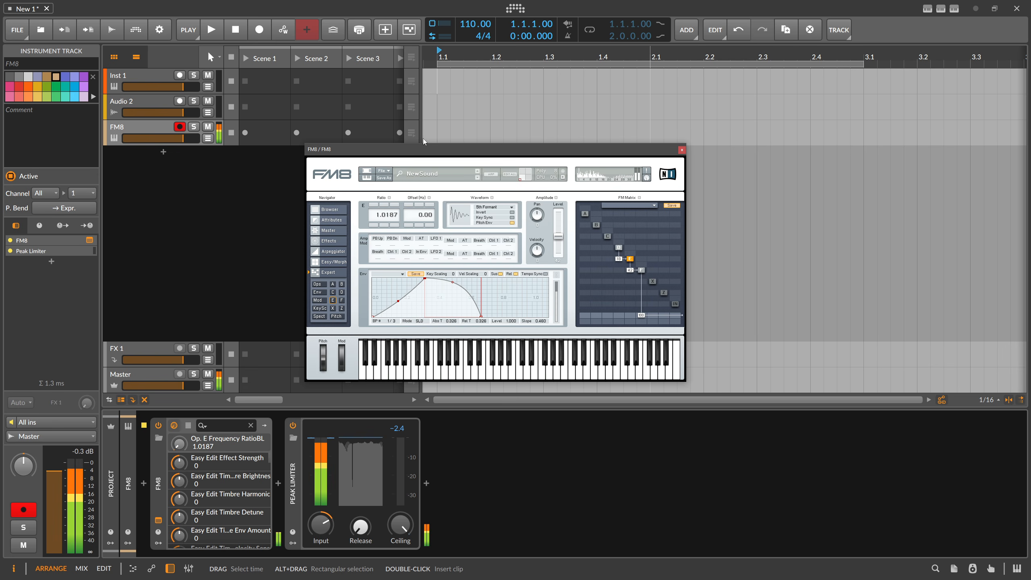
left_click_drag(460, 215, 460, 211)
left_click_drag(629, 270, 619, 247)
Step: Set operator D's waveform to 6th Formant and adjust its frequency ratio
left_click(618, 248)
left_click_drag(462, 215, 468, 161)
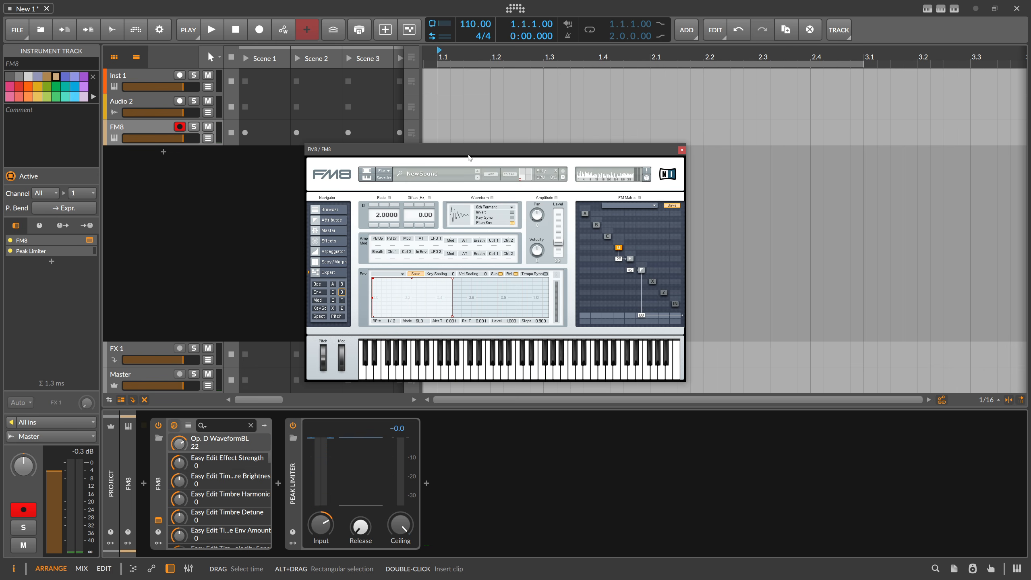
left_click(374, 225)
Step: Set operator E's frequency ratio to 2.0000 and rebalance the modulation amounts, with D to E at 14
left_click(629, 259)
left_click_drag(396, 216, 398, 217)
type("1")
key("Return")
left_click(373, 204)
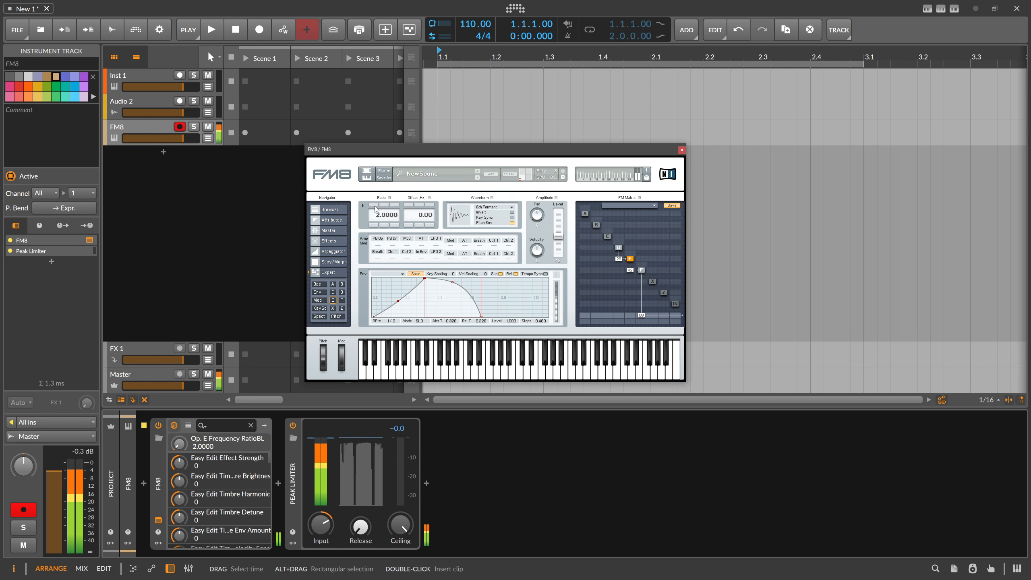
left_click_drag(630, 269, 620, 265)
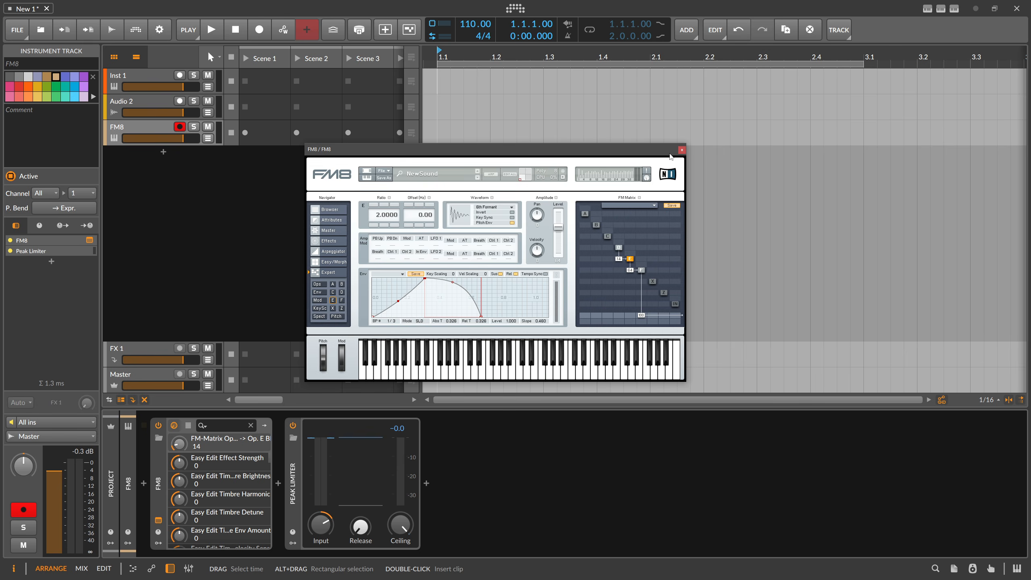
Step: Close the FM8 plug-in window and select the Inst 1 track
left_click(682, 150)
left_click(159, 469)
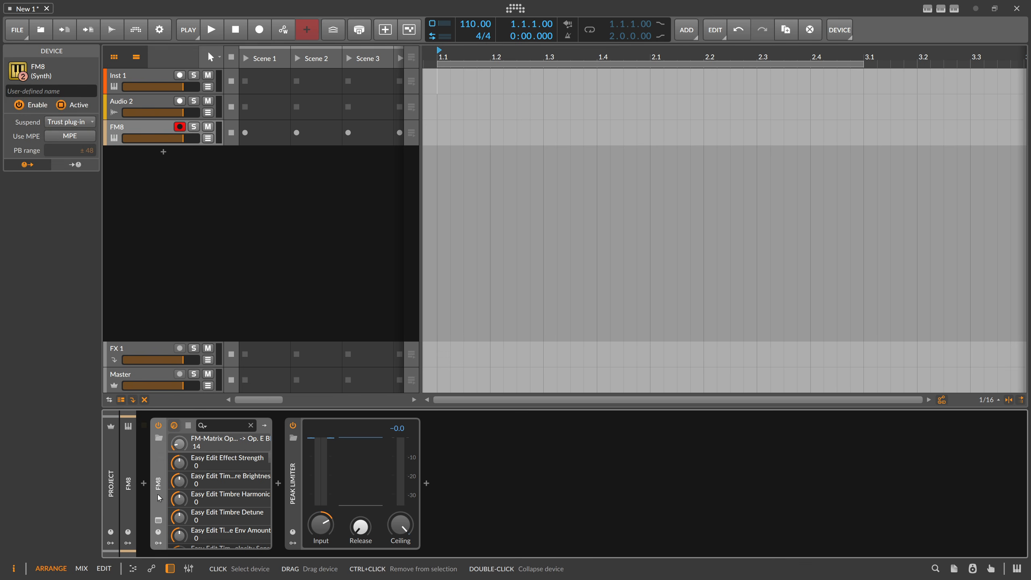
left_click(145, 78)
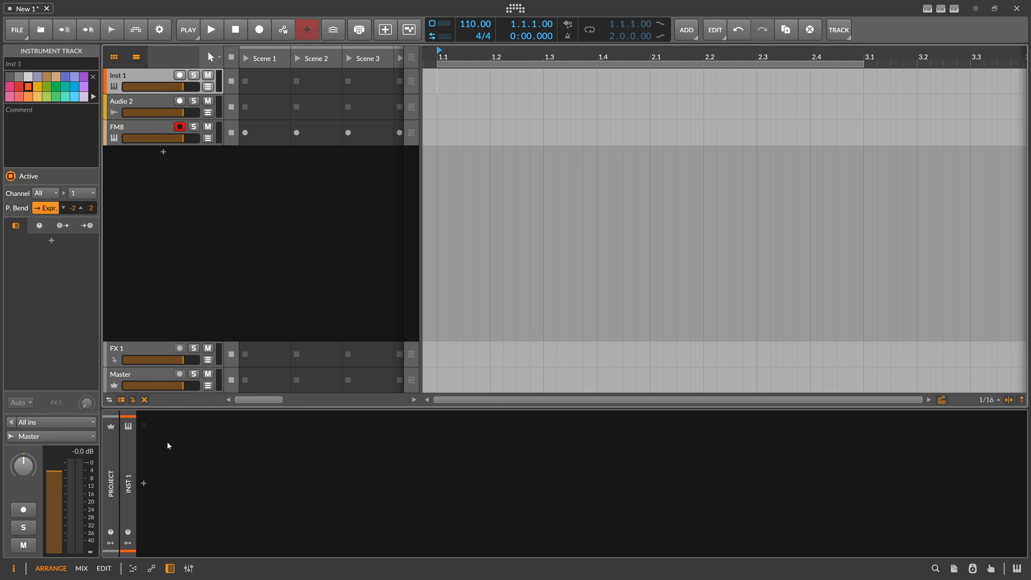
Step: Find Poly Grid in the device browser and insert it on the Inst 1 track
left_click(146, 485)
type("grio")
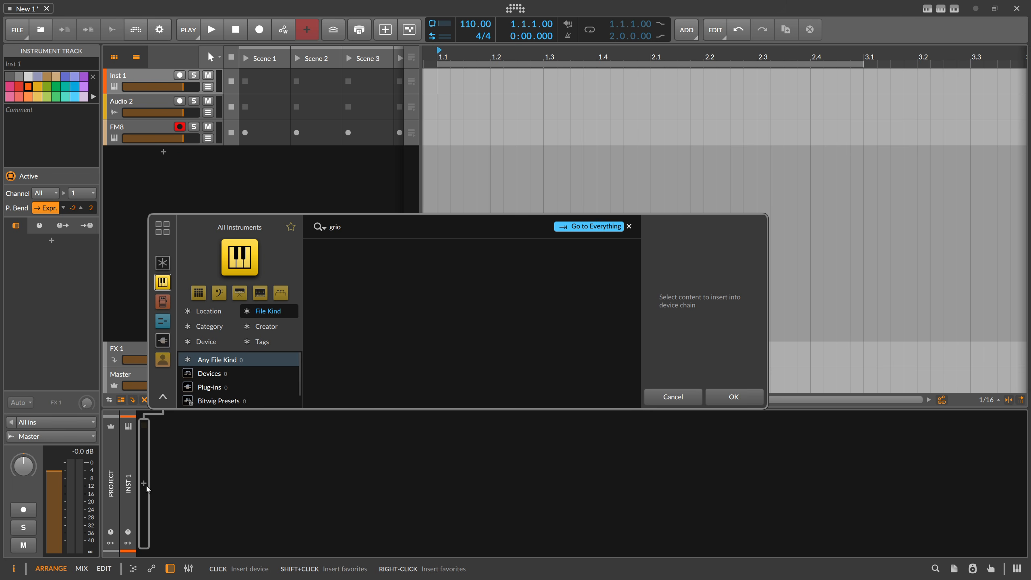
key("ctrl+a")
type("poly gri")
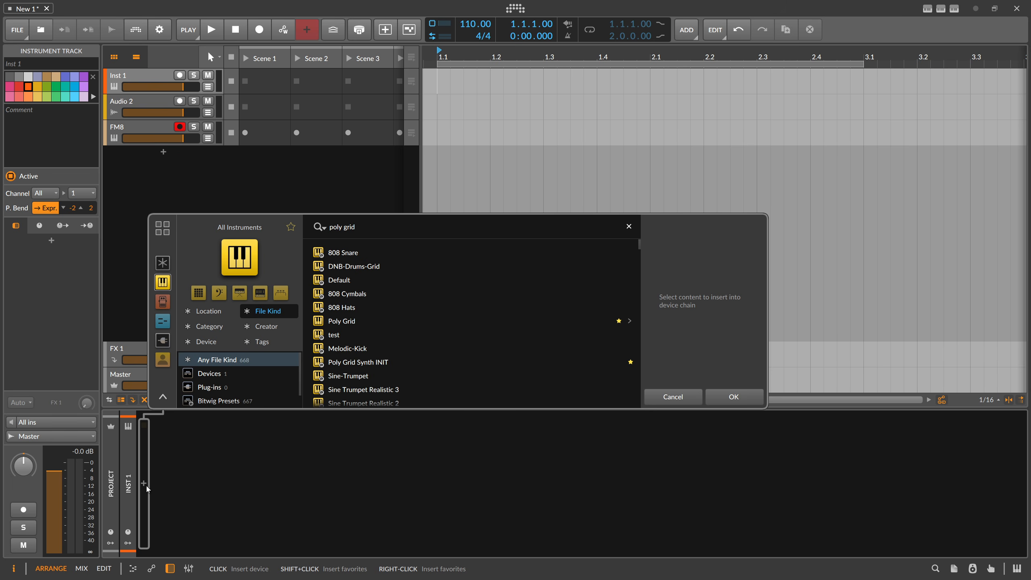
left_click(162, 269)
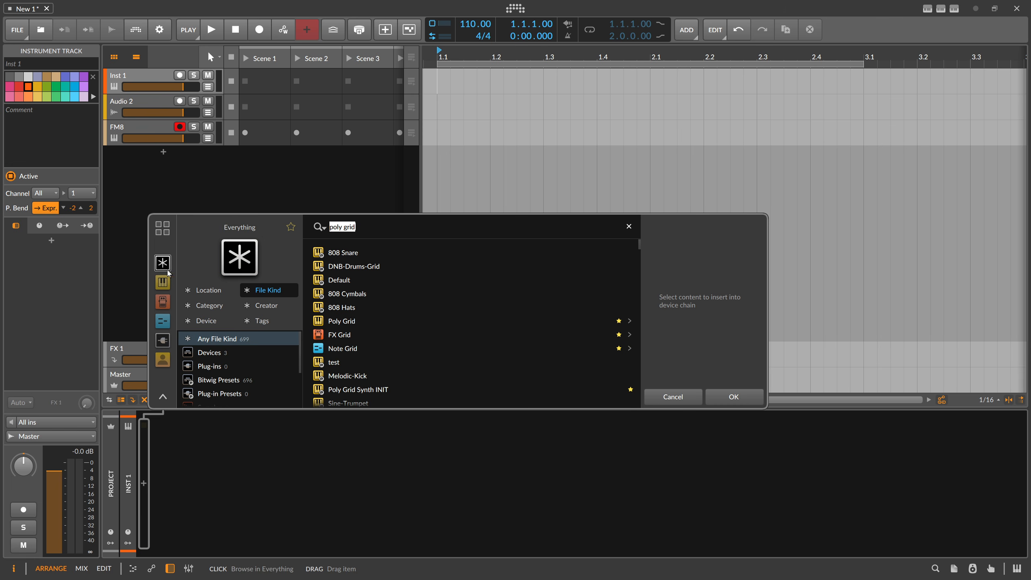
left_click(348, 321)
double_click(348, 321)
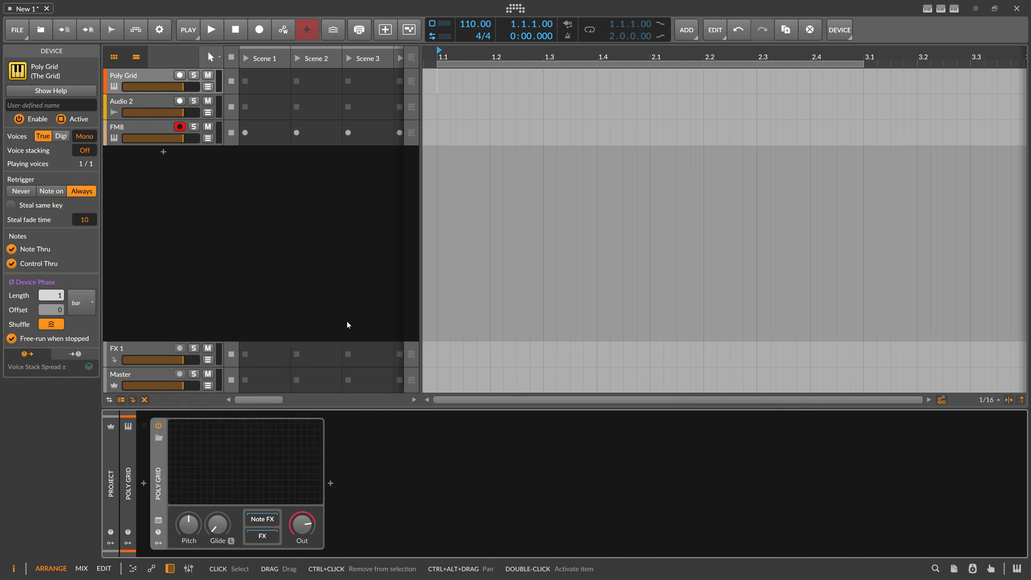
Step: Open the Poly Grid's patch editor and arm its track for recording
left_click(303, 430)
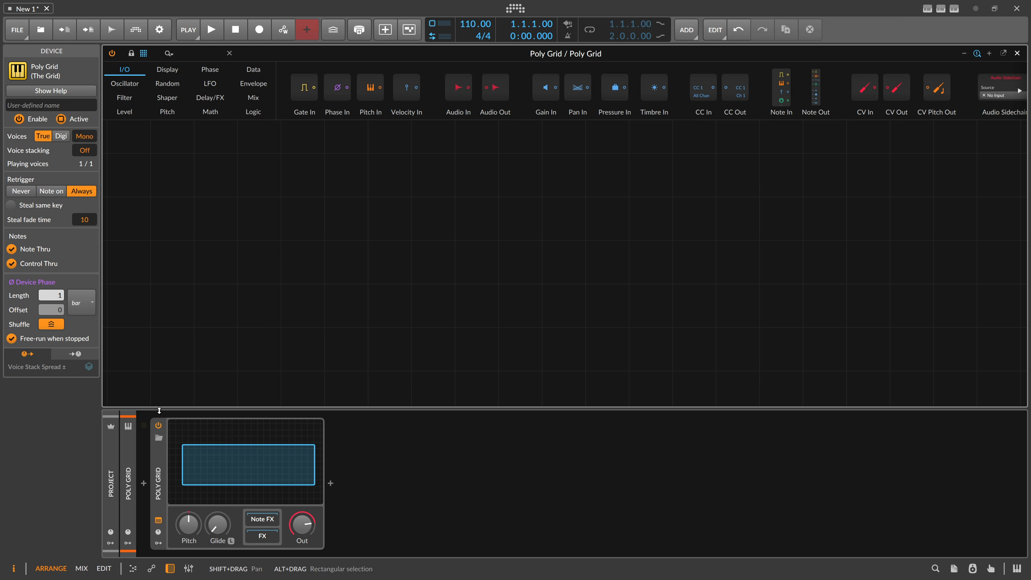
left_click(128, 461)
left_click(24, 511)
left_click(155, 464)
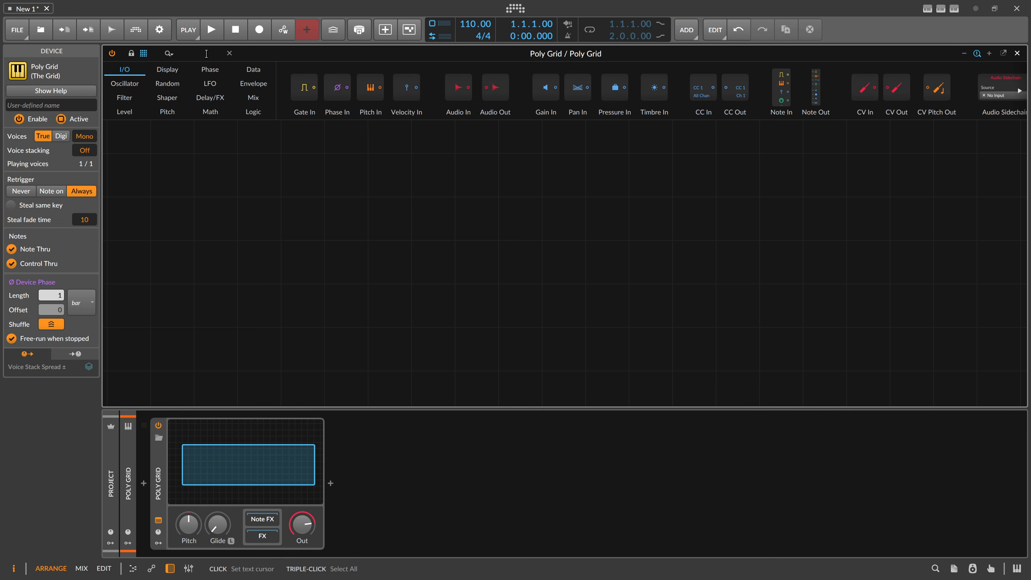
Step: Add an ADSR module to the patch and connect its signal to an Audio Out module
type("ads")
key("Return")
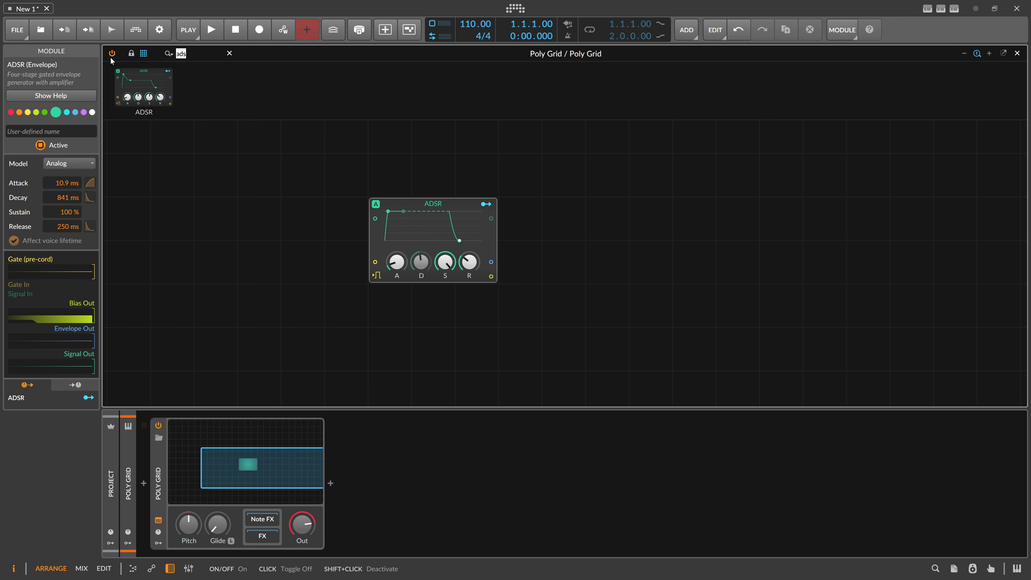
key("BackSpace")
key("BackSpace")
key("BackSpace")
type("out")
left_click_drag(228, 118, 492, 220)
Step: Add a Scrawl oscillator in front of the ADSR and connect its output to the ADSR's signal input
type("sc")
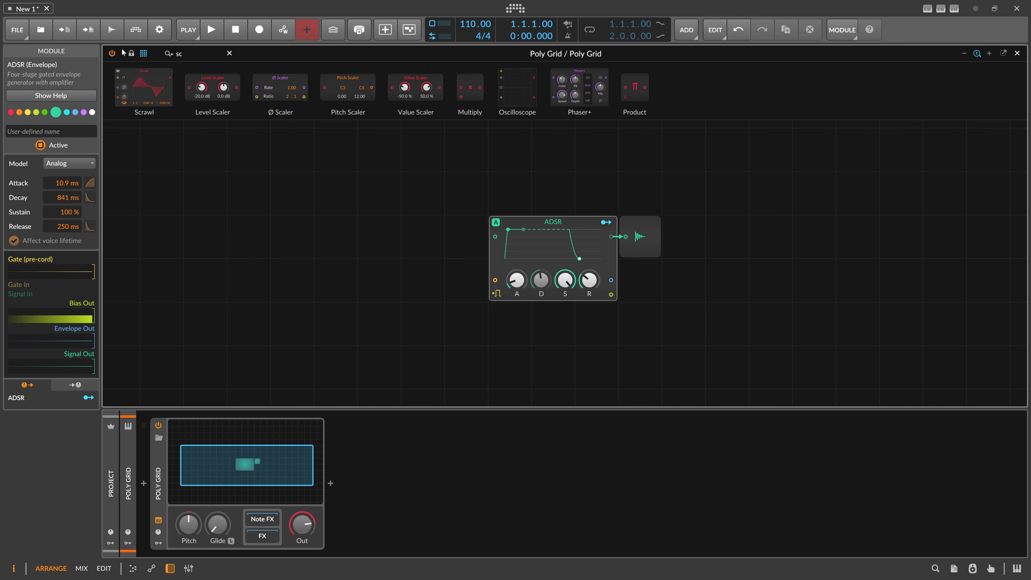
left_click_drag(144, 88, 432, 243)
left_click_drag(524, 237, 539, 237)
left_click_drag(493, 202, 449, 198)
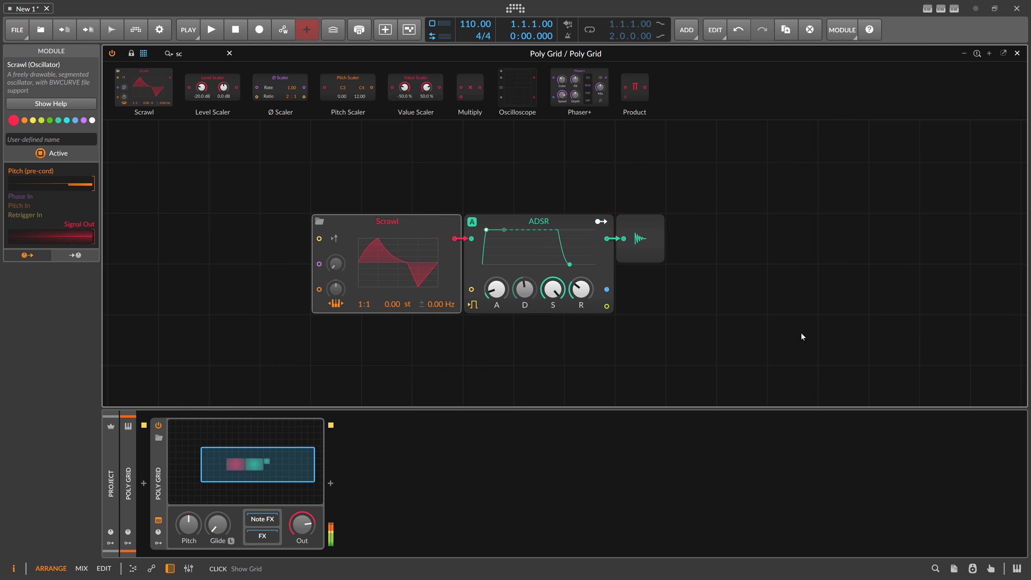
Step: Disarm the FM8 track and return to the Poly Grid patch
left_click(1016, 53)
left_click(179, 128)
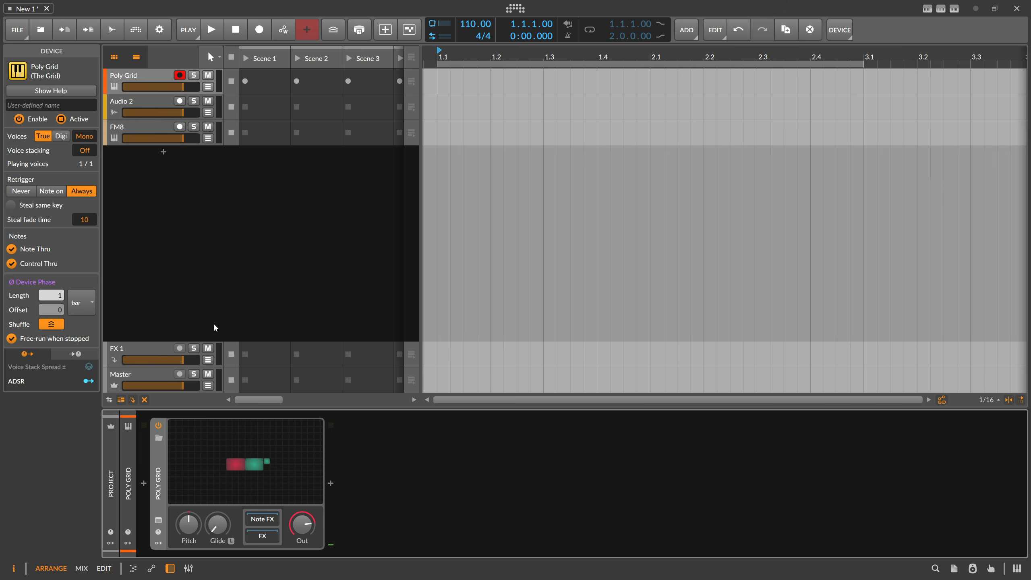
left_click(237, 449)
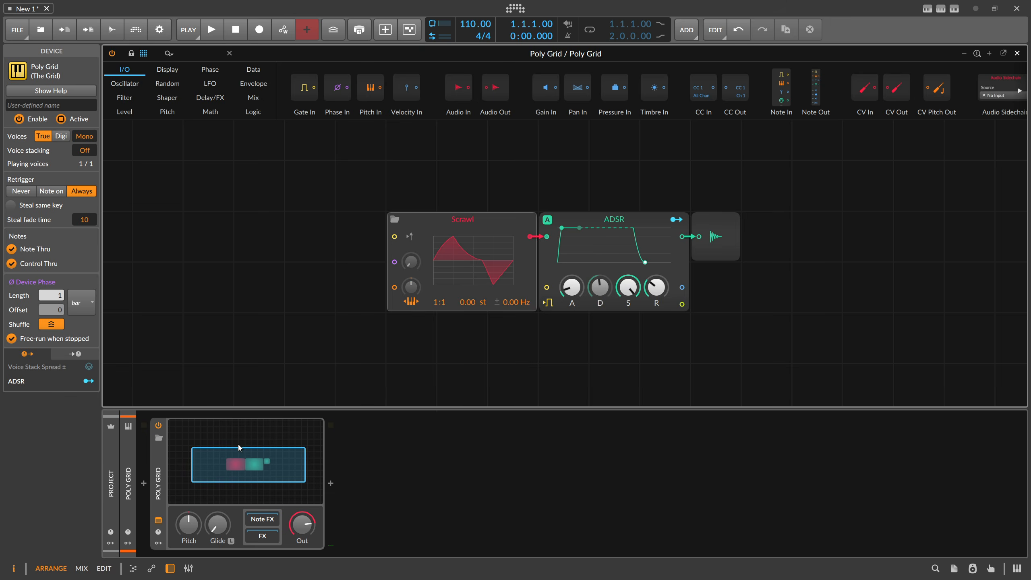
Step: Load the periodic Sine curve from the curve library into the Scrawl oscillator
left_click(495, 282)
left_click(494, 282, "ctrl")
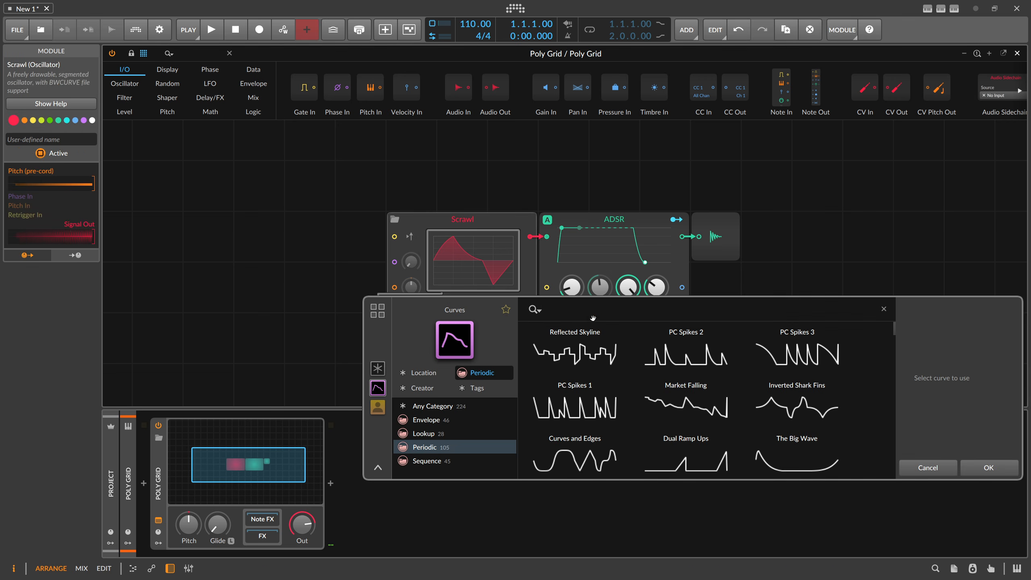
type("sin")
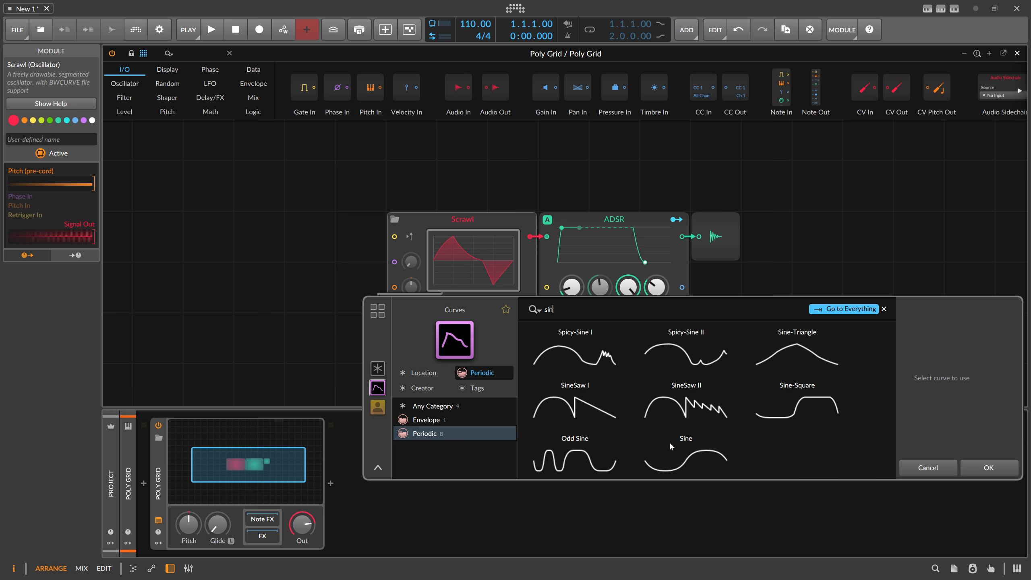
left_click(676, 456)
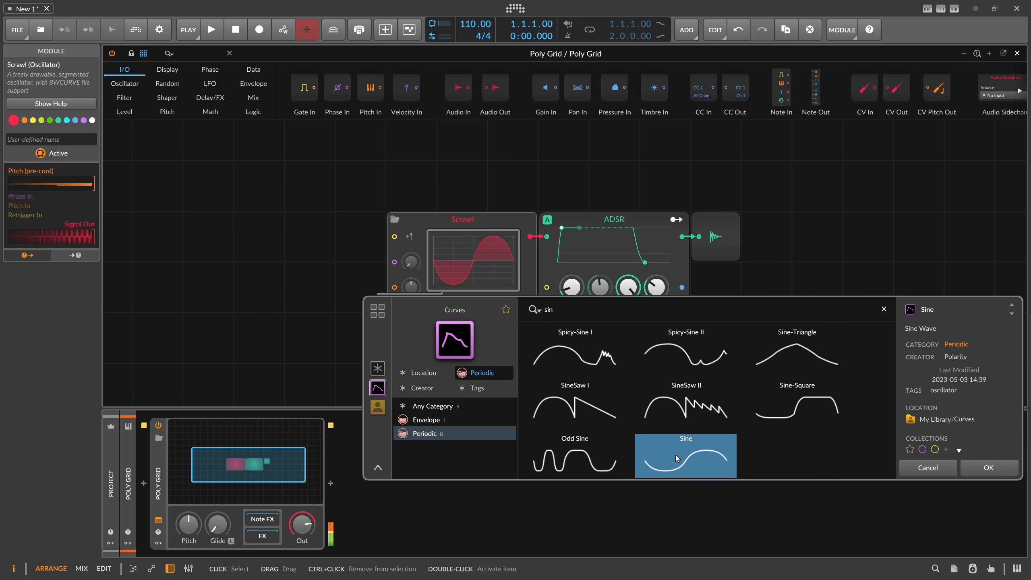
Step: Search the curve library for "forma", audition the formant curves and load 10th Formant into the Scrawl oscillator
left_click_drag(566, 312, 473, 316)
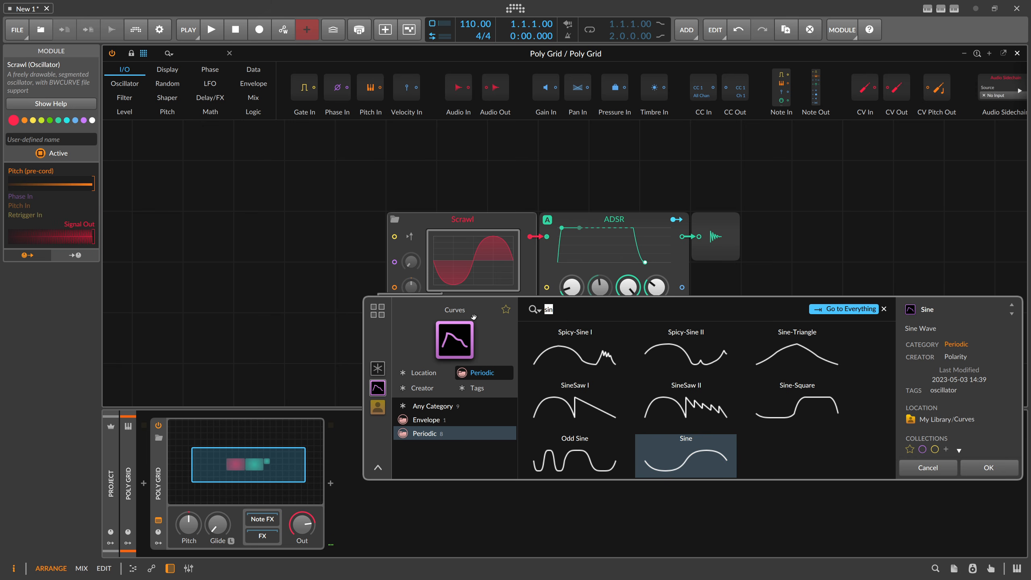
type("forma")
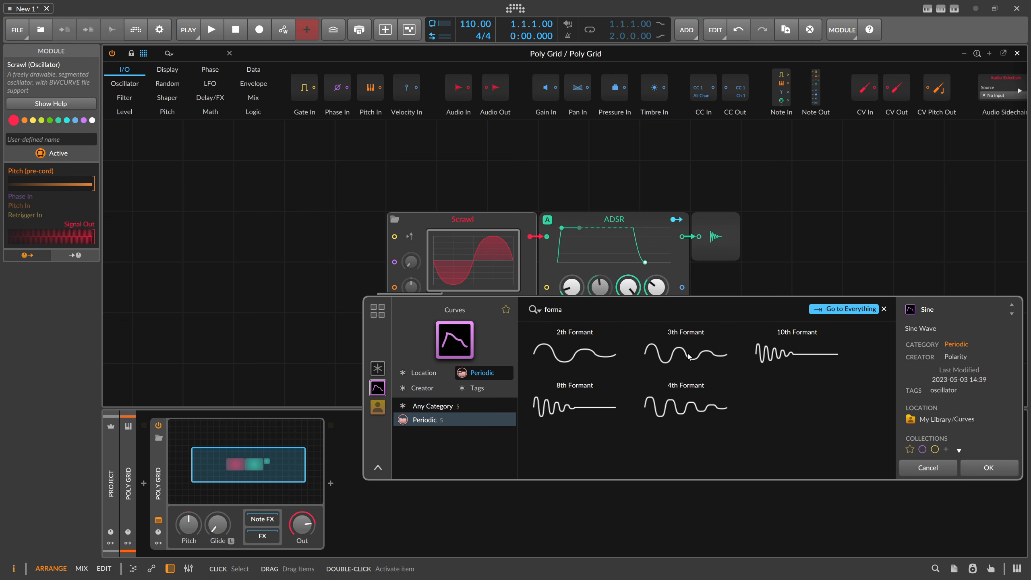
left_click(590, 358)
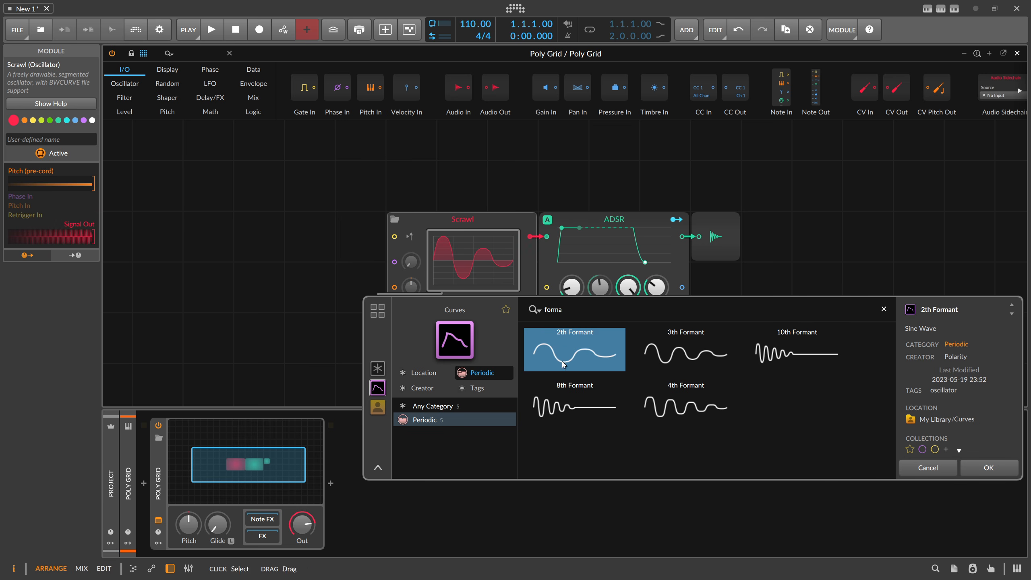
left_click(675, 345)
left_click(763, 344)
left_click(690, 404)
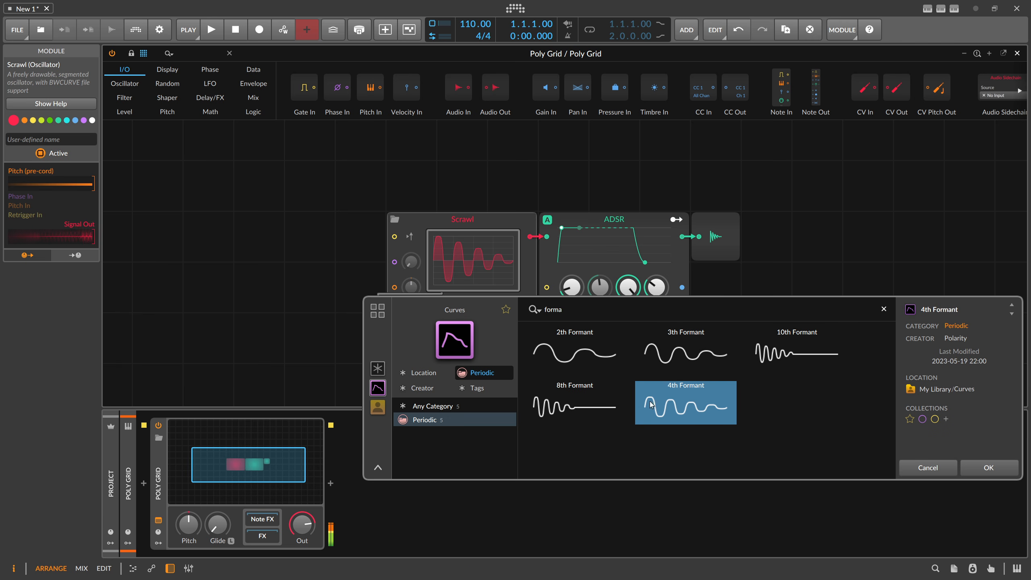
left_click(602, 402)
left_click(682, 359)
left_click(787, 354)
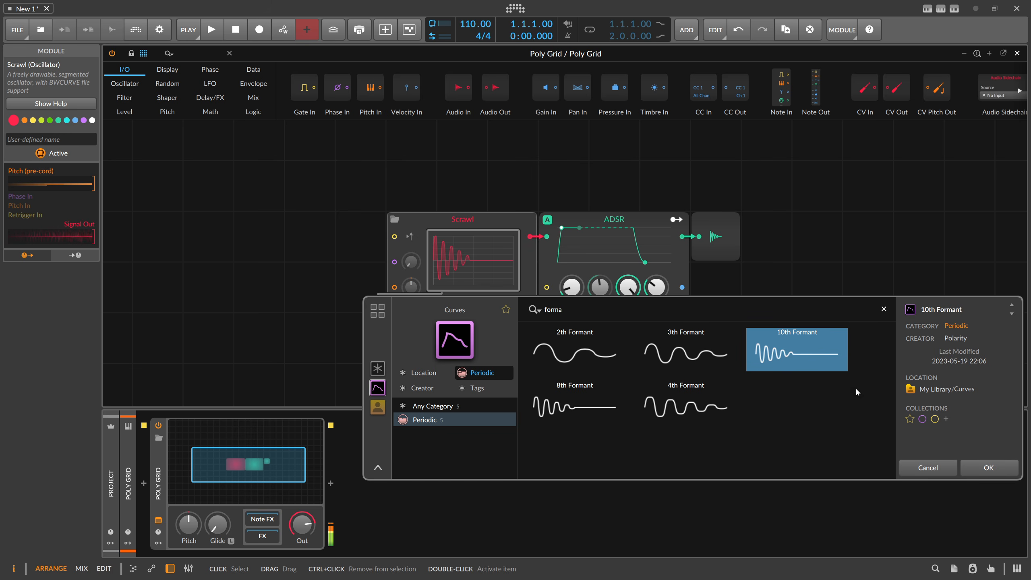
left_click(987, 469)
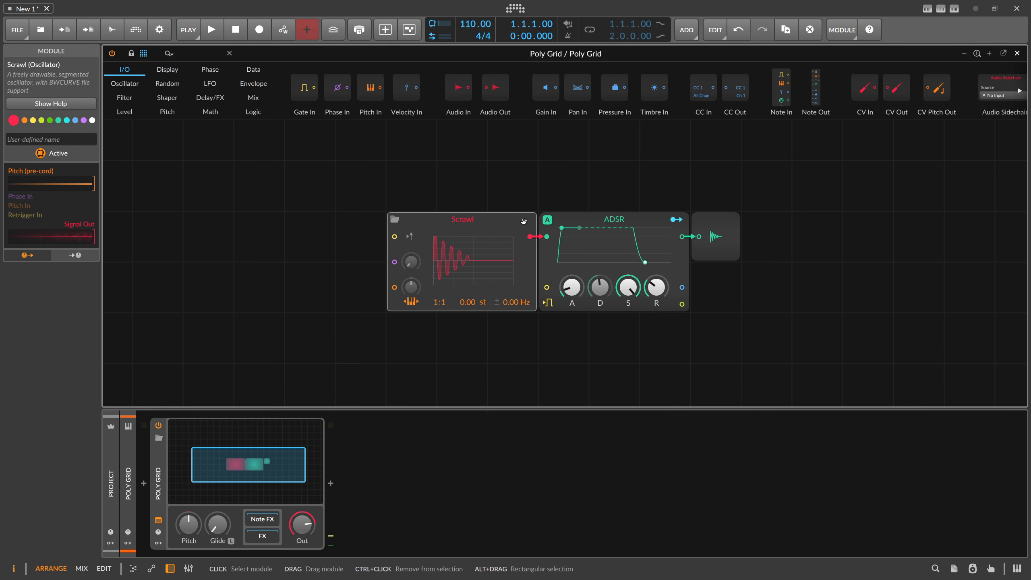
Step: Move the Scrawl oscillator away from the ADSR and add a Sine oscillator between and below them
left_click_drag(492, 199, 244, 184)
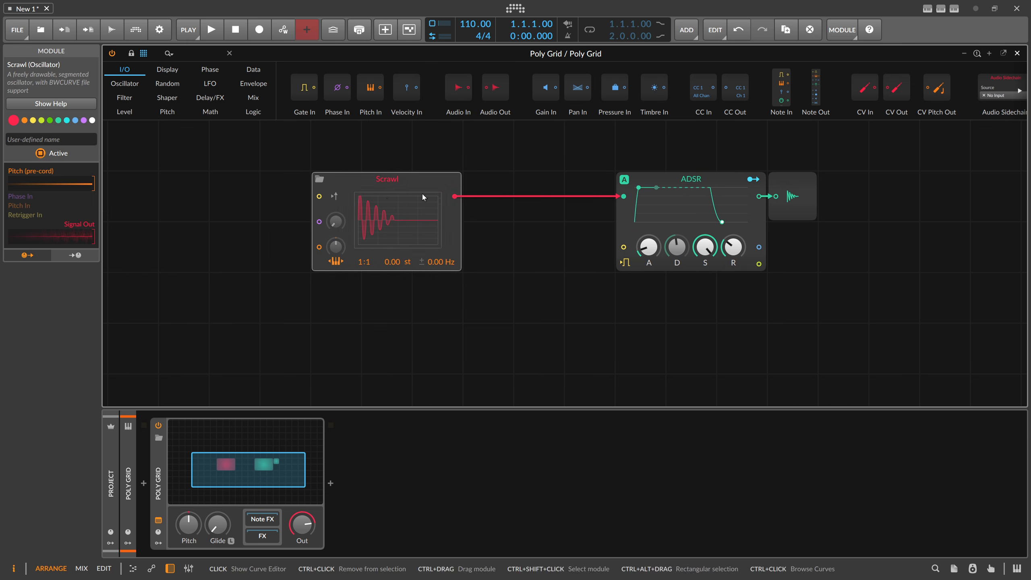
left_click(165, 55)
type("sine")
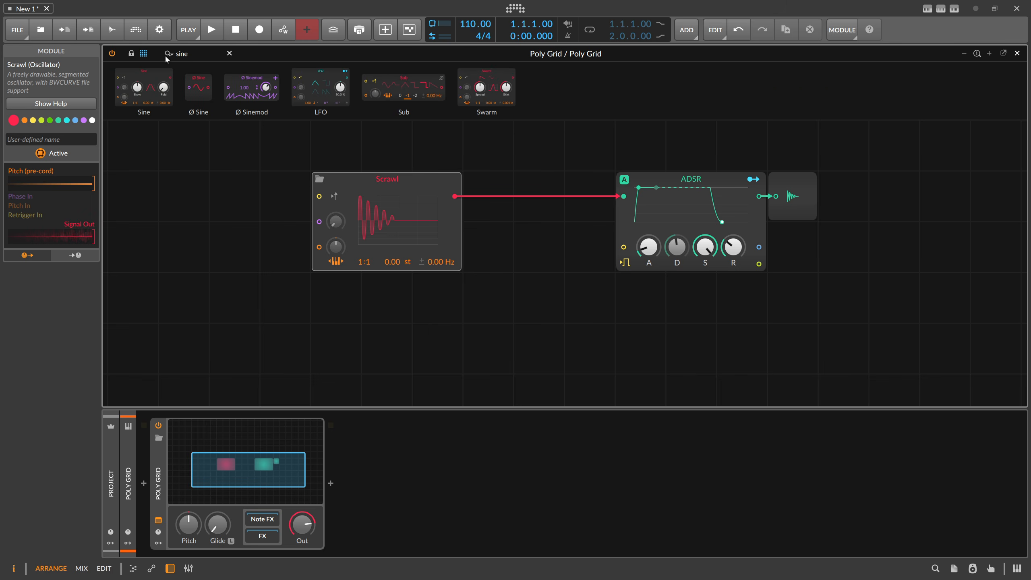
left_click_drag(159, 82, 460, 271)
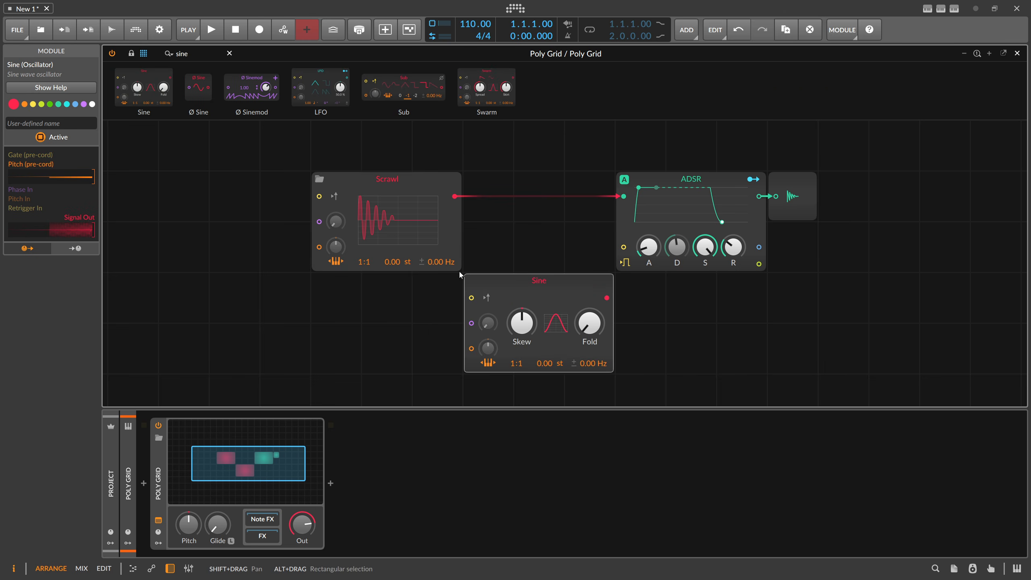
Step: Rewire the patch so the Scrawl output feeds the Sine's phase input and the Sine's output feeds the ADSR
left_click_drag(455, 197, 471, 323)
left_click_drag(623, 196, 553, 180)
left_click_drag(606, 298, 623, 196)
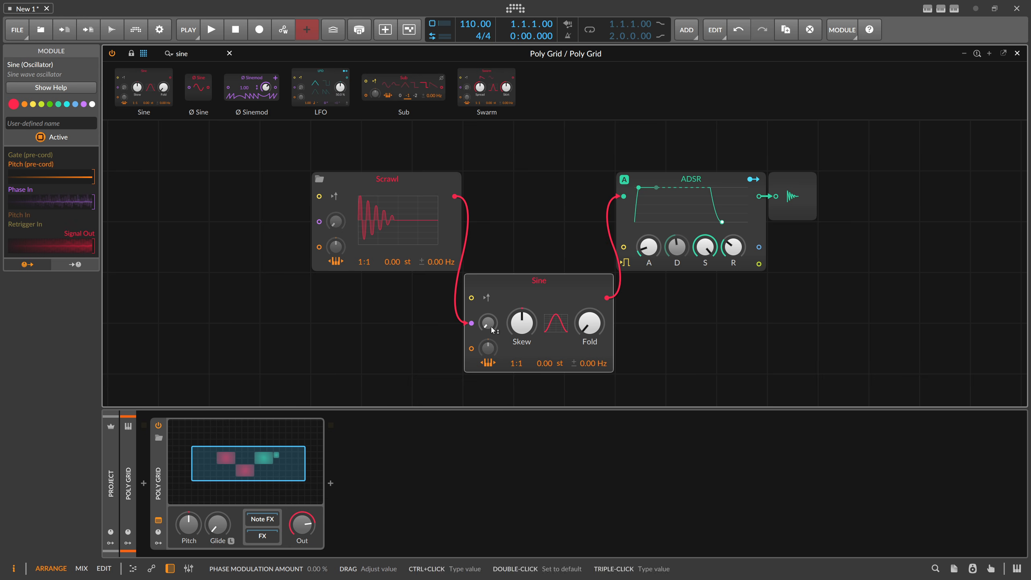
Step: Load the 3th Formant curve into the Scrawl oscillator and raise the Sine's phase modulation amount to about 51 %
left_click_drag(491, 326, 491, 325)
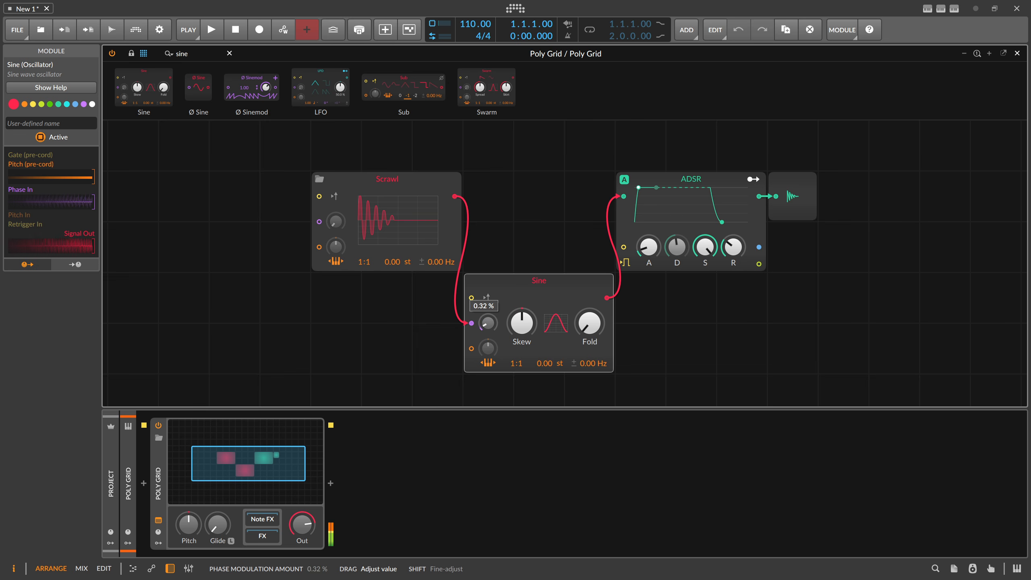
left_click_drag(487, 323, 490, 325)
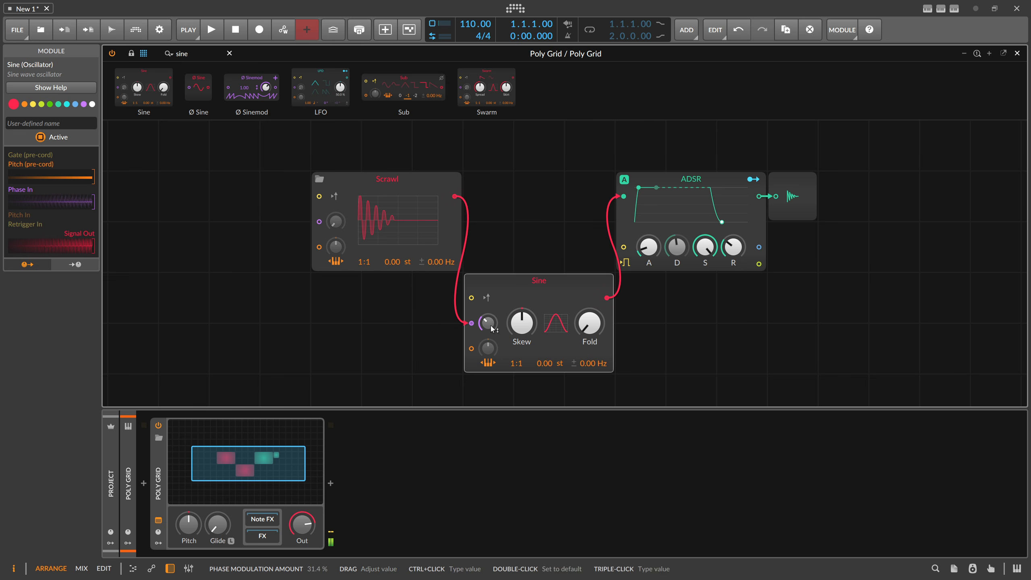
left_click(324, 180)
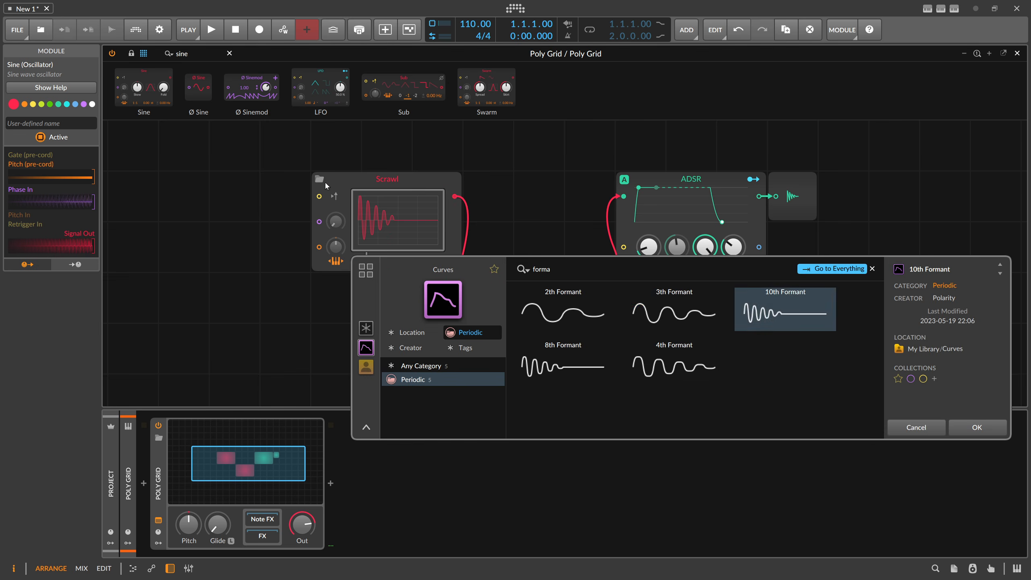
left_click(674, 311)
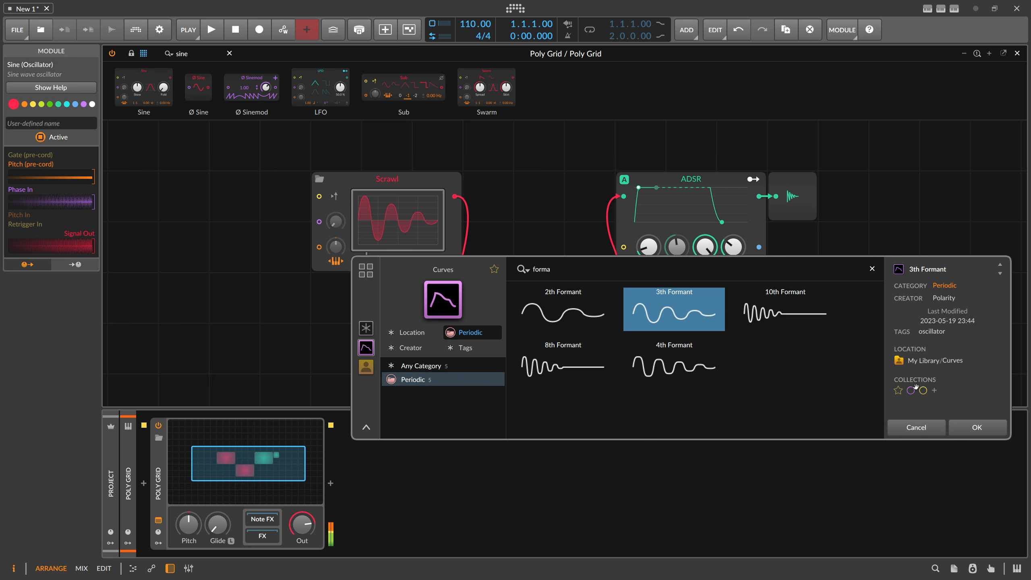
left_click(977, 427)
mouse_move(487, 323)
left_mouse_down()
mouse_move(488, 308)
mouse_move(487, 329)
left_mouse_up()
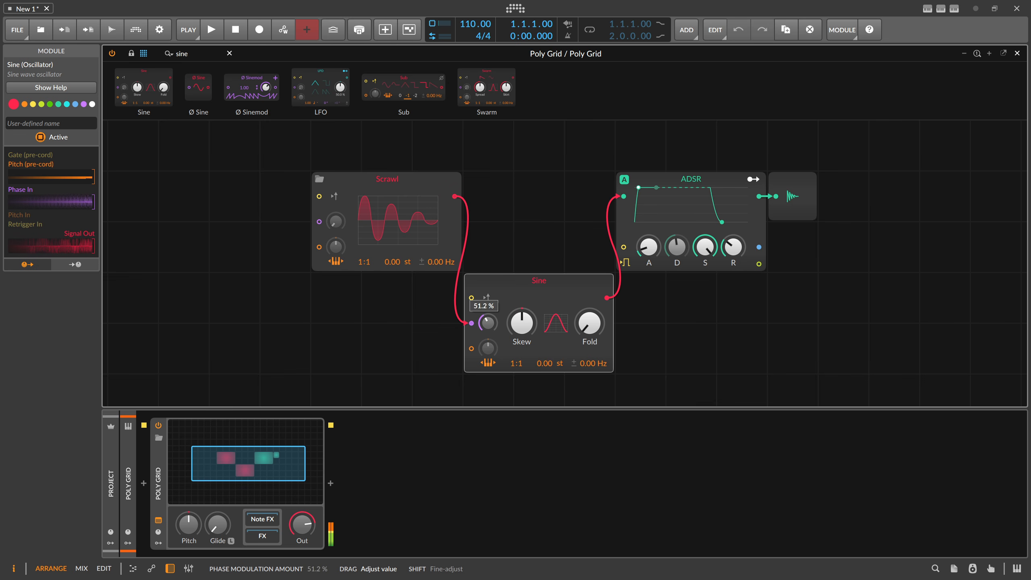
Step: Move the Scrawl oscillator farther from the Sine, duplicate it, and load the 10th Formant curve into the copy
left_click_drag(372, 187, 270, 187)
key("ctrl+d")
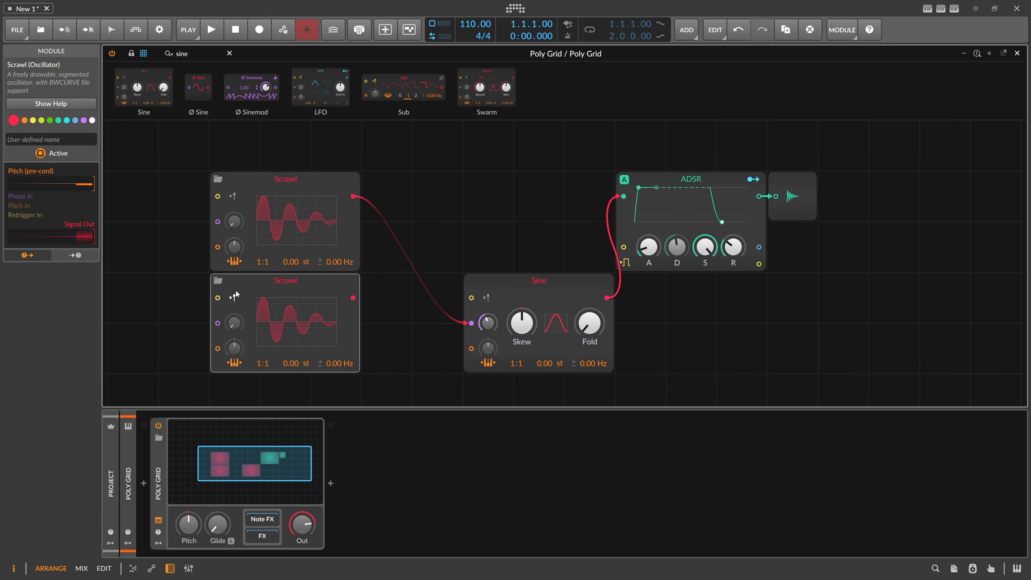
left_click(222, 282)
double_click(665, 157)
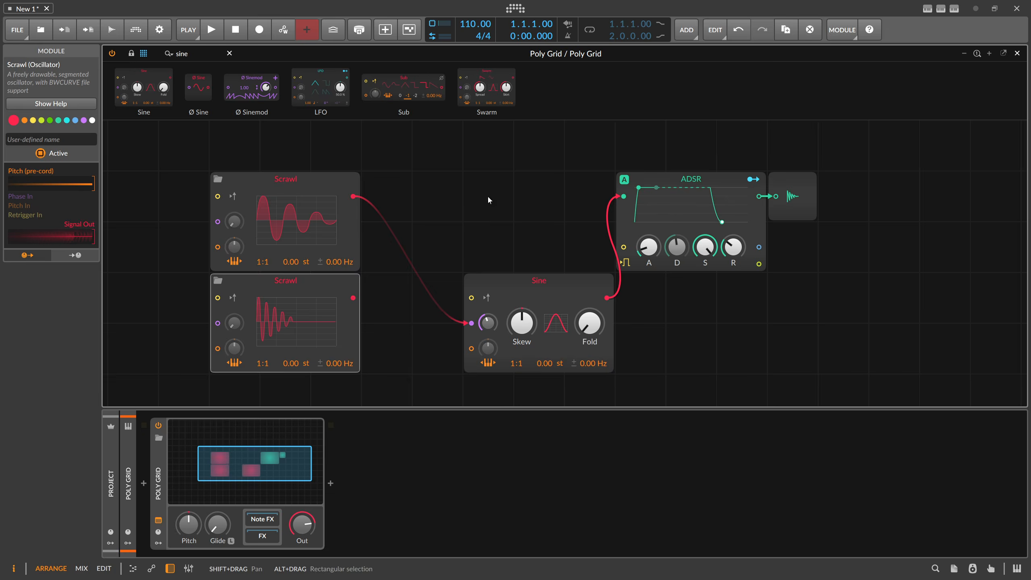
Step: Check the first Scrawl's curve, duplicate the second Scrawl oscillator and load the 4th Formant curve into the new copy
left_click(218, 178)
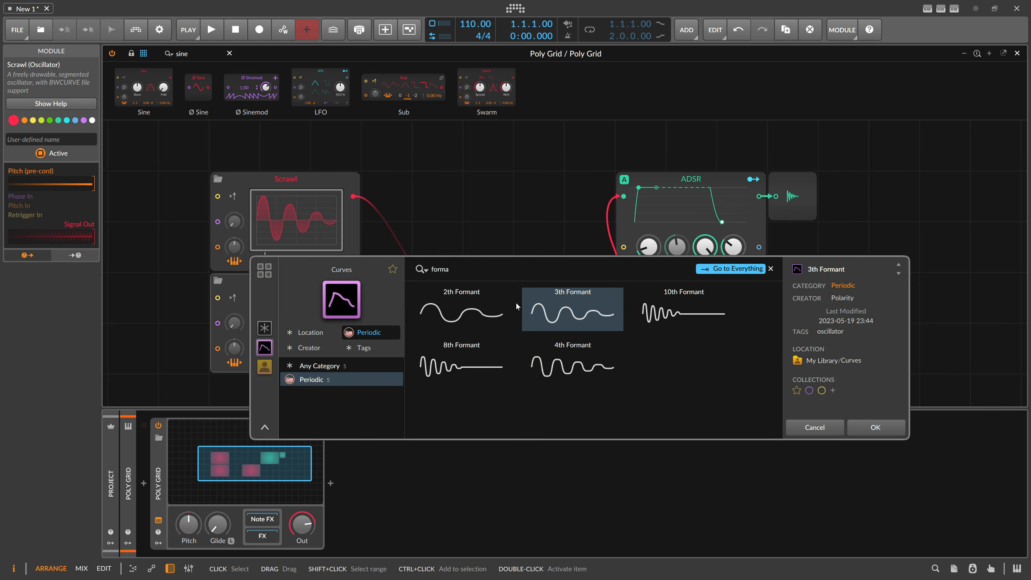
left_click(862, 429)
key("ctrl+d")
scroll(302, 287, "down", 3)
left_click(218, 229)
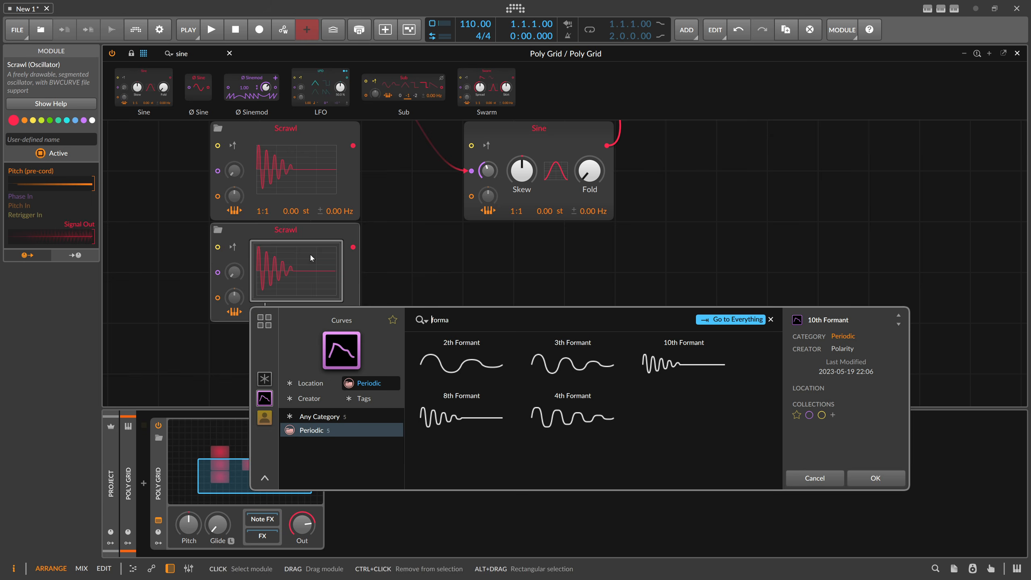
double_click(586, 405)
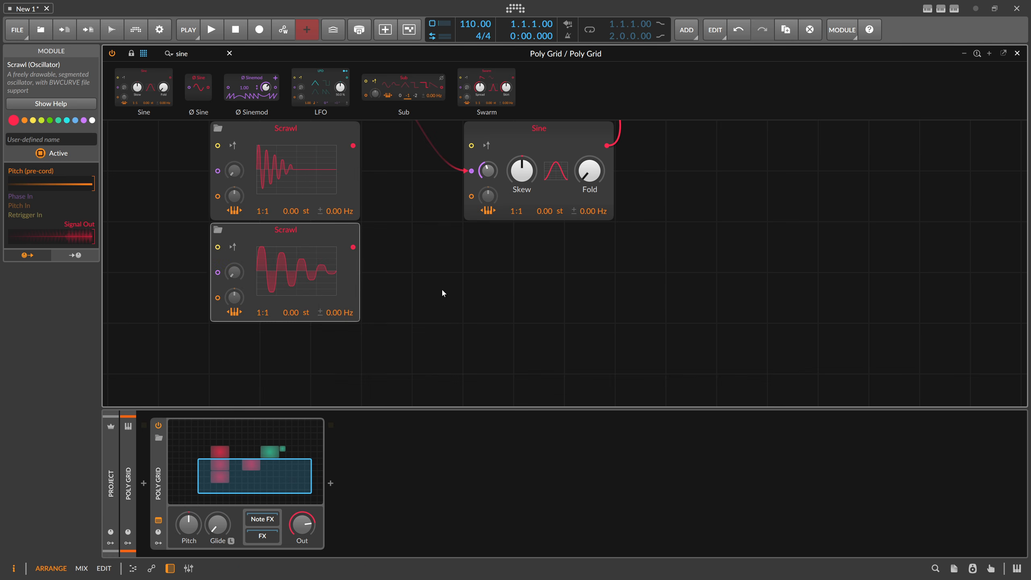
Step: Insert a Merge module after the first Scrawl oscillator and connect the second Scrawl's output to its second input
scroll(447, 293, "up", 2)
left_click(200, 50)
type("mereg")
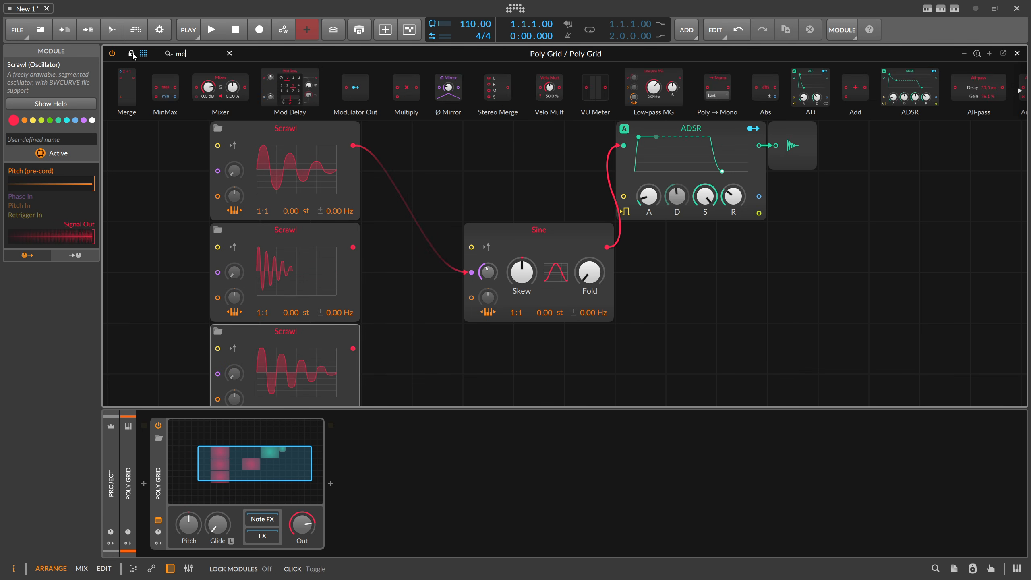
key("BackSpace")
key("BackSpace")
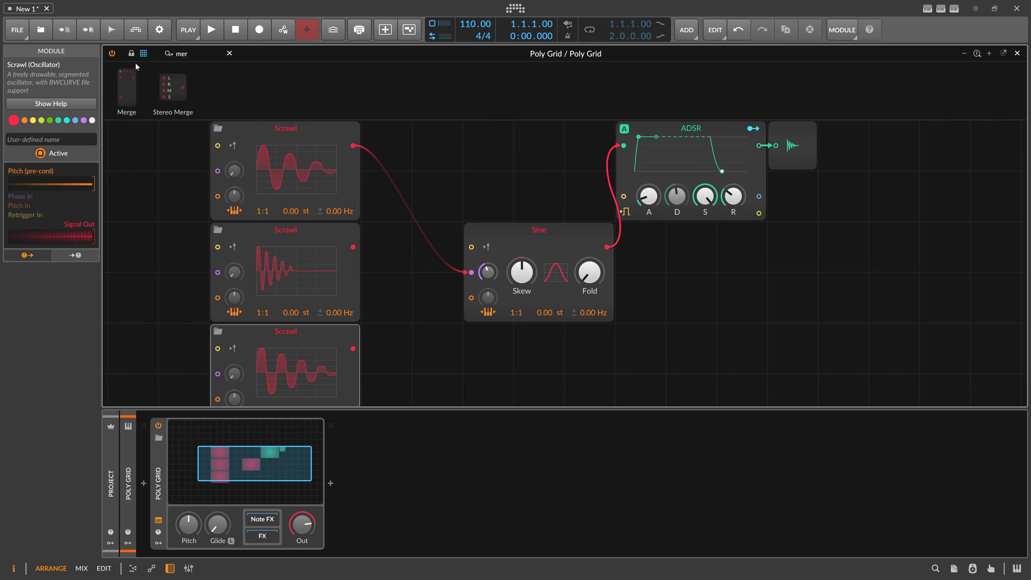
left_click_drag(127, 86, 387, 171)
left_click_drag(353, 247, 372, 218)
Step: Set the Merge module's In Ports to 3 and connect the third Scrawl's output to the new input
left_click(386, 198)
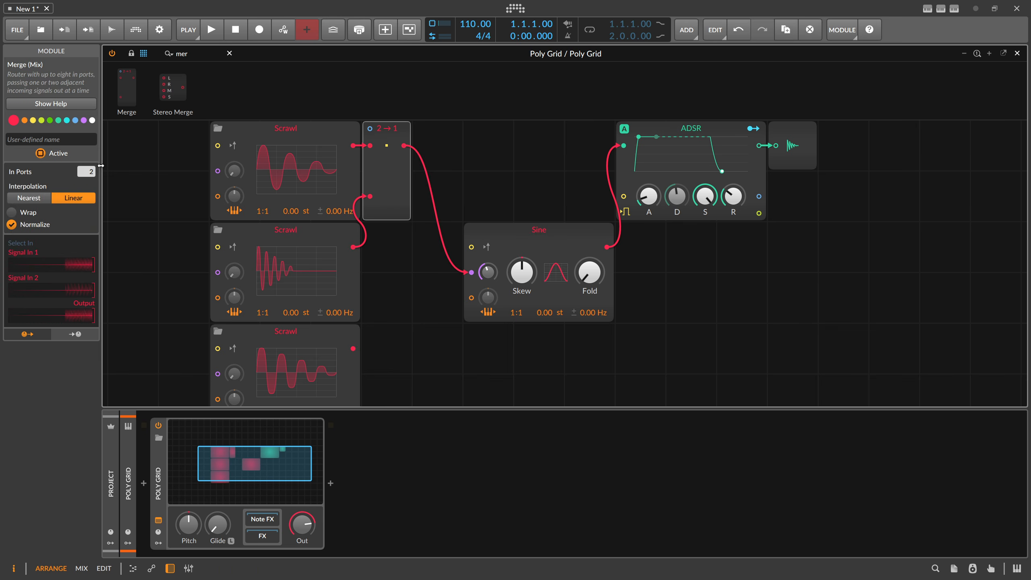
left_click_drag(87, 172, 87, 163)
left_click_drag(351, 347, 370, 247)
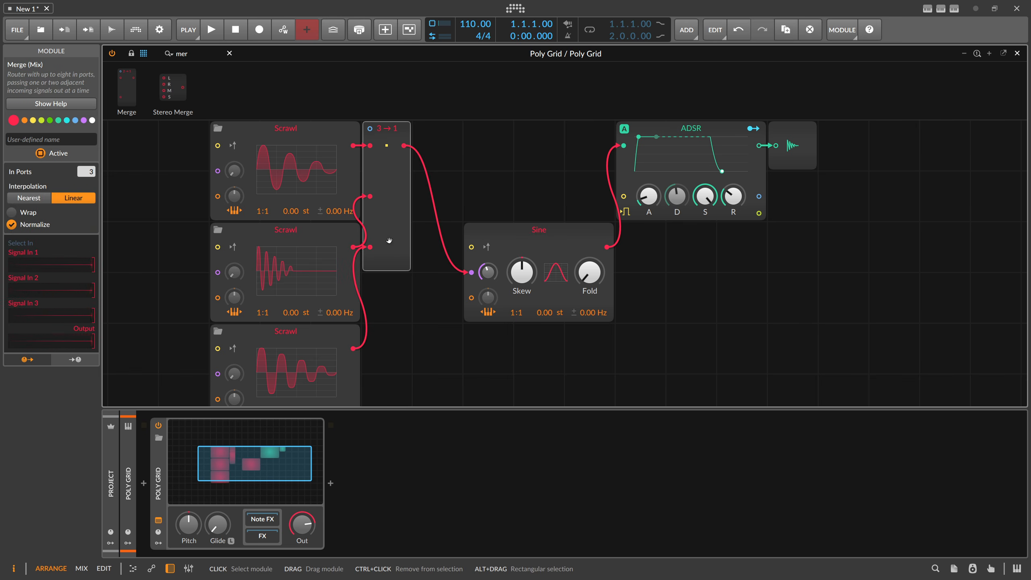
Step: Add a Value module above the first Scrawl and connect its output to the Merge module's select input
scroll(296, 140, "up", 2)
left_click(139, 53)
type("value")
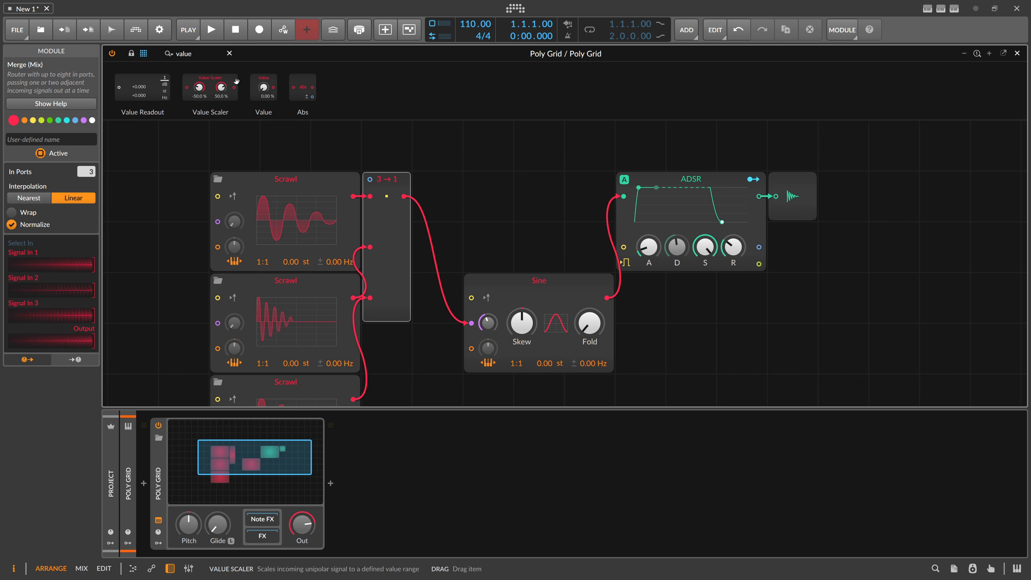
left_click_drag(261, 88, 337, 143)
left_click_drag(353, 145, 369, 180)
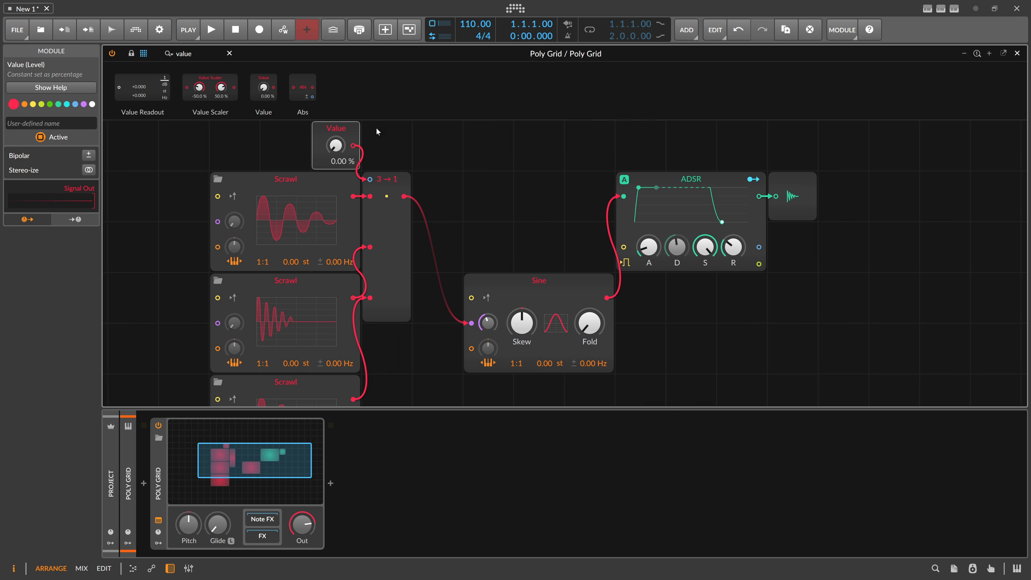
Step: Sweep the Value to audition the merged Scrawls, return it to 0 %, and reduce the Sine's phase modulation amount
mouse_move(337, 143)
left_mouse_down()
mouse_move(337, 122)
mouse_move(336, 160)
mouse_move(336, 153)
left_mouse_up()
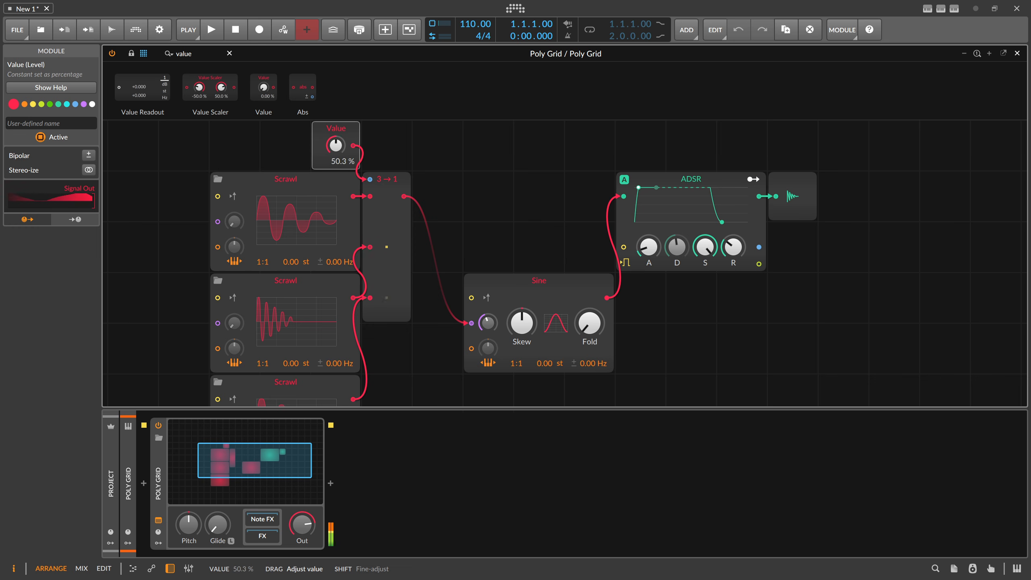
left_click(488, 323)
left_click_drag(487, 323, 487, 322)
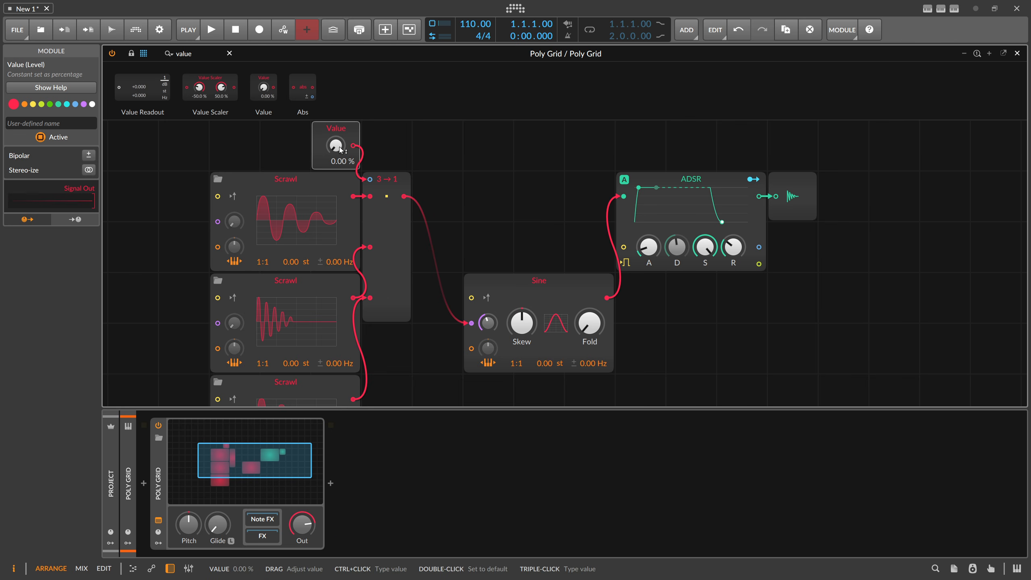
left_click_drag(487, 323, 491, 323)
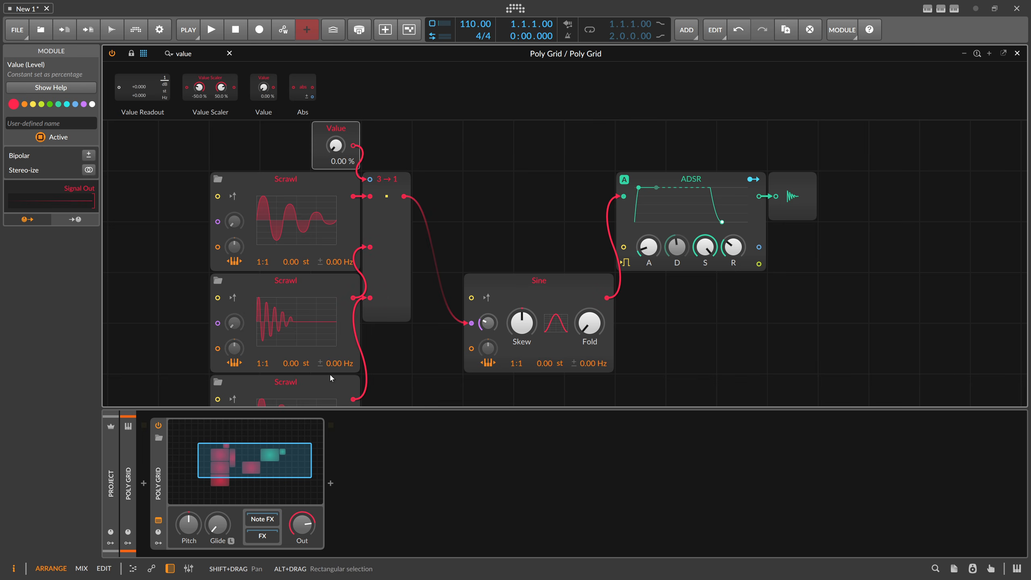
Step: Show the Poly Grid's modulator slots and add a Segments modulator to the first slot
scroll(443, 279, "down", 4)
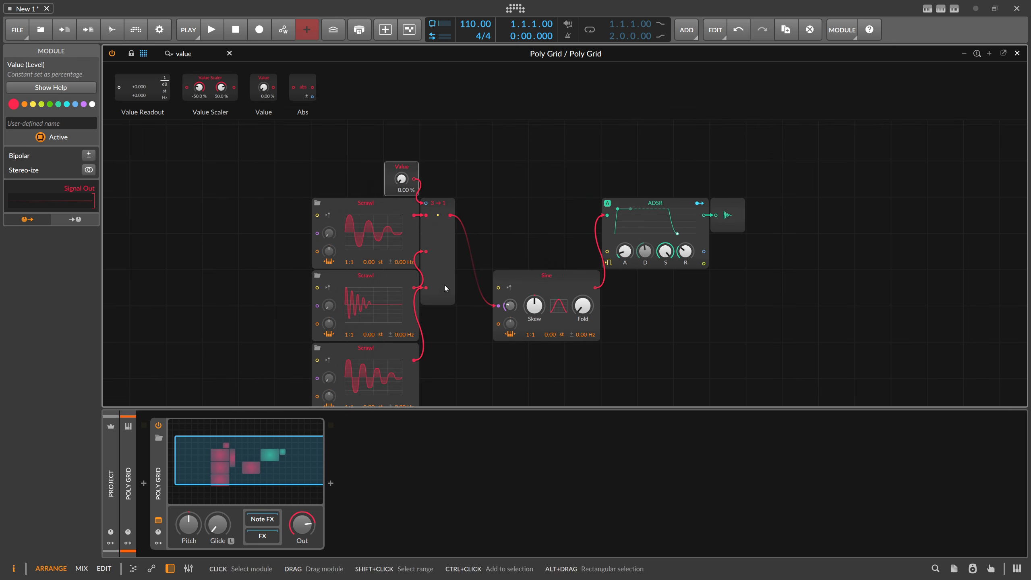
left_click(158, 542)
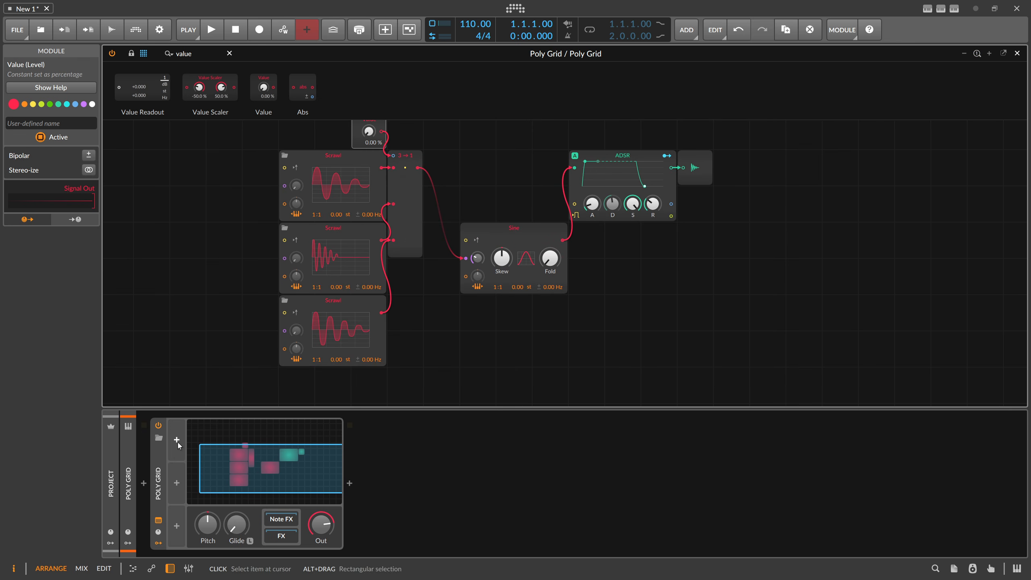
left_click(177, 442)
type("seg")
key("Return")
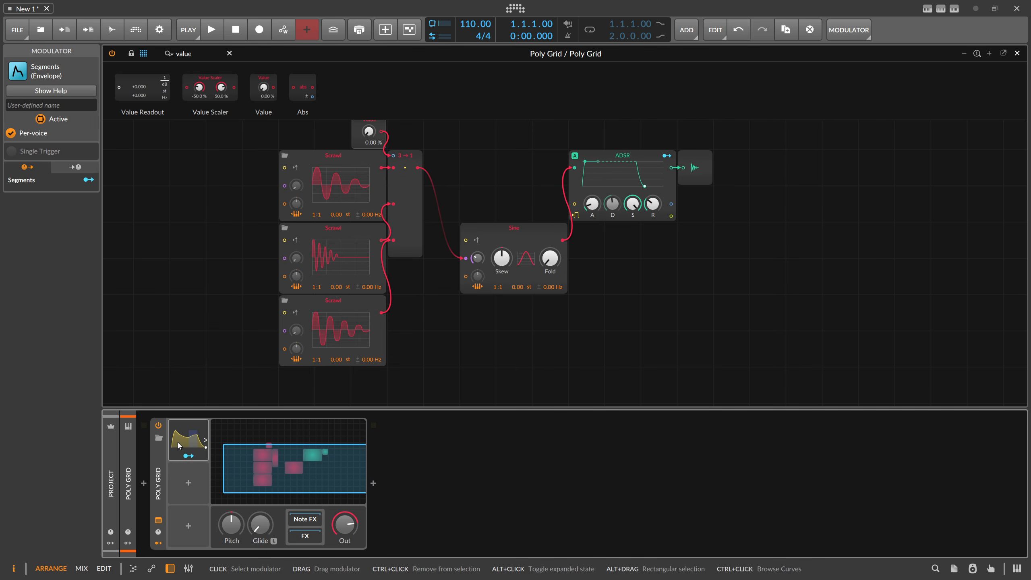
Step: Expand the Segments modulator and set its timebase to Half note
left_click(223, 479)
left_click(281, 503)
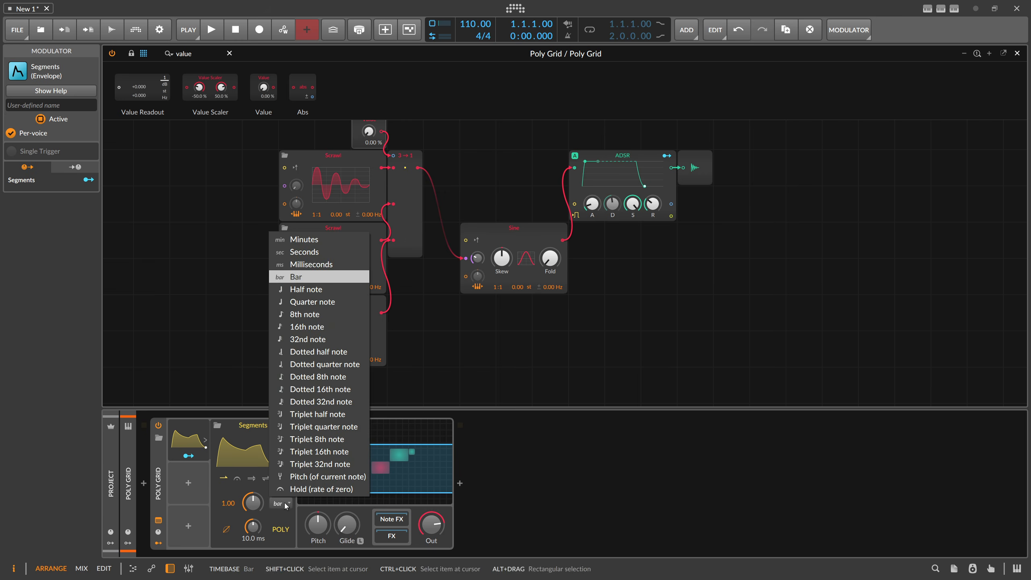
left_click(284, 289)
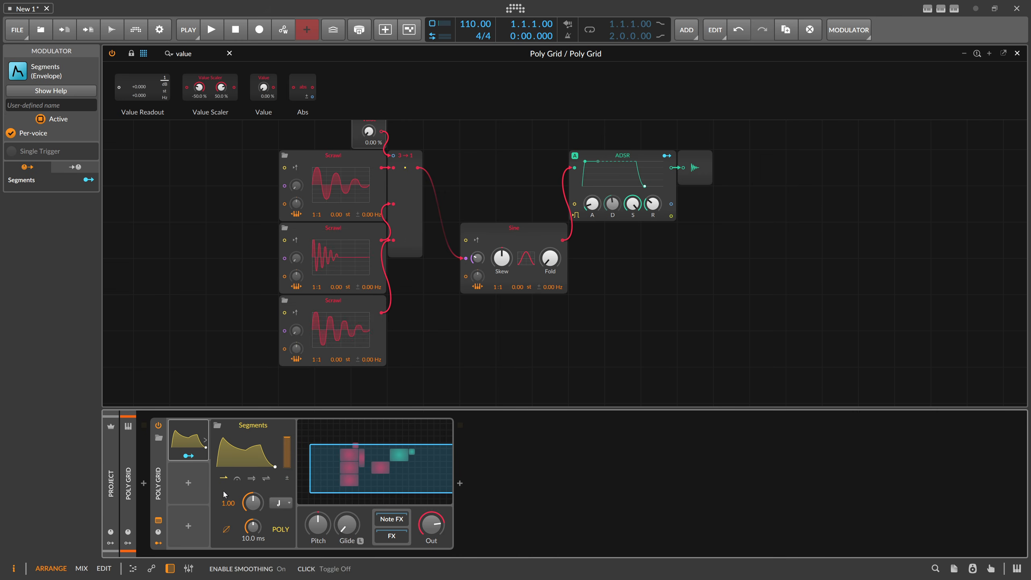
Step: Map the Segments modulator to the Sine's phase modulation amount with a depth of about 0.947
left_click(189, 455)
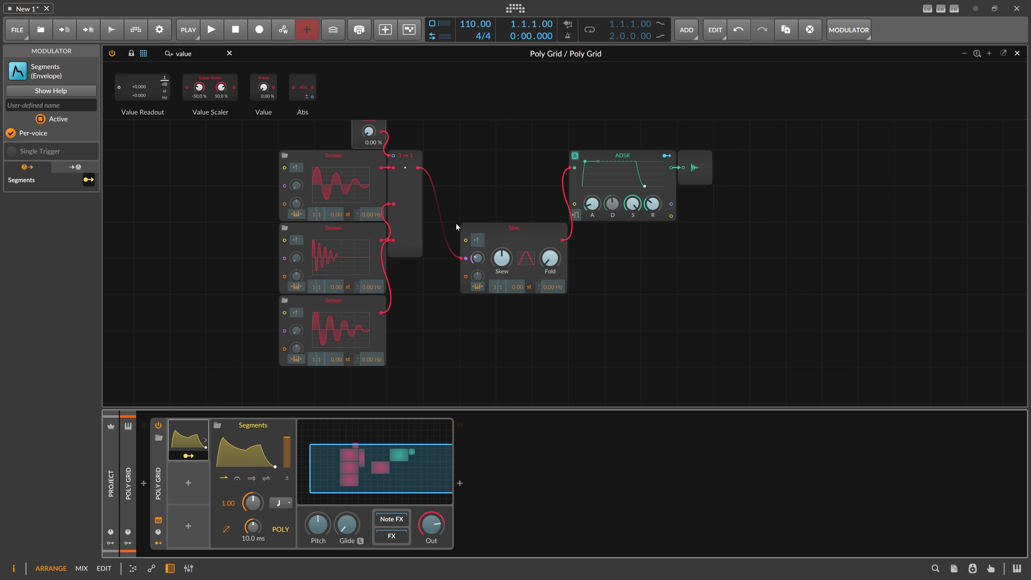
key("Escape")
mouse_move(478, 258)
left_mouse_down()
mouse_move(477, 277)
mouse_move(478, 249)
mouse_move(477, 261)
left_mouse_up()
left_click(189, 455)
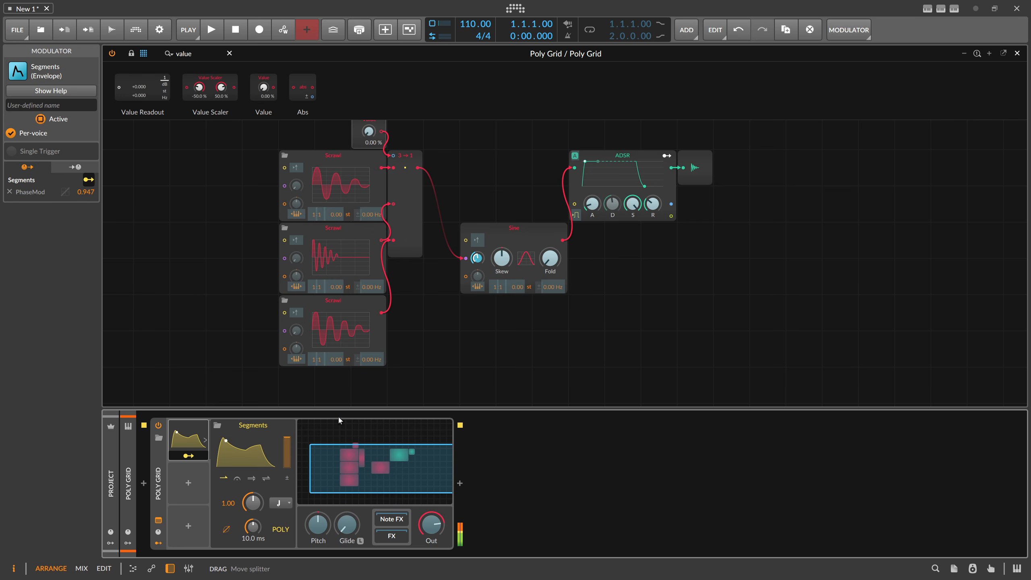
Step: Raise the second peak of the Segments envelope curve to 100 % and finish mapping the modulator
left_click(246, 451)
left_click_drag(390, 306, 381, 278)
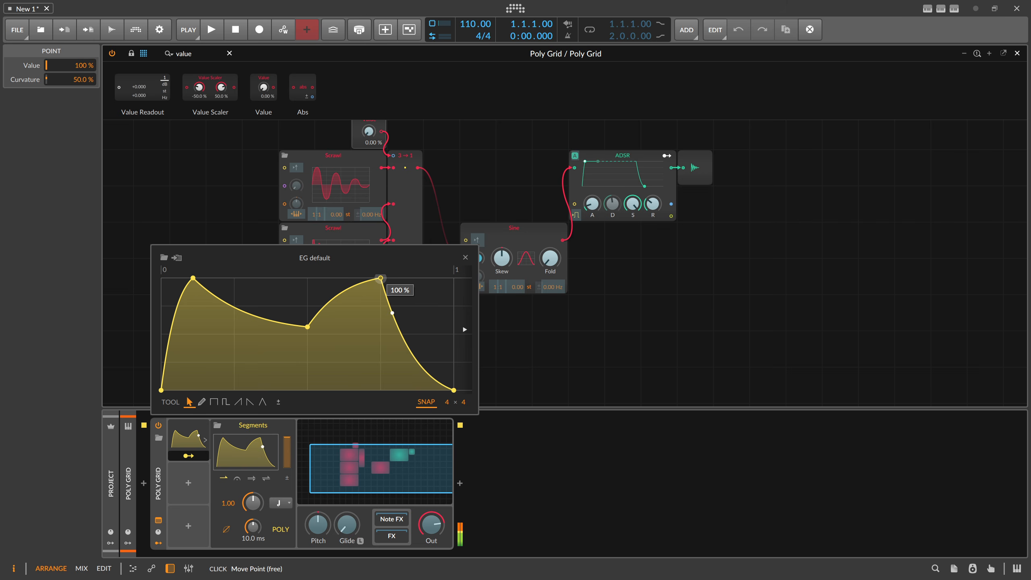
key("Escape")
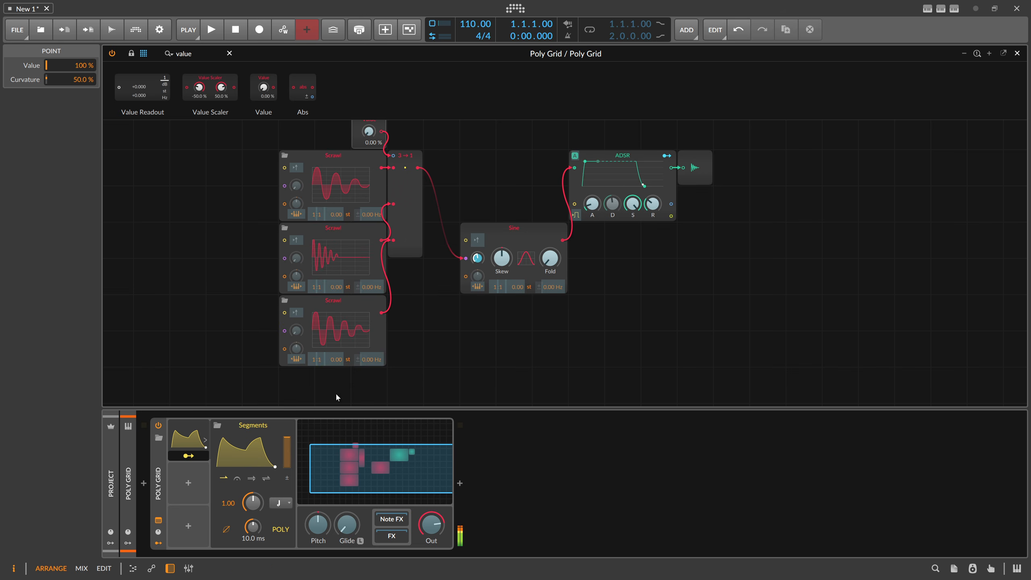
left_click(195, 455)
Step: Duplicate the Segments modulator into the slot below, switch the copy to Looping mode and set its timebase to Quarter note
left_click(194, 438)
key("ctrl+d")
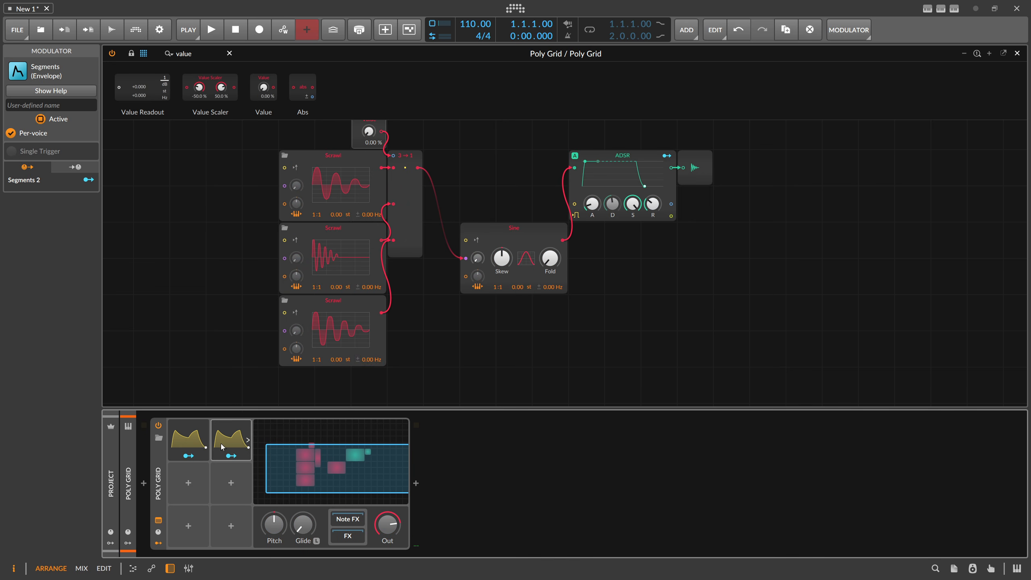
left_click(221, 451)
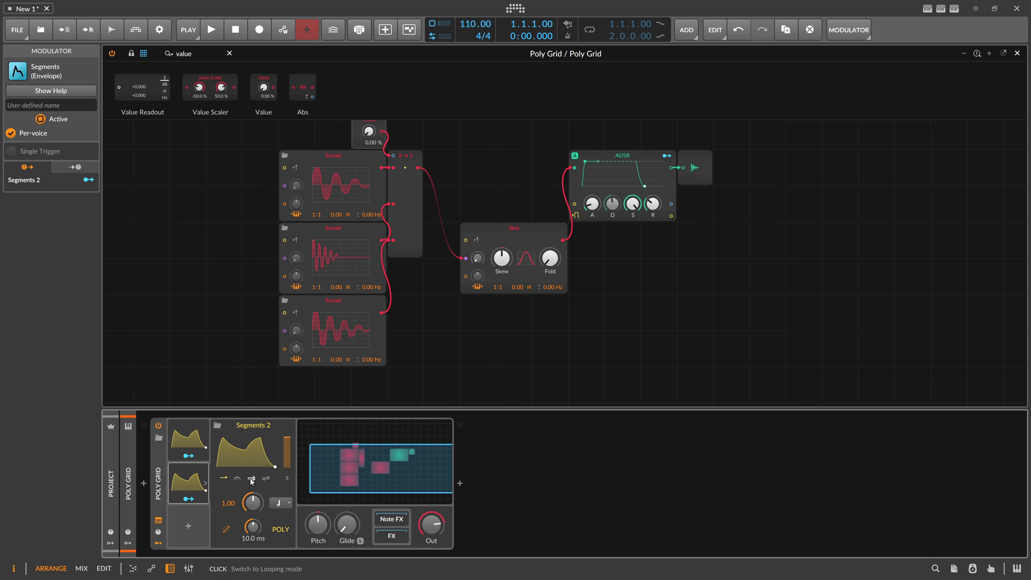
left_click(281, 503)
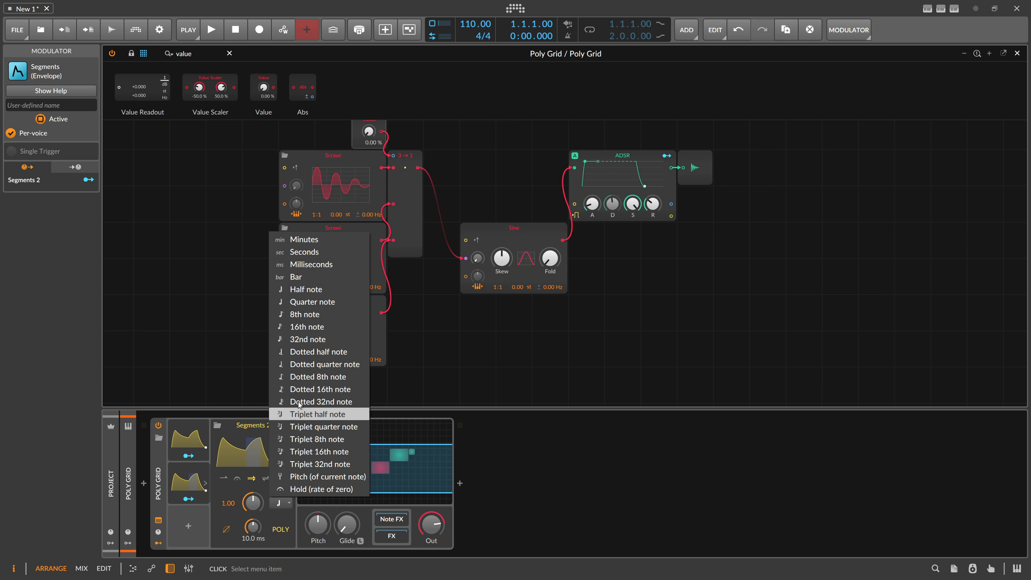
left_click(328, 301)
Step: Lower the loop start point of the Segments 2 curve to 0 %
left_click(244, 451)
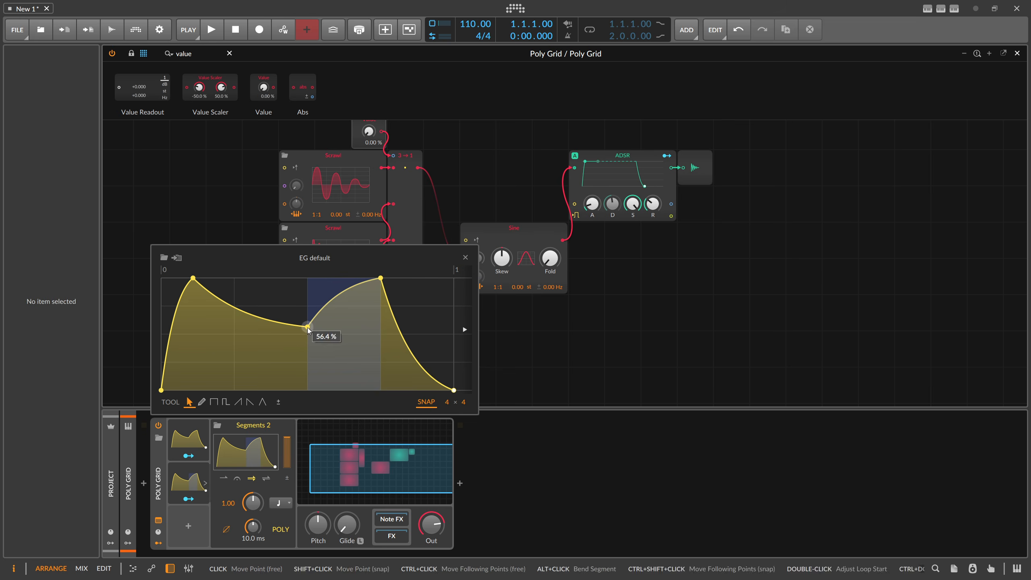
left_click(308, 390)
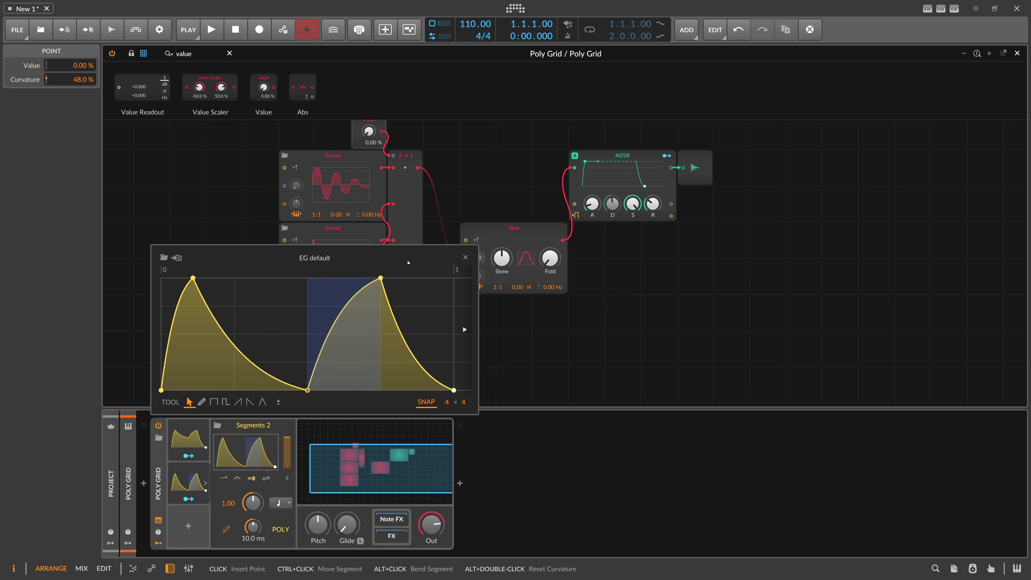
left_click(246, 450)
Step: Map Segments 2 to the Value module with a depth of 1.000 and set its timebase to Half note
left_click(189, 499)
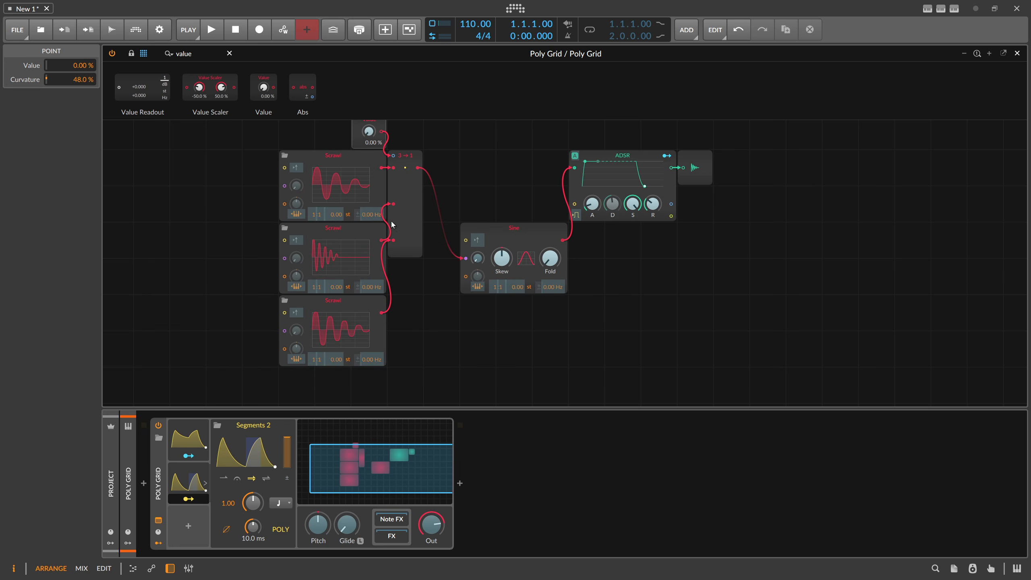
left_click_drag(368, 131, 369, 127)
left_click_drag(368, 452, 364, 448)
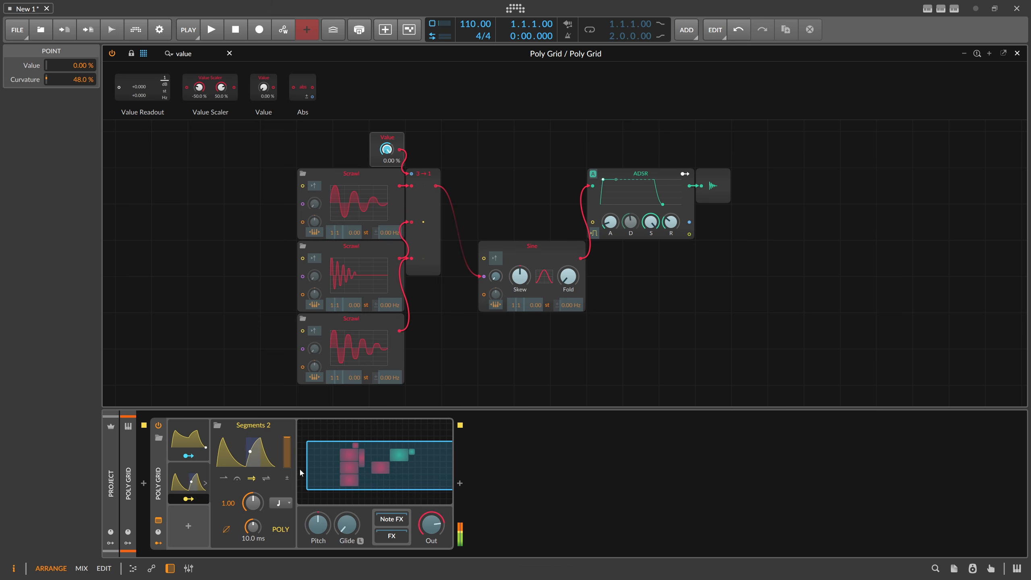
left_click(276, 504)
left_click(322, 290)
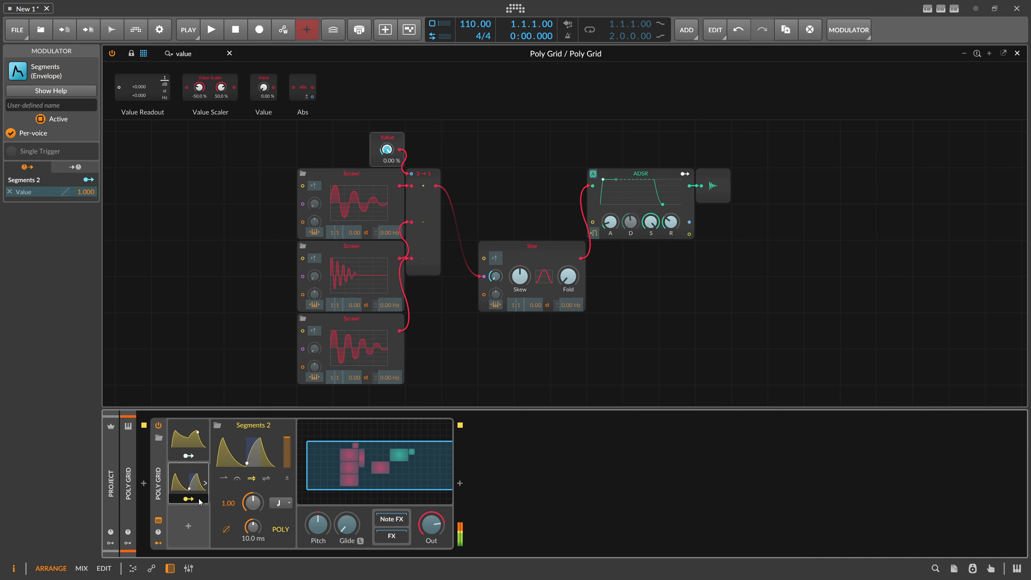
Step: Adjust the depth of Segments 1 on the Sine's phase modulation amount to about 0.840
left_click(197, 458)
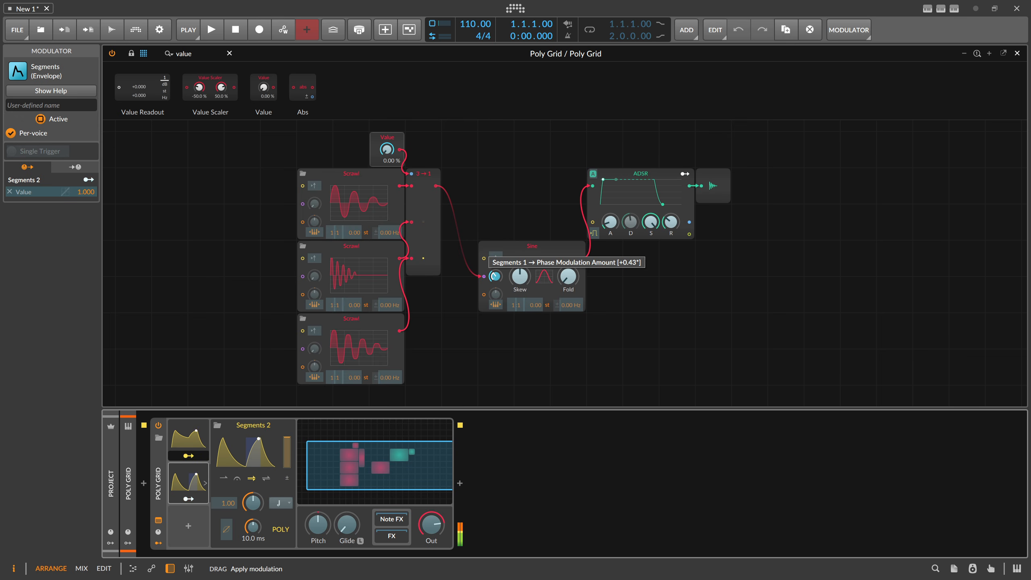
left_click_drag(495, 277, 496, 272)
left_click(191, 499)
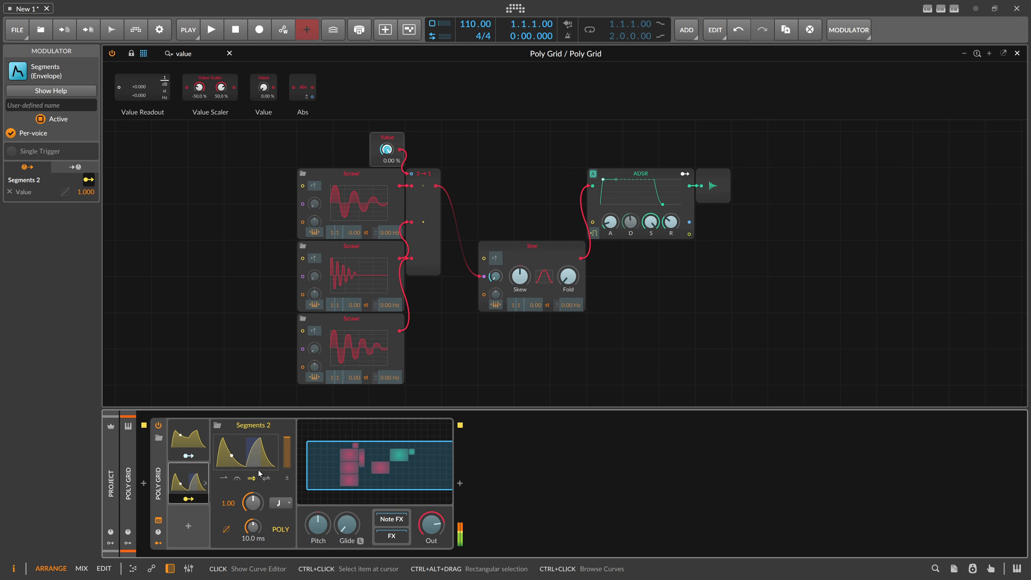
left_click(196, 499)
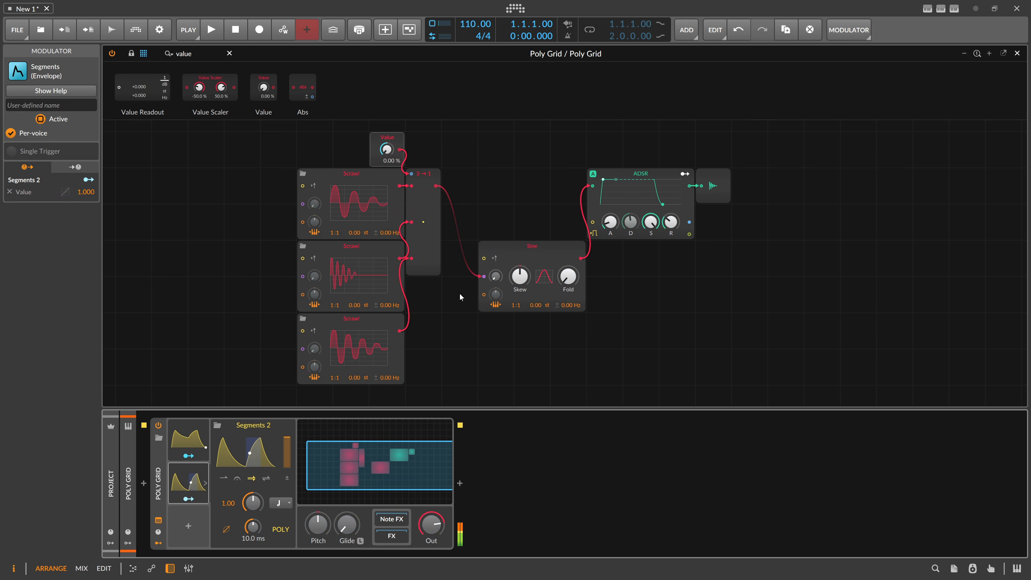
left_click(188, 456)
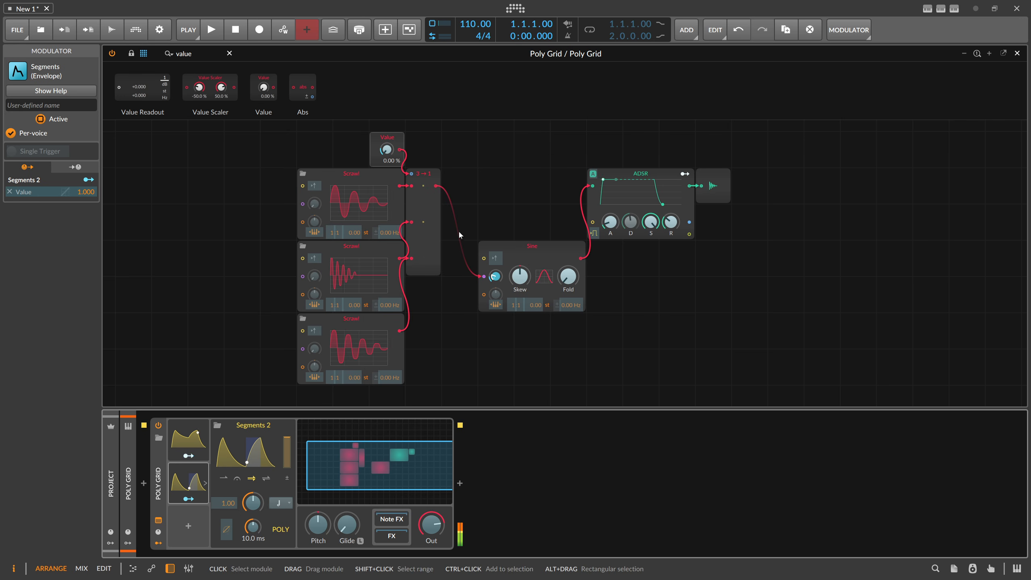
left_click_drag(498, 276, 497, 257)
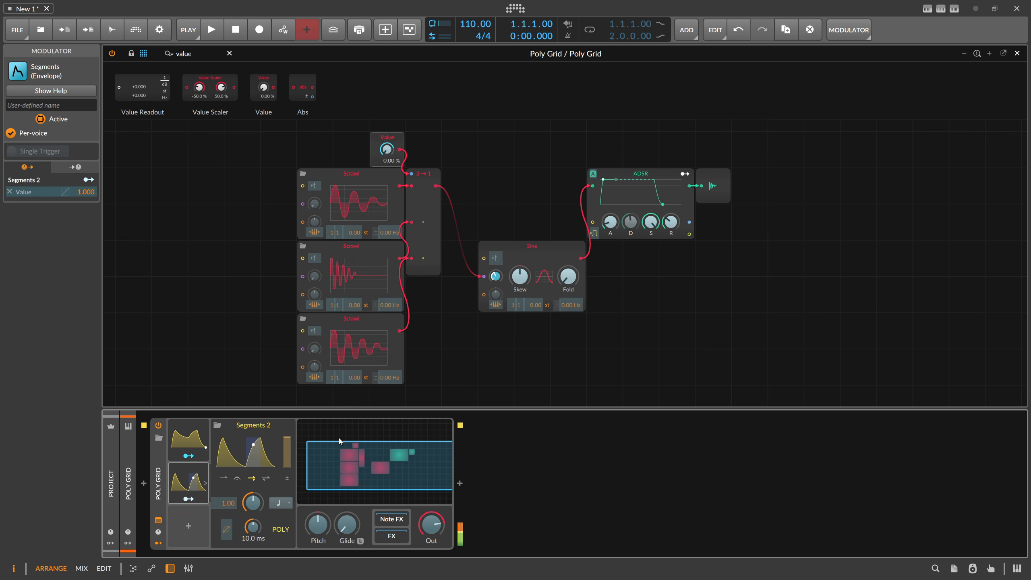
Step: Move the loop's peak in the Segments 2 curve to the end of the envelope at 100 %
left_click(263, 449)
left_click_drag(380, 279, 453, 278)
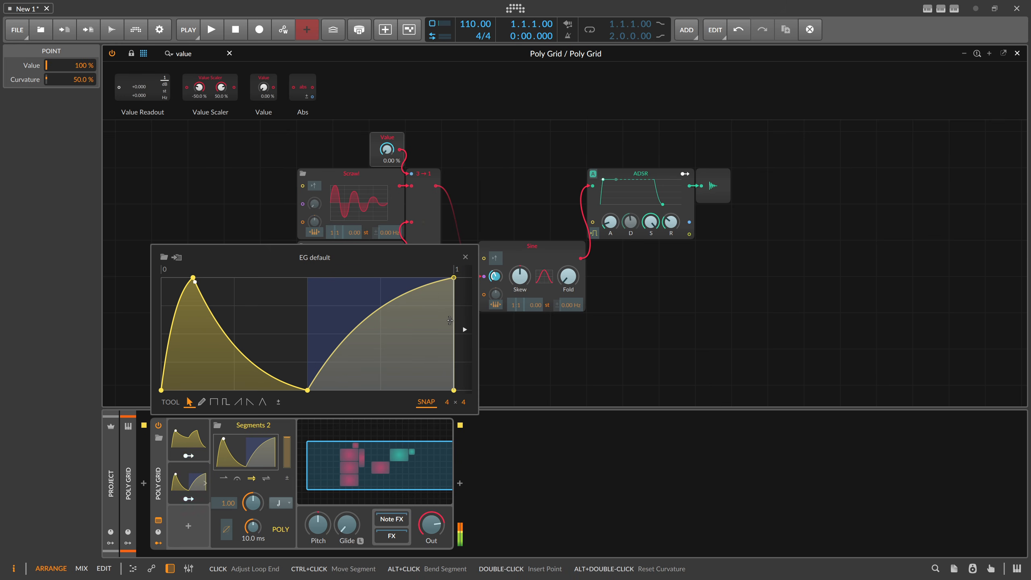
left_click(465, 257)
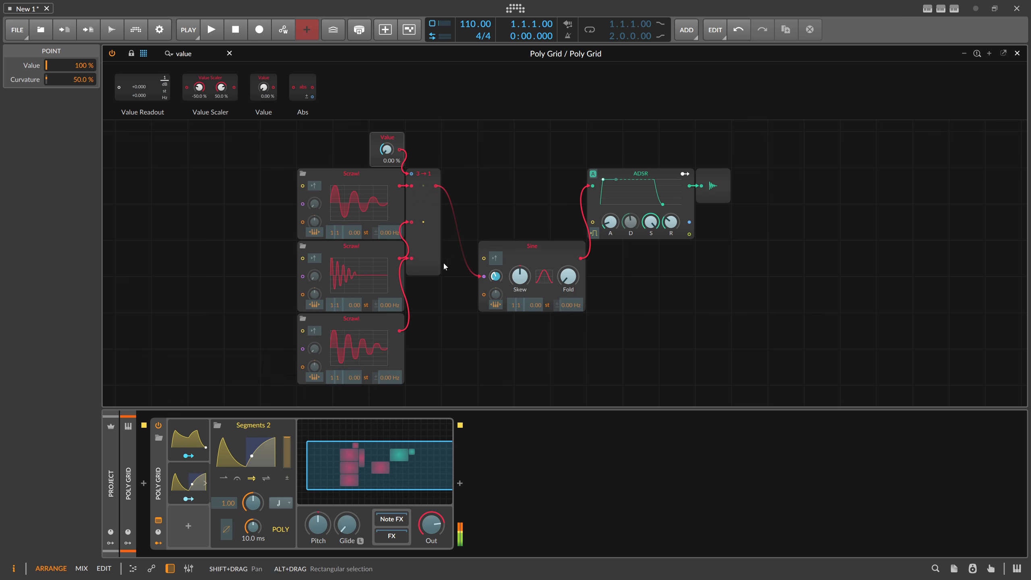
Step: Load different formant curves into the second and third Scrawl oscillators
left_click(303, 246)
double_click(559, 359)
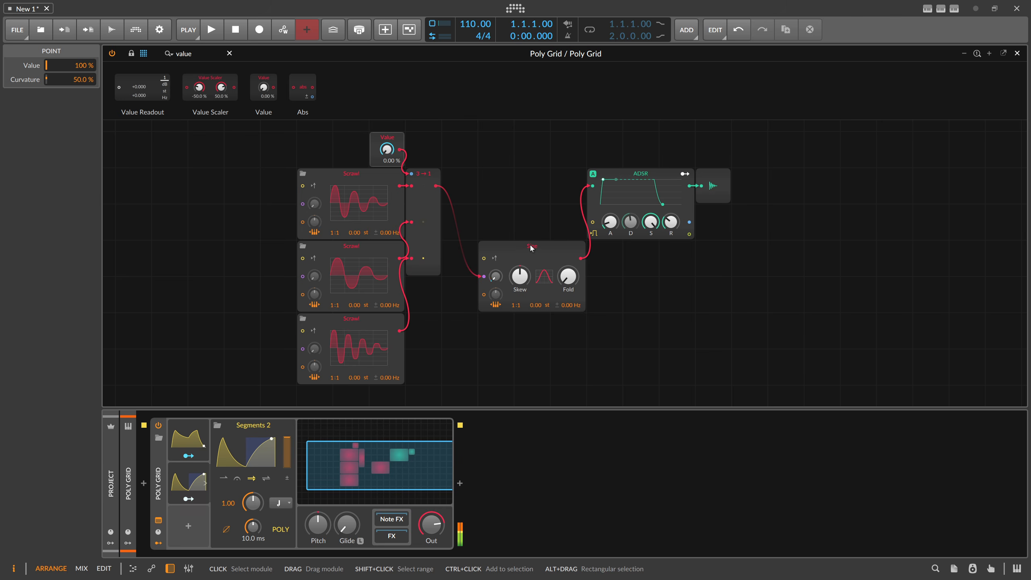
Step: Increase the depth of Segments 1 on the Sine's phase modulation amount to about 0.933
right_click(496, 275)
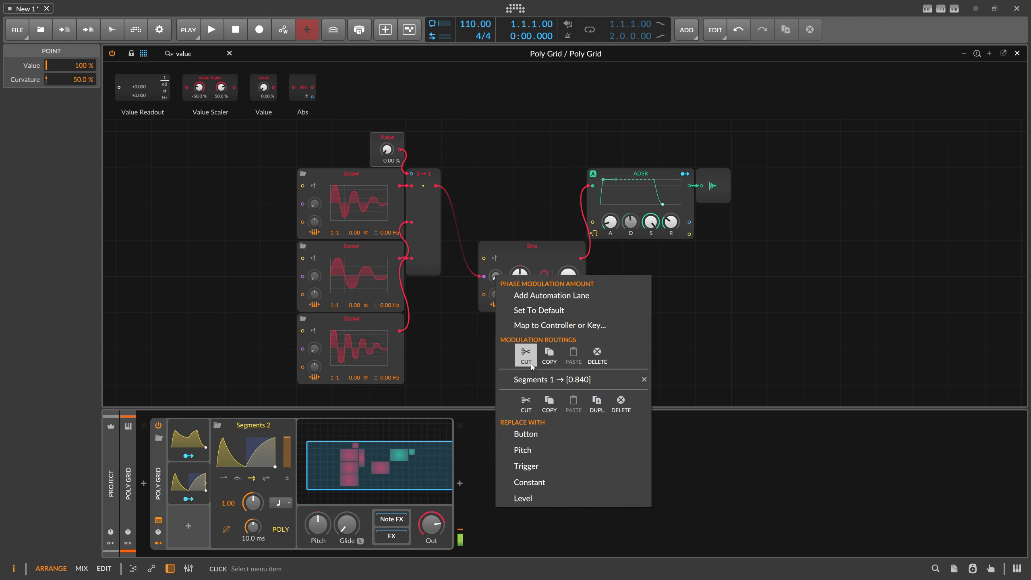
left_click(526, 380)
left_click_drag(496, 276, 495, 266)
left_click(189, 456)
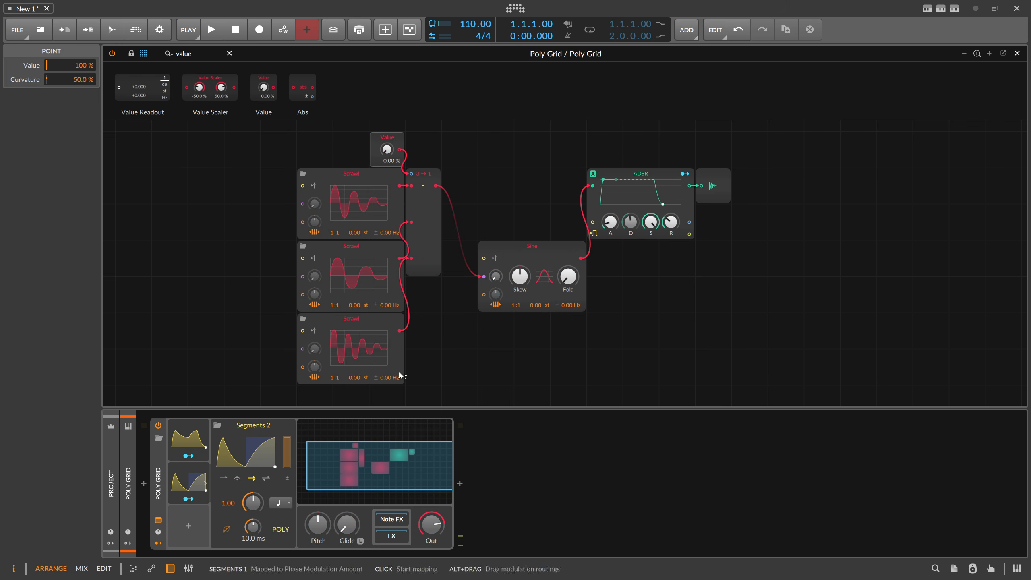
Step: Add a Sallen-Key filter below the ADSR and connect it between the Sine and the ADSR
left_click_drag(203, 56, 116, 58)
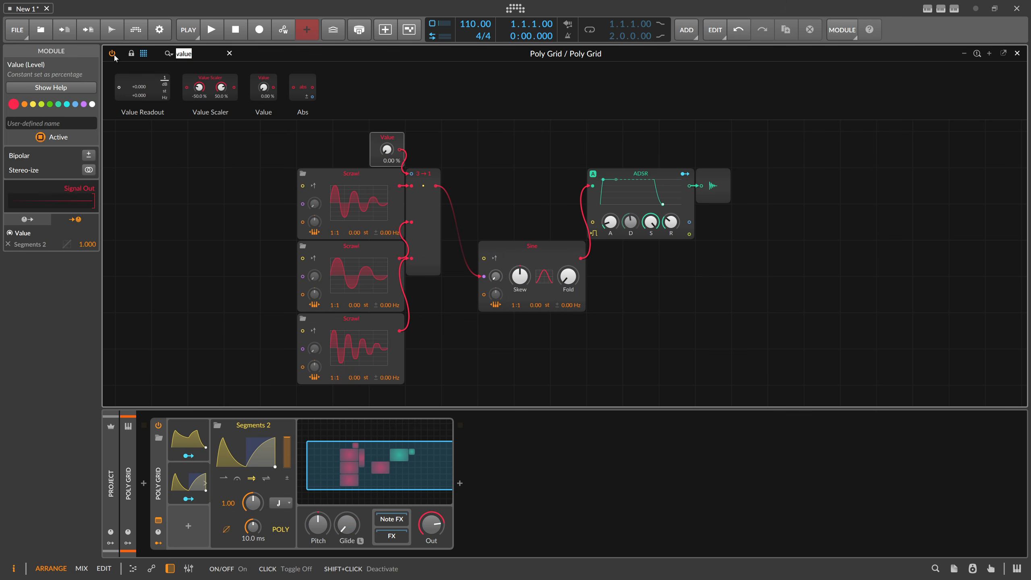
type("sall")
left_click_drag(143, 88, 604, 357)
left_click_drag(642, 278, 642, 302)
left_click_drag(675, 277, 651, 280)
Step: Replace the Sallen-Key filter with an XP filter
left_click(640, 305)
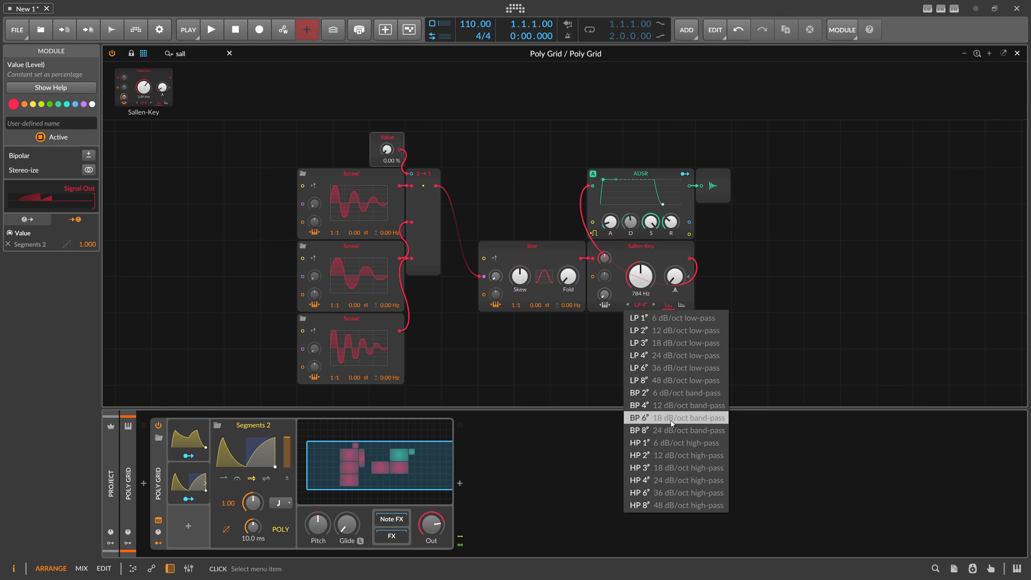
left_click(601, 403)
right_click(633, 257)
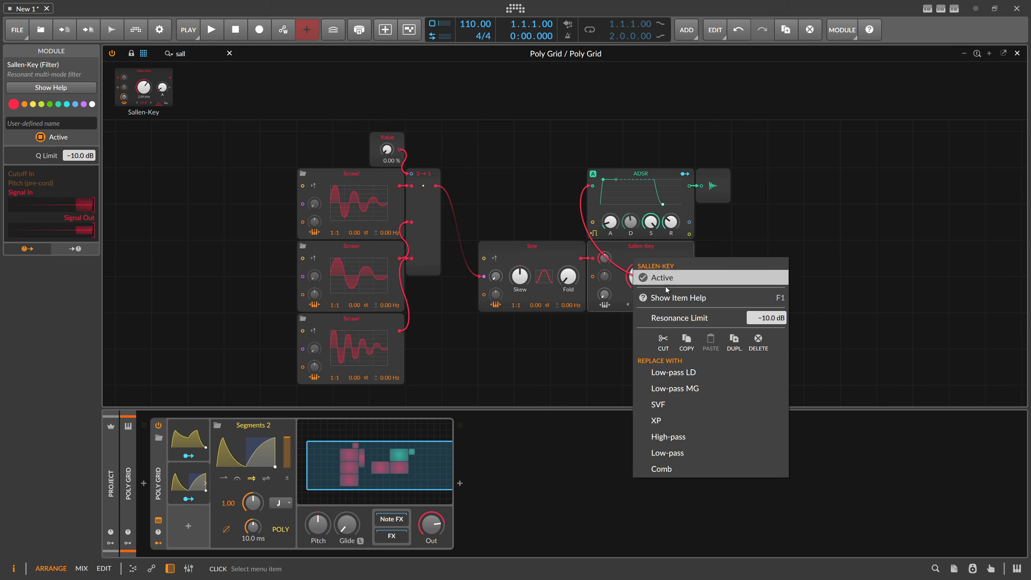
left_click(672, 419)
Step: Set the XP filter to Notch mode and raise its cutoff to about 2.09 kHz
left_click(642, 304)
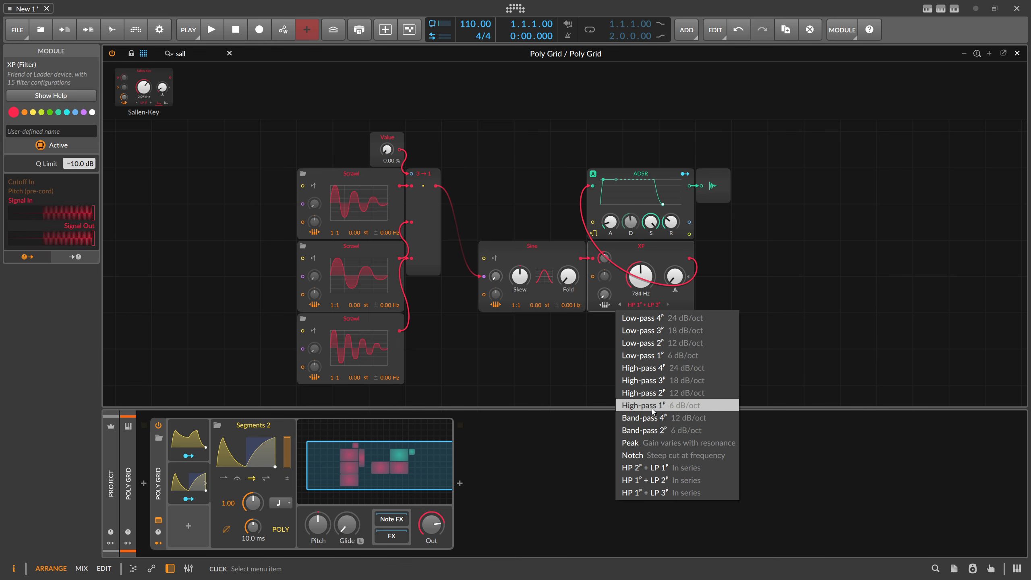
left_click(652, 455)
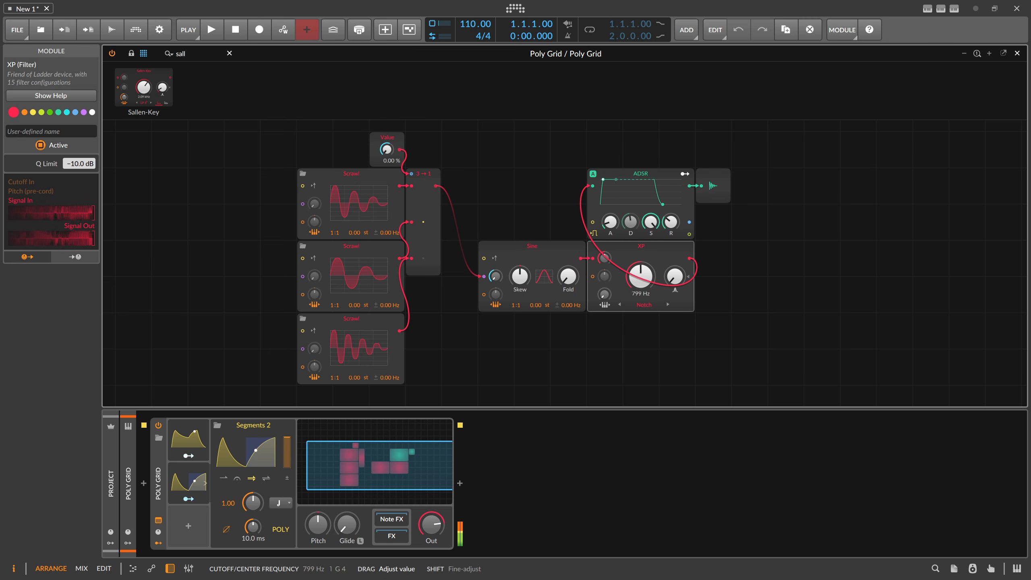
mouse_move(641, 282)
left_mouse_down()
mouse_move(641, 303)
mouse_move(675, 263)
mouse_move(640, 306)
mouse_move(640, 271)
left_mouse_up()
Step: Fine-tune the depth of Segments 1 on the Sine's phase modulation amount to about 0.913
right_click(495, 278)
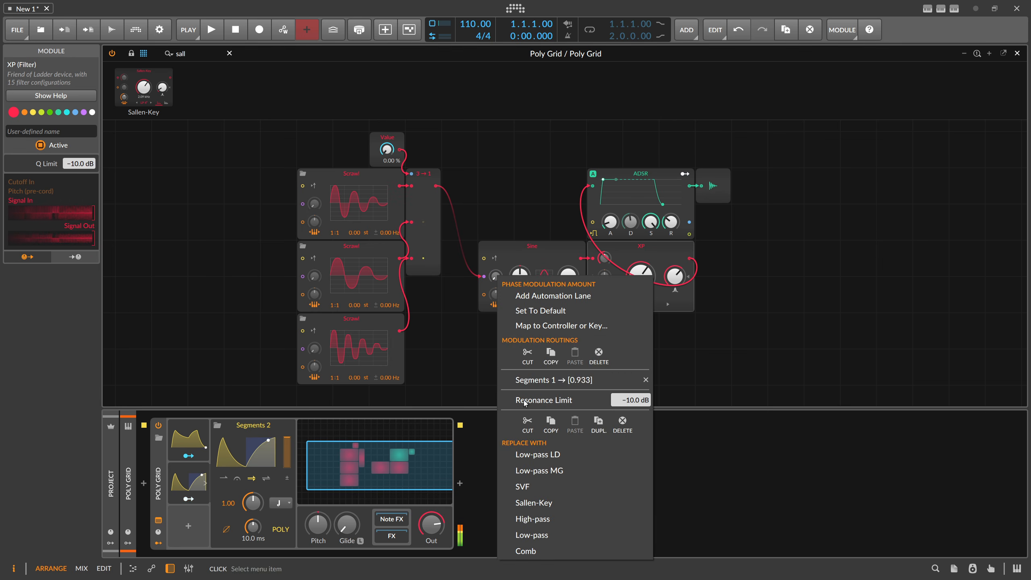
left_click(525, 381)
mouse_move(495, 277)
left_mouse_down()
mouse_move(495, 292)
mouse_move(495, 270)
left_mouse_up()
left_click(191, 456)
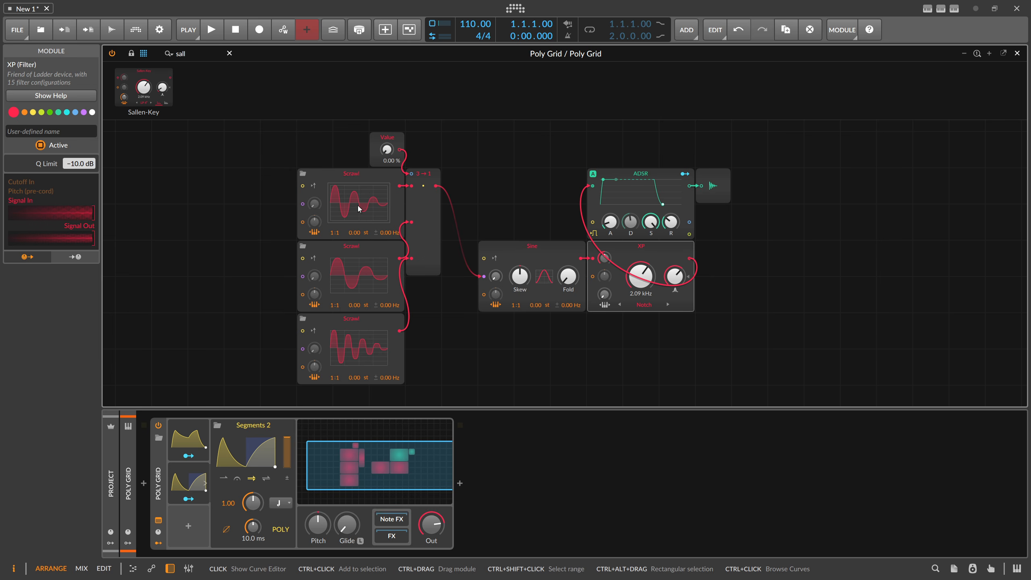
Step: Delete the three Scrawl oscillators together with the Value and Merge modules
left_click(540, 255)
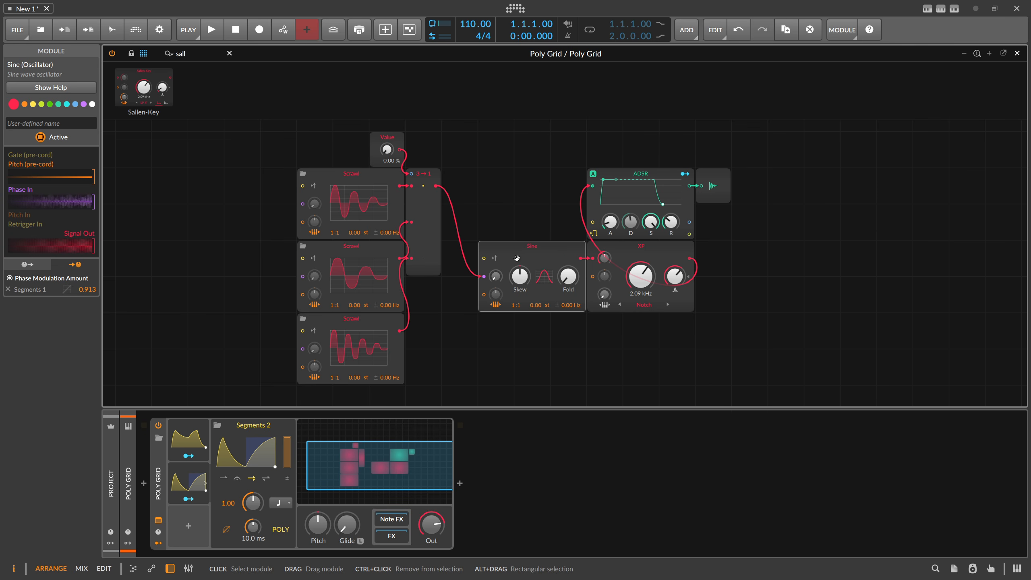
left_click_drag(263, 146, 444, 368)
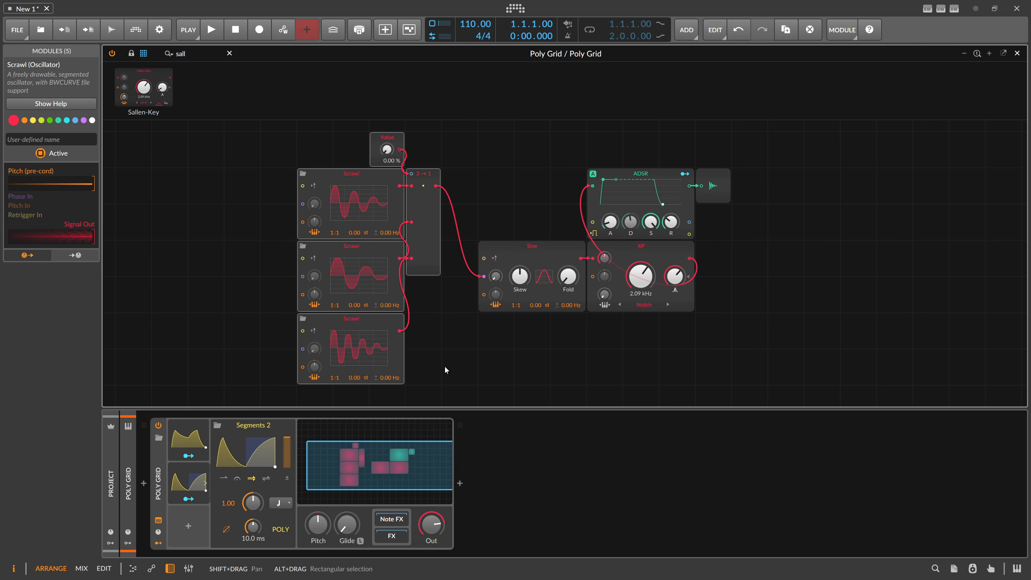
key("Delete")
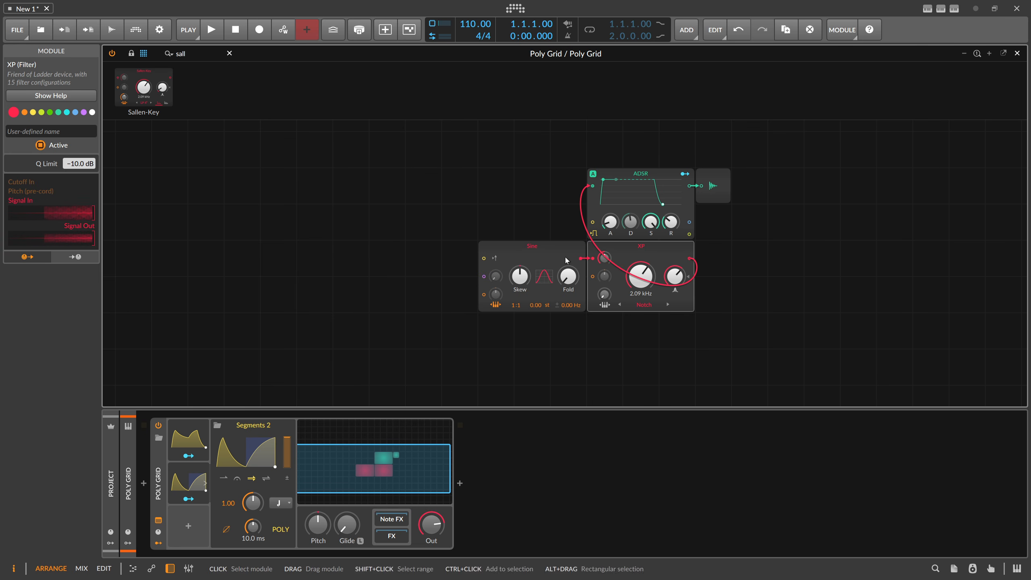
Step: Move the Sine and XP modules up so they line up in one row before the ADSR
left_click(558, 249)
left_click_drag(558, 249, 377, 213)
left_click_drag(621, 291, 511, 219)
Step: Raise the XP filter's cutoff to about 33.5 kHz
left_click(416, 159)
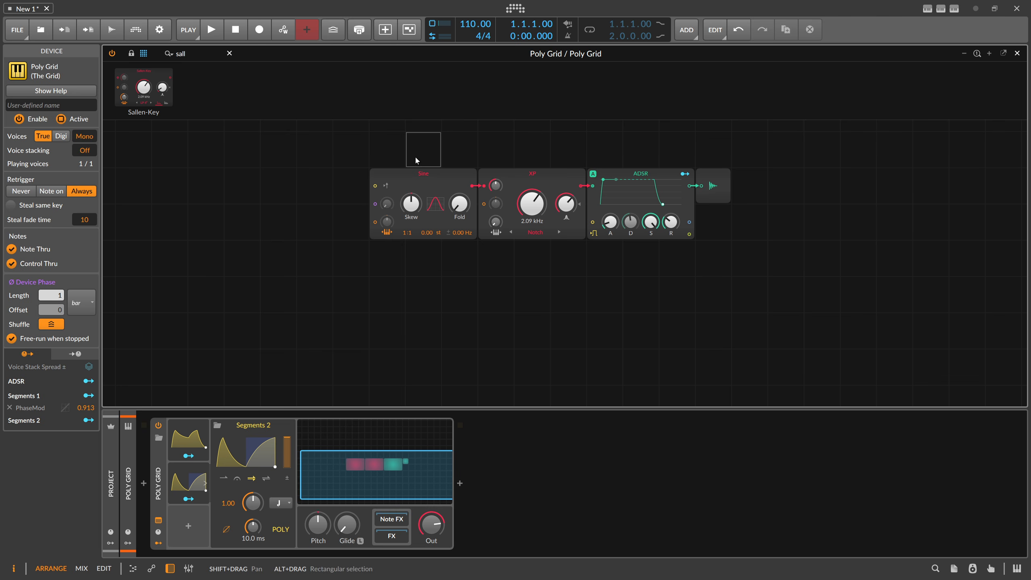
left_click(423, 181)
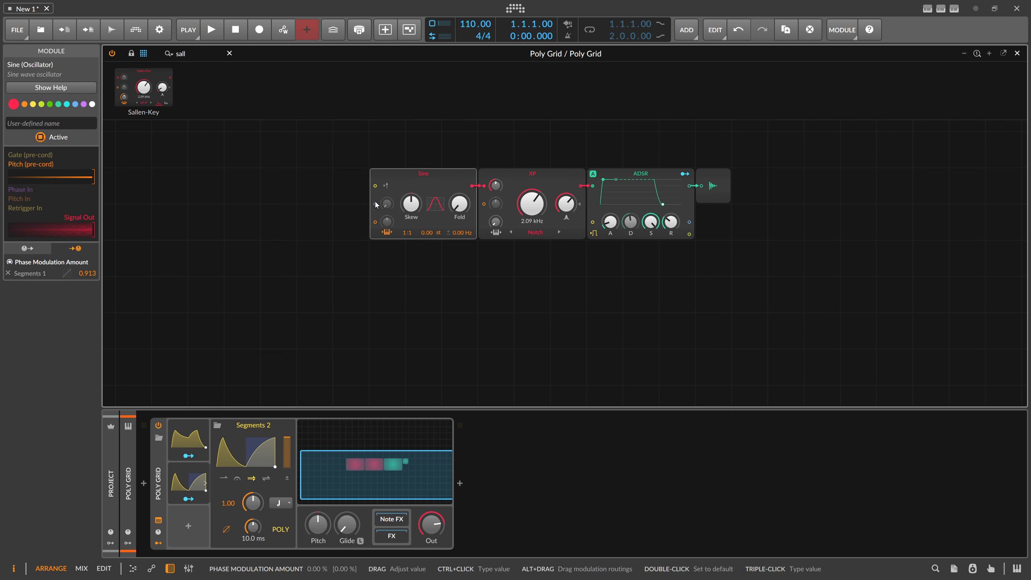
left_click_drag(530, 205, 530, 142)
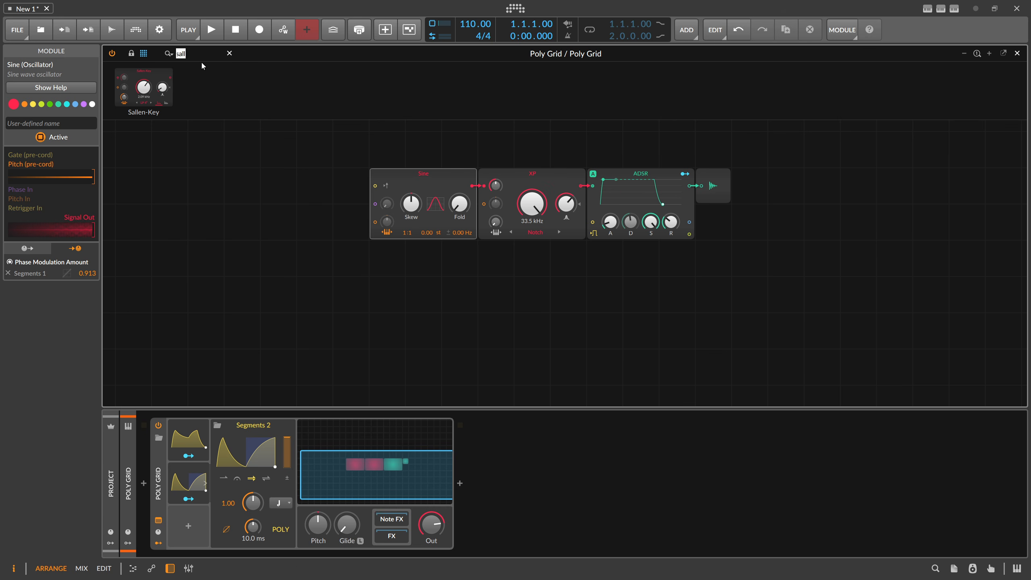
Step: Search the modules for "osc" and insert an Oscilloscope between the Sine and the XP filter
key("BackSpace")
key("BackSpace")
key("BackSpace")
key("BackSpace")
type("osc")
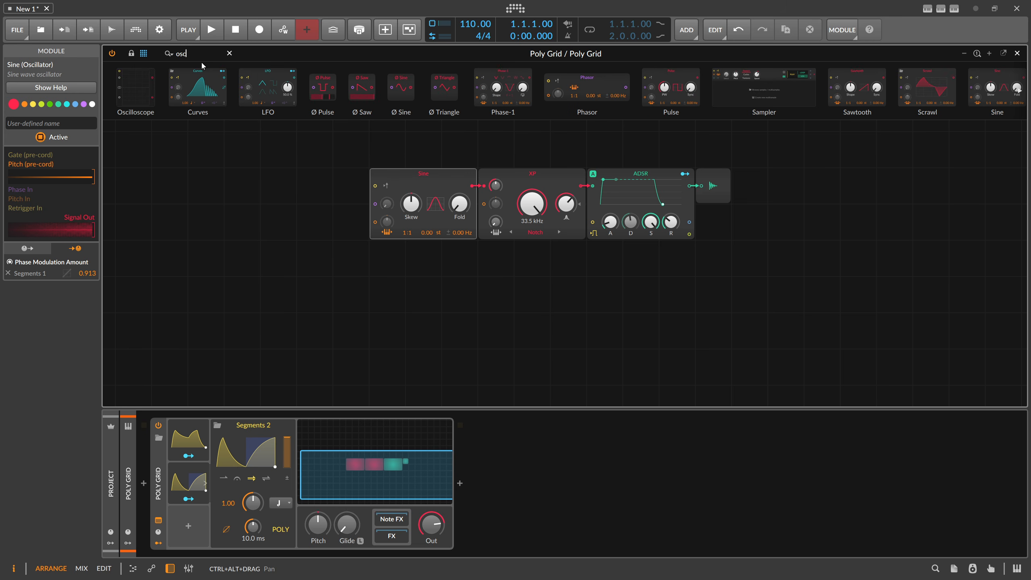
left_click_drag(135, 87, 467, 186)
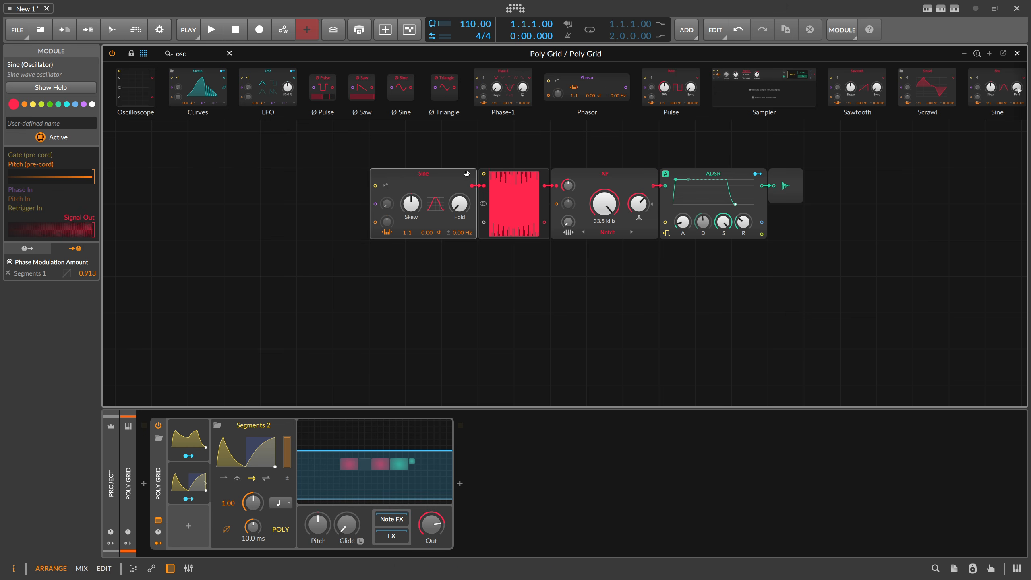
Step: Set the Oscilloscope to Pitch mode, and widen it after shifting it and the Sine away from the XP filter
left_click(483, 217)
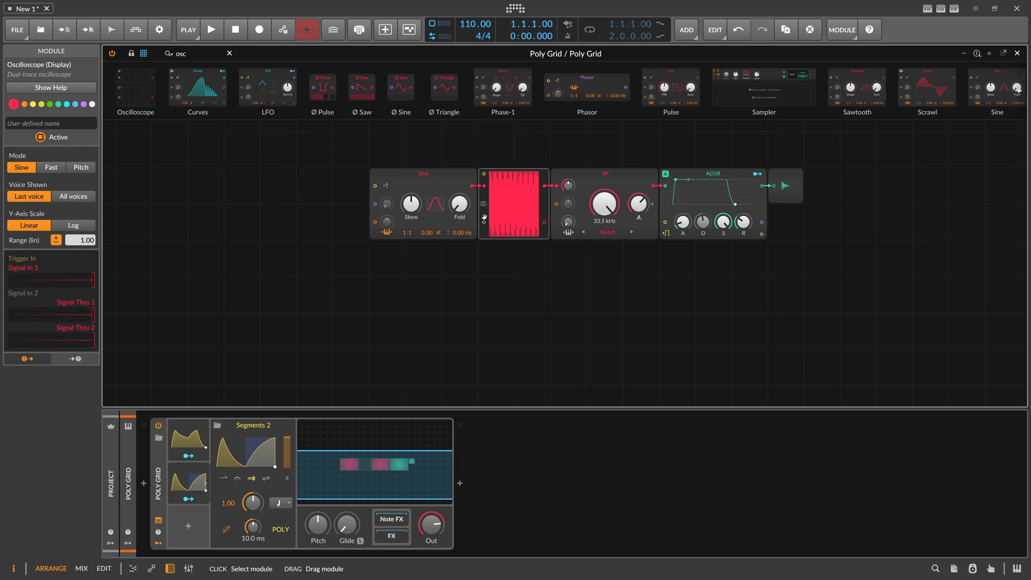
left_click(81, 166)
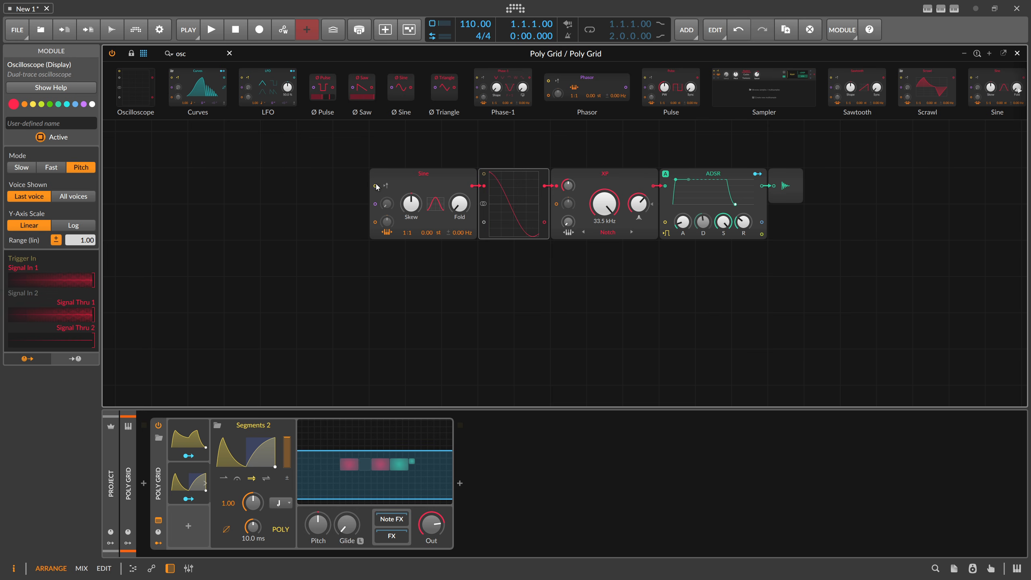
left_click_drag(381, 178, 272, 178)
left_click_drag(484, 195, 375, 195)
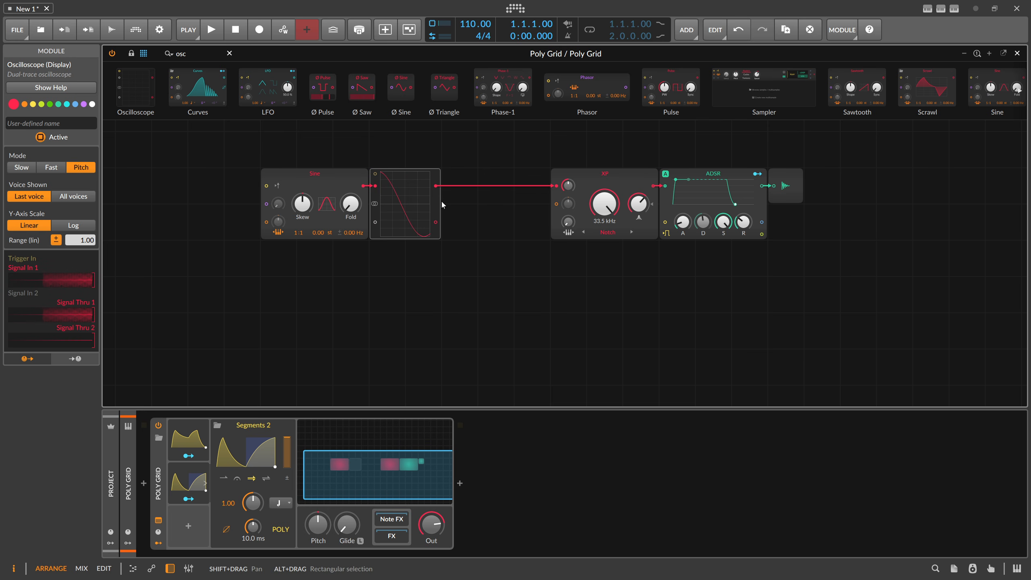
left_click_drag(442, 201, 548, 201)
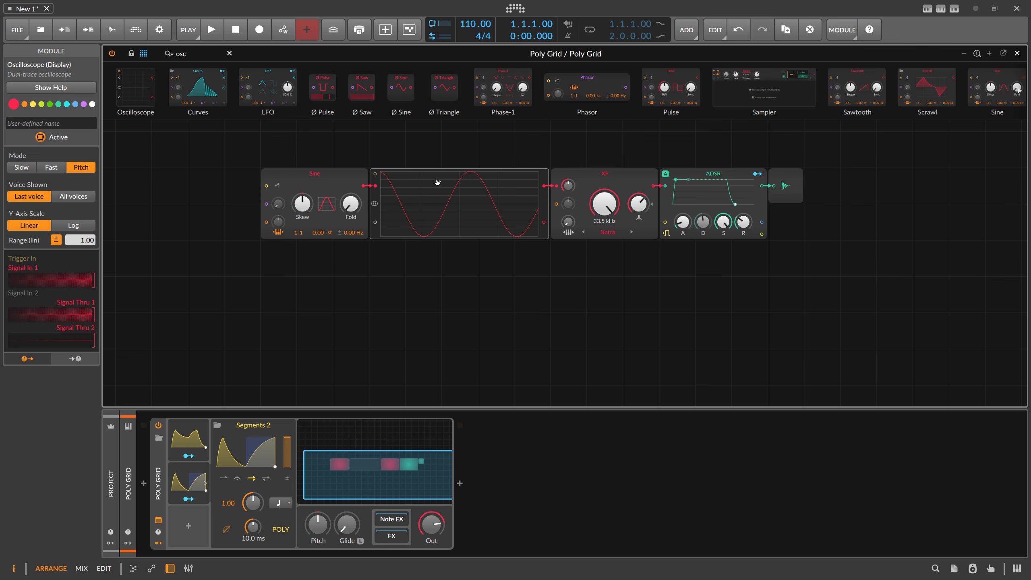
Step: Set the Sine's pitch ratio to 0:1
left_click_drag(320, 178, 379, 177)
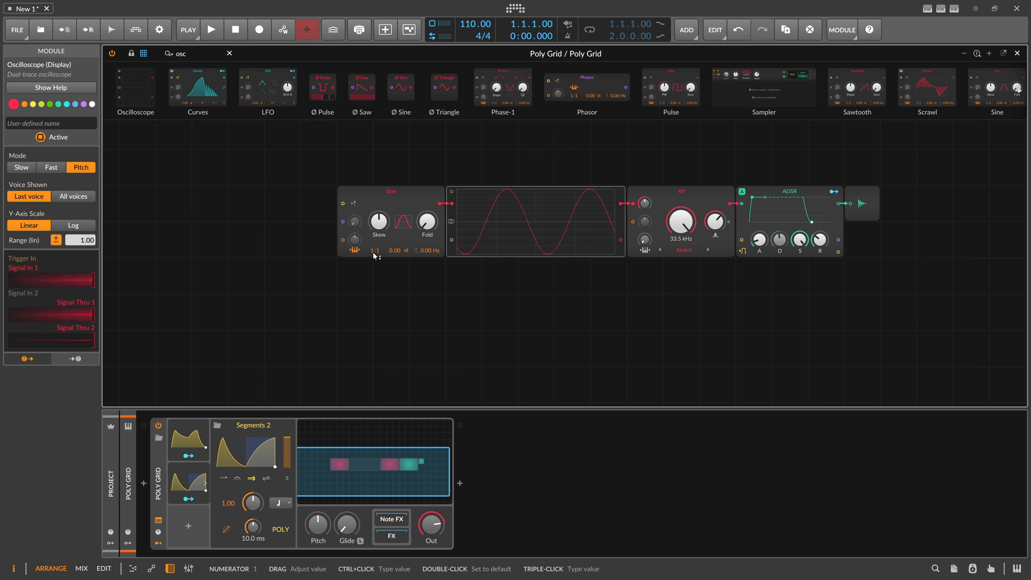
scroll(368, 263, "up", 2)
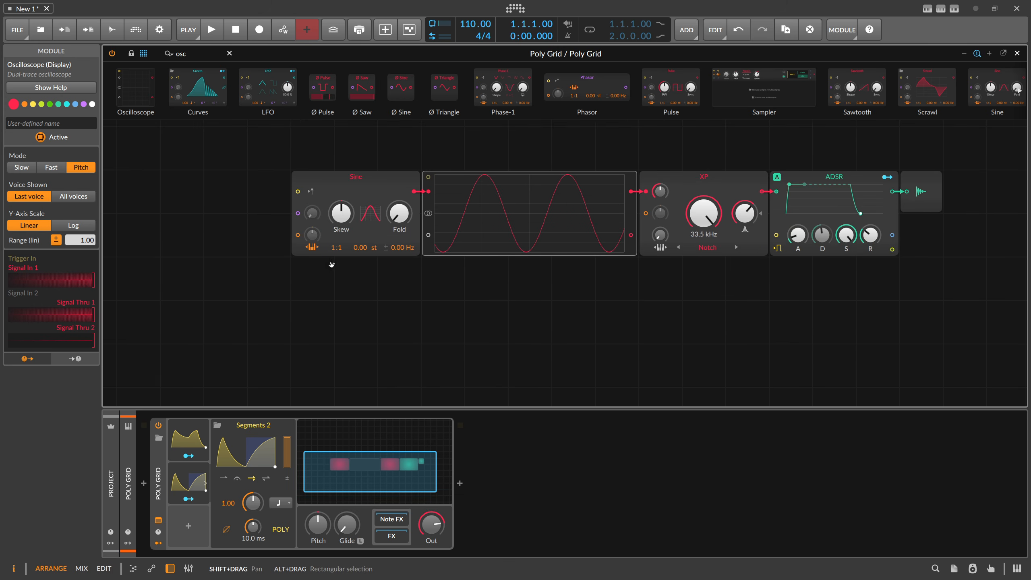
left_click_drag(359, 263, 357, 275)
right_click(336, 231)
left_click(387, 336)
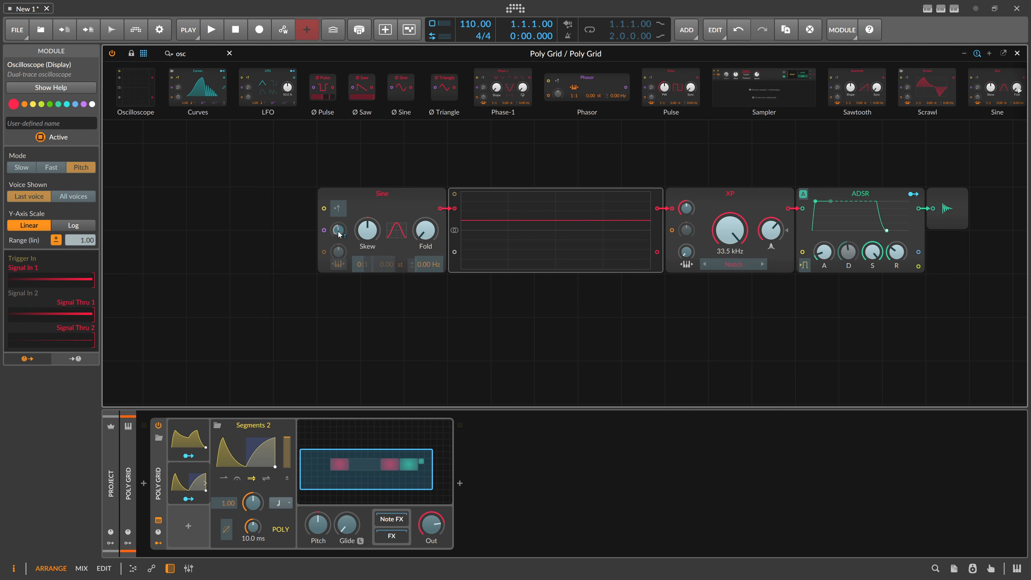
key("Escape")
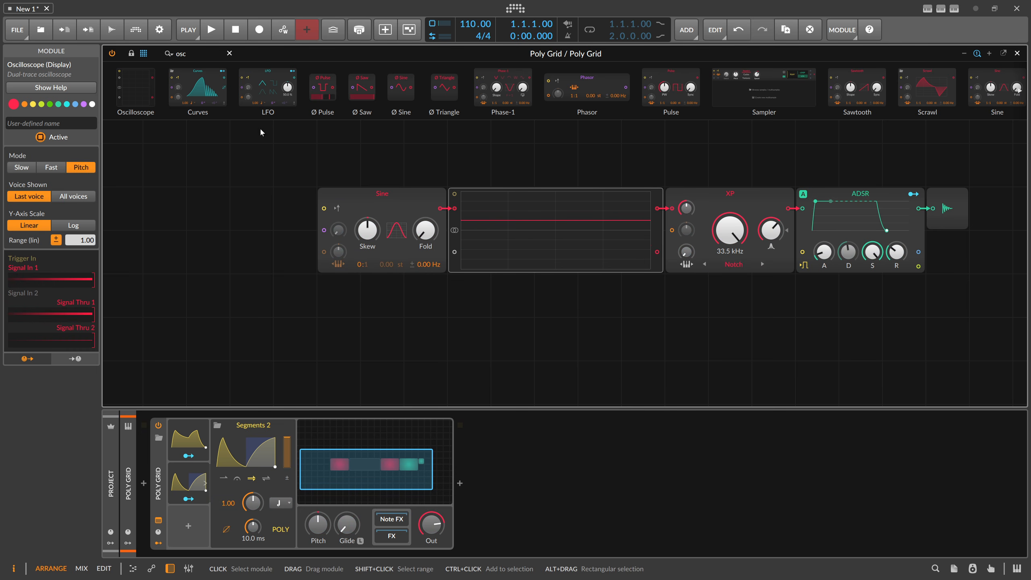
Step: Add a Phasor module before the Sine and connect its phase output to the Sine's phase input
left_click_drag(208, 55, 173, 276)
type("phaso")
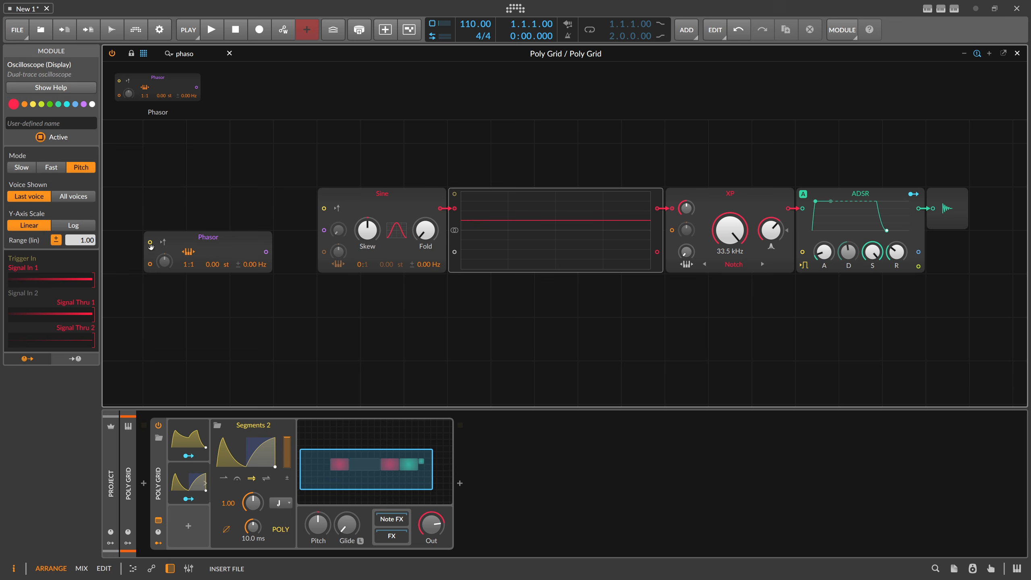
left_click_drag(265, 252, 323, 230)
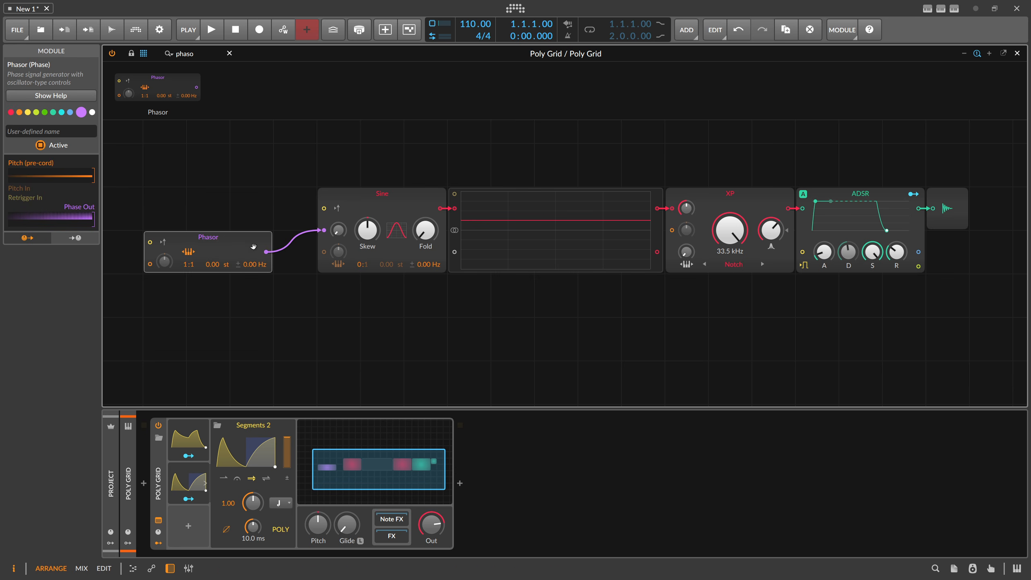
Step: Set the Sine's phase modulation amount to 100 %
left_click(342, 234, "ctrl")
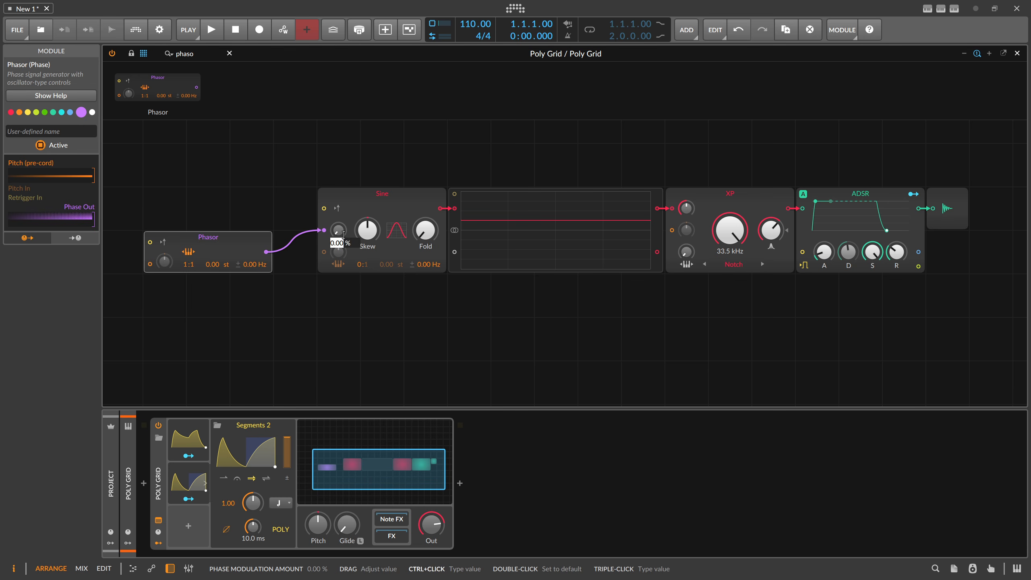
type("100")
key("Return")
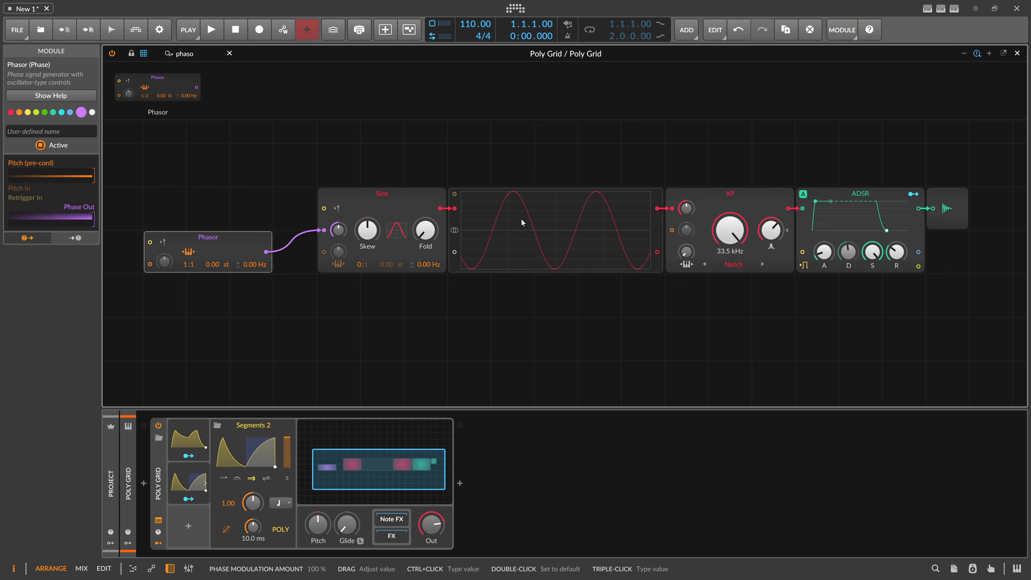
Step: Move the Phasor farther away from the Sine to leave room for modules between them
left_click_drag(321, 171, 452, 182)
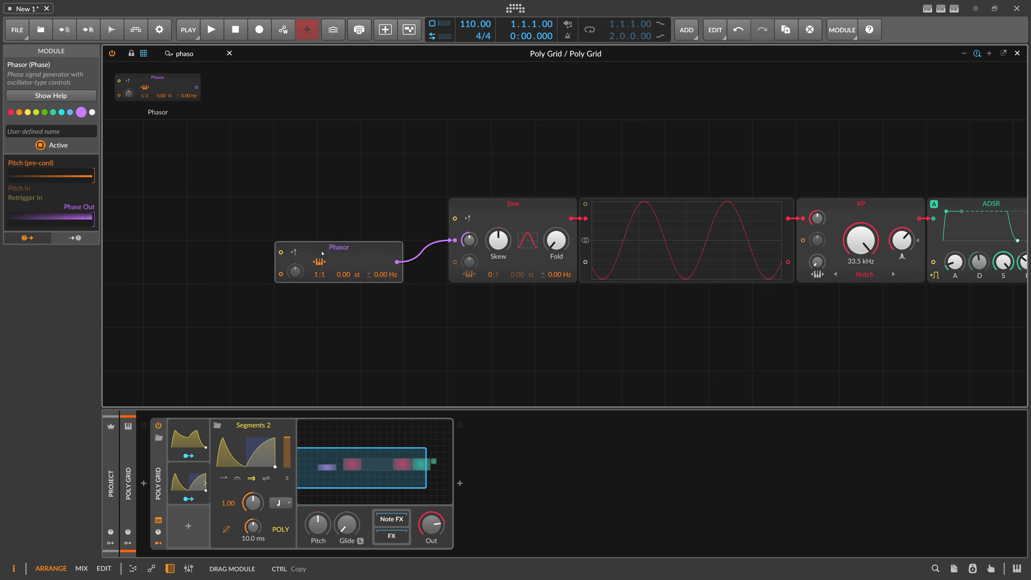
left_click_drag(340, 253, 209, 253)
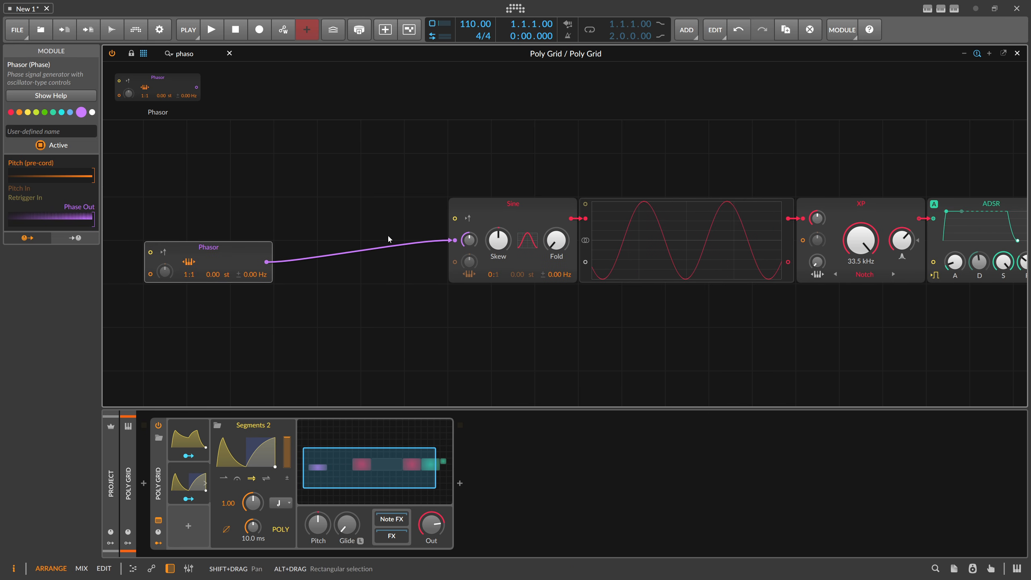
left_click_drag(426, 242, 295, 226)
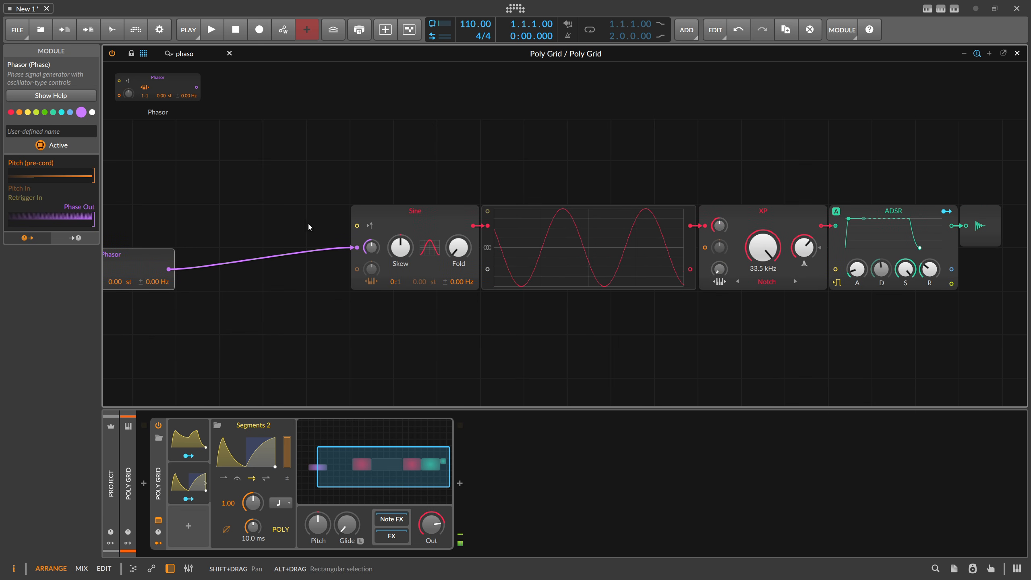
scroll(293, 223, "left", 5)
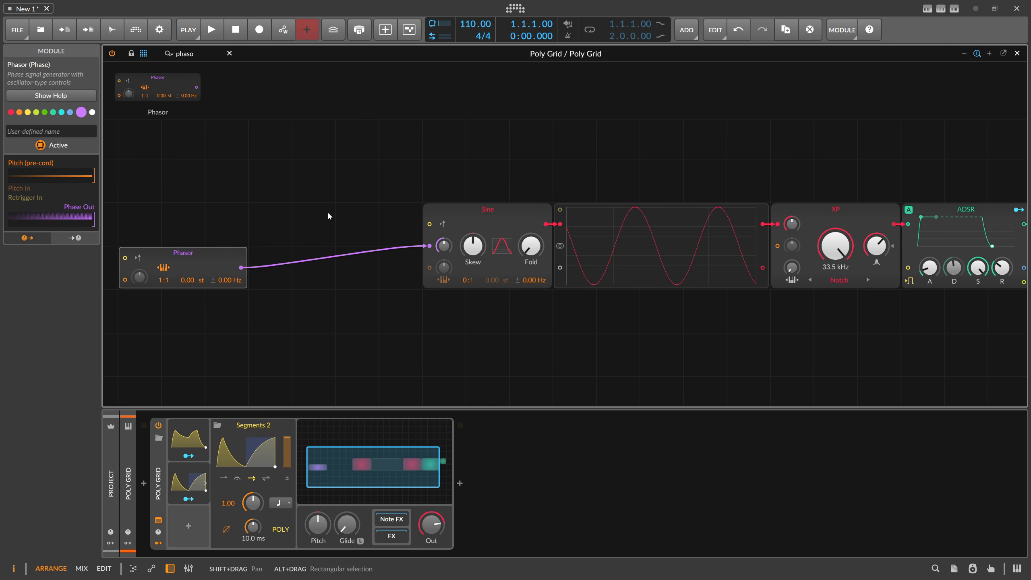
Step: Add a Ø Mirror module and insert it into the cable directly after the Phasor
type("mi")
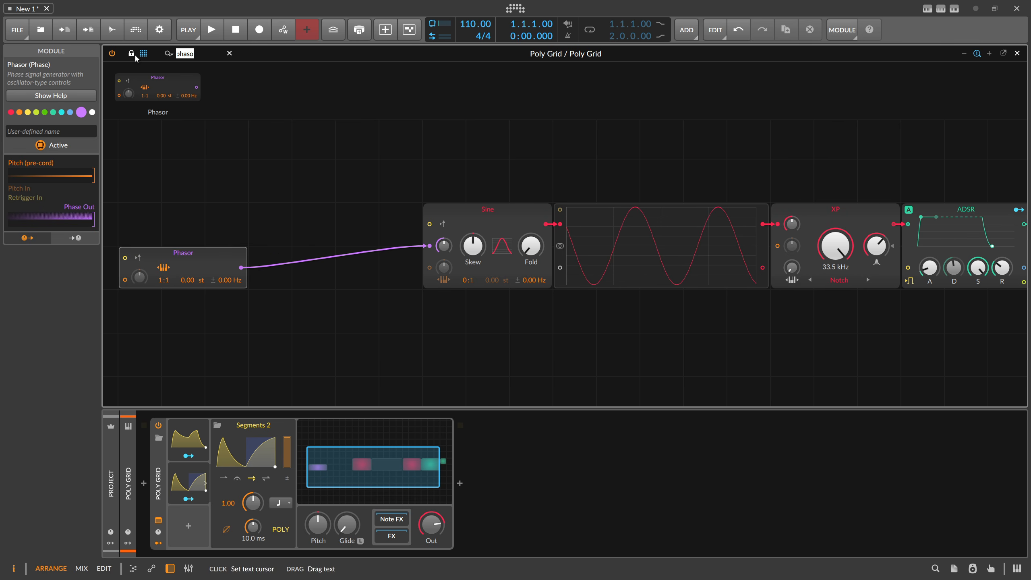
type("rr")
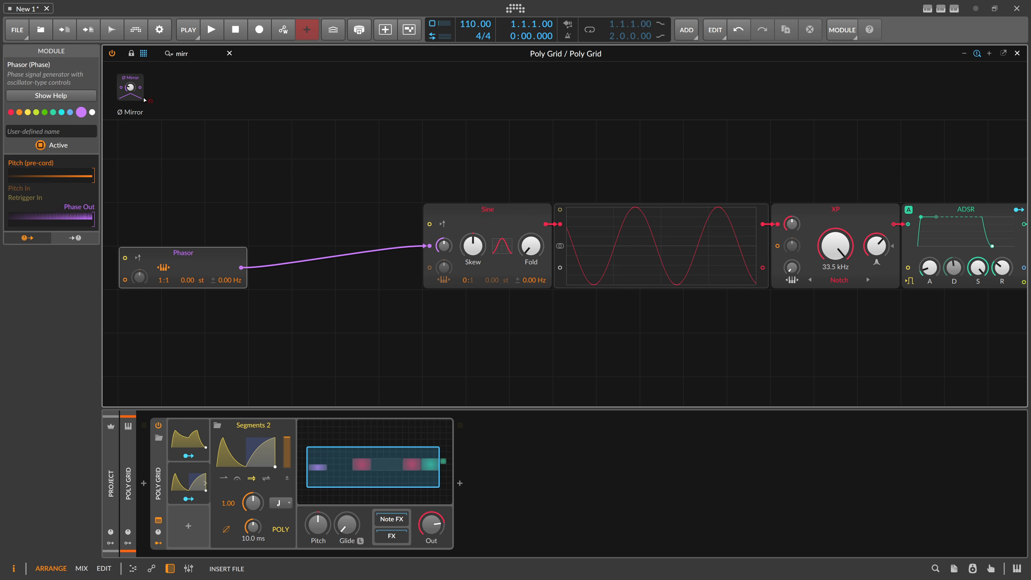
left_click_drag(130, 88, 270, 223)
left_click(229, 53)
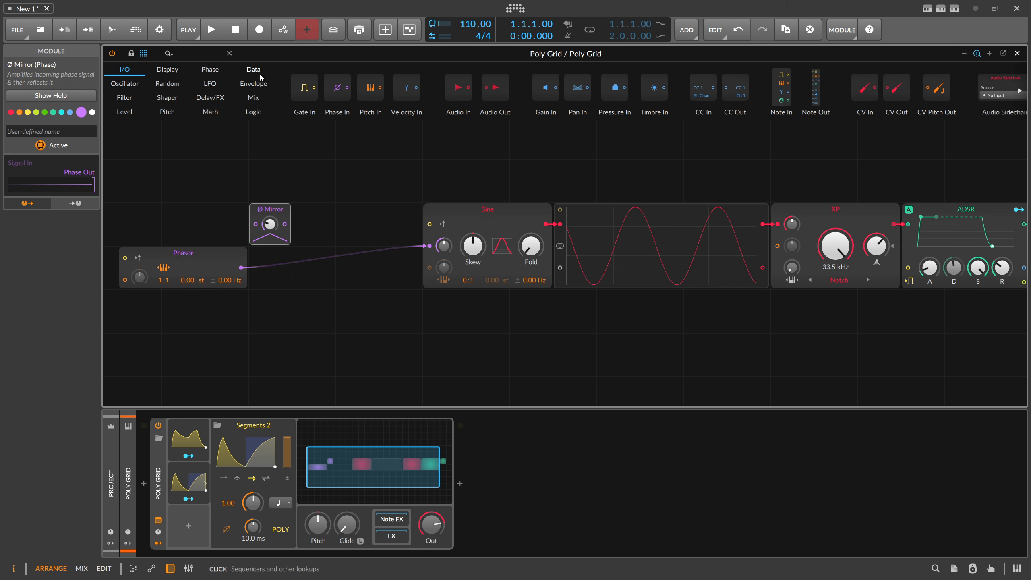
left_click(209, 69)
scroll(400, 91, "down", 1)
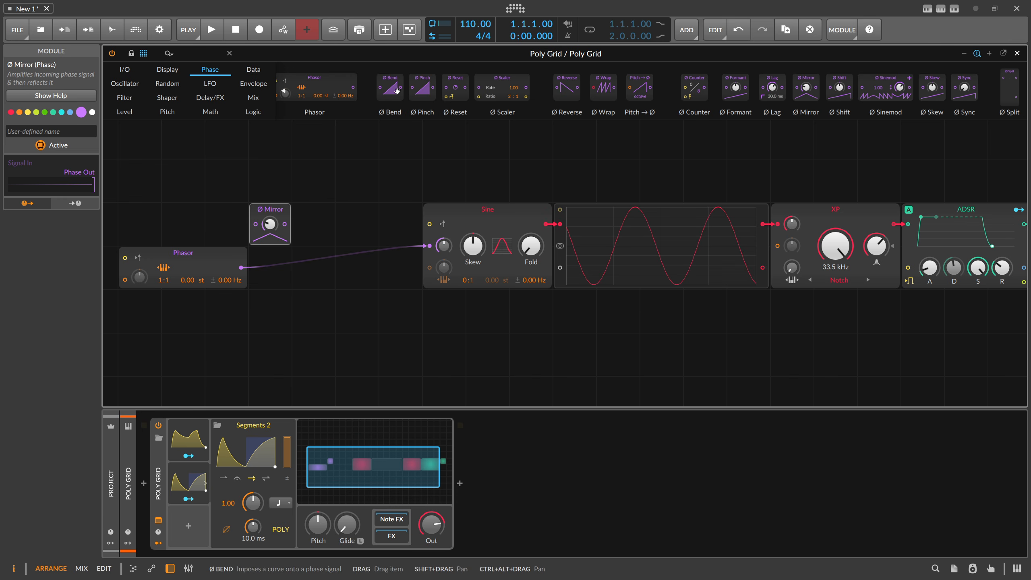
left_click_drag(325, 195, 341, 190)
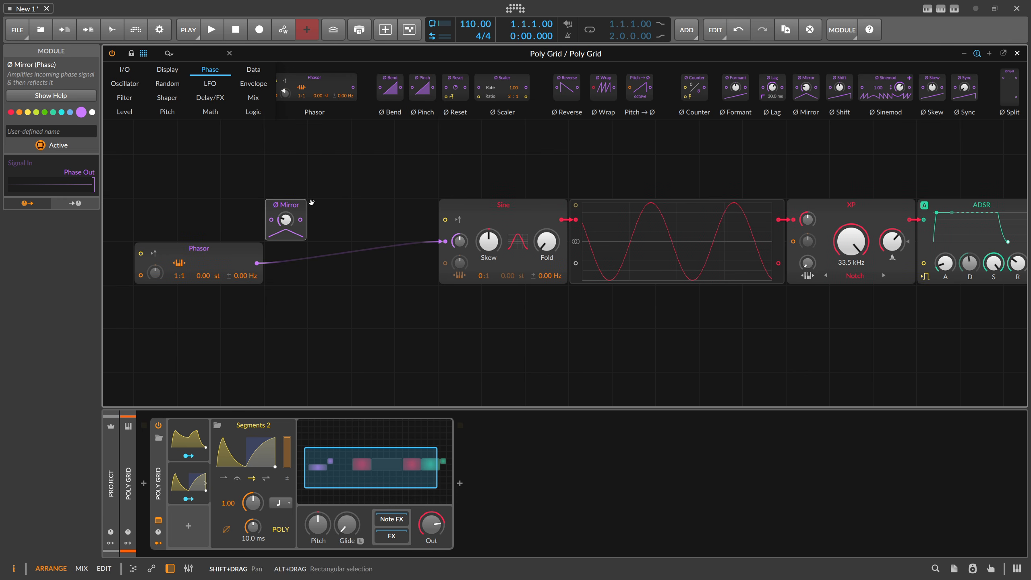
left_click_drag(256, 266, 287, 263)
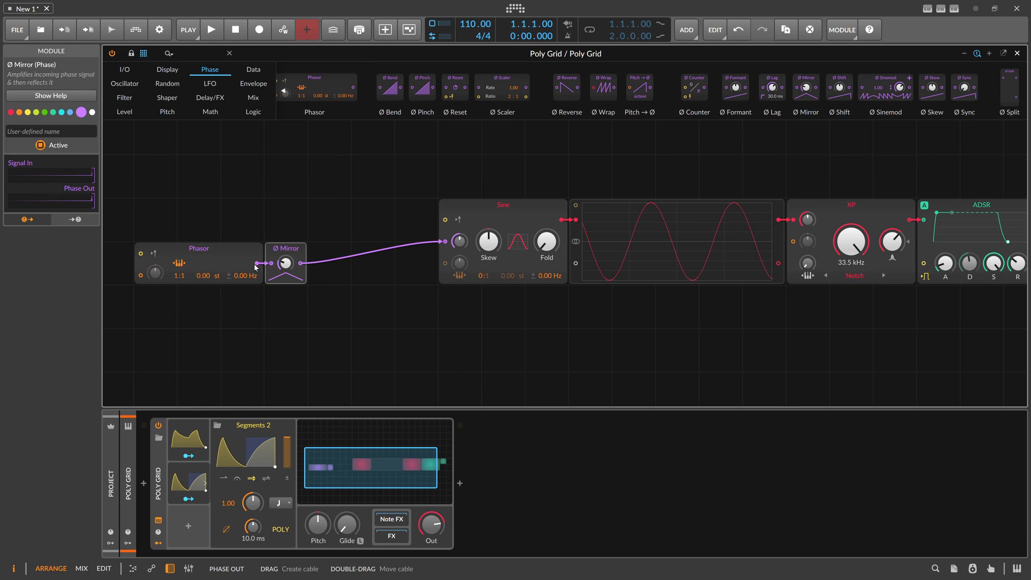
Step: Set the Ø Mirror amount to 0 st and sweep it upward to add phase reflections
left_click(287, 263, "ctrl")
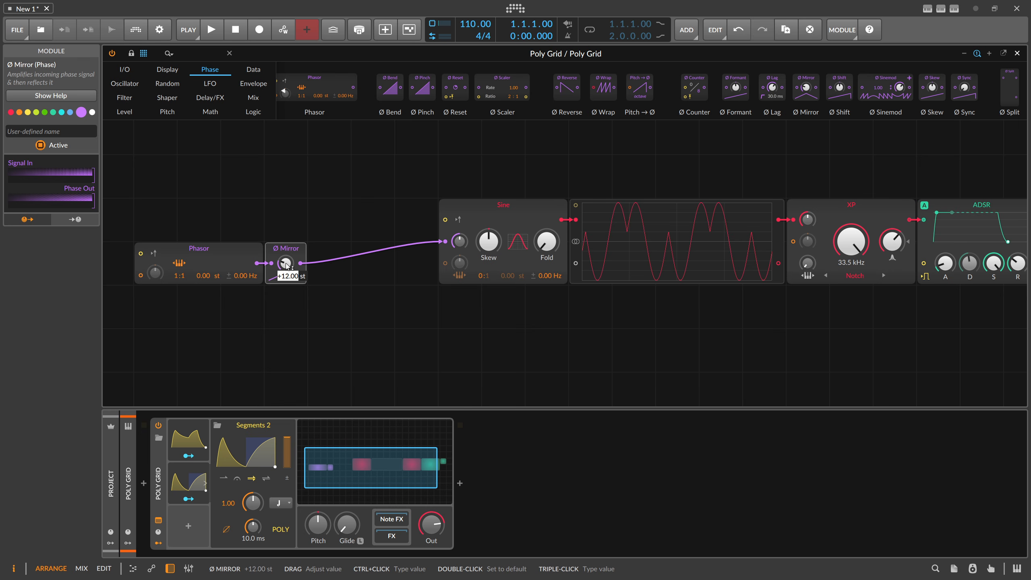
type("0")
key("Return")
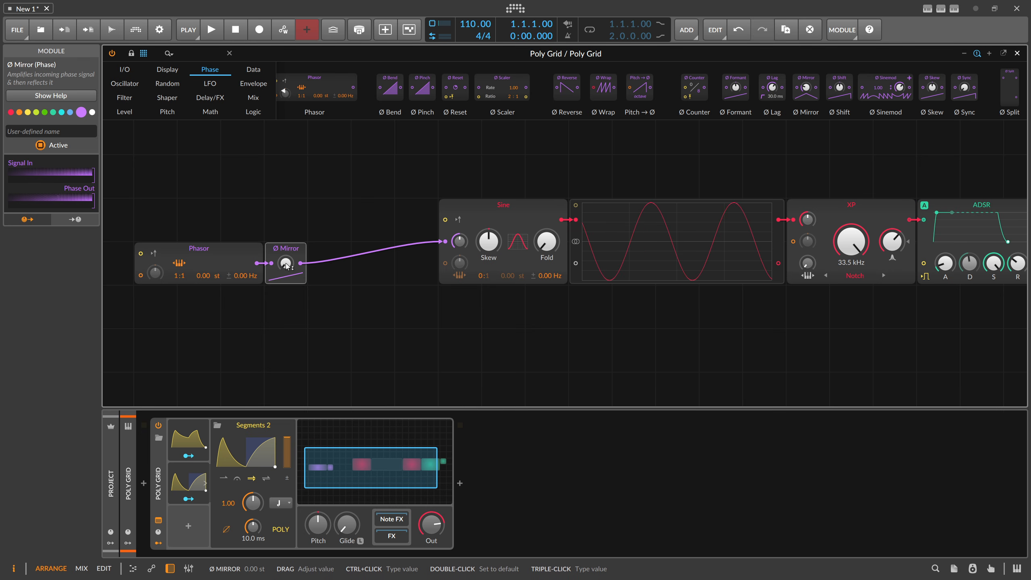
left_click_drag(286, 264, 287, 201)
Step: Enable retriggering on notes for both the Phasor and the Sine
left_click(154, 253)
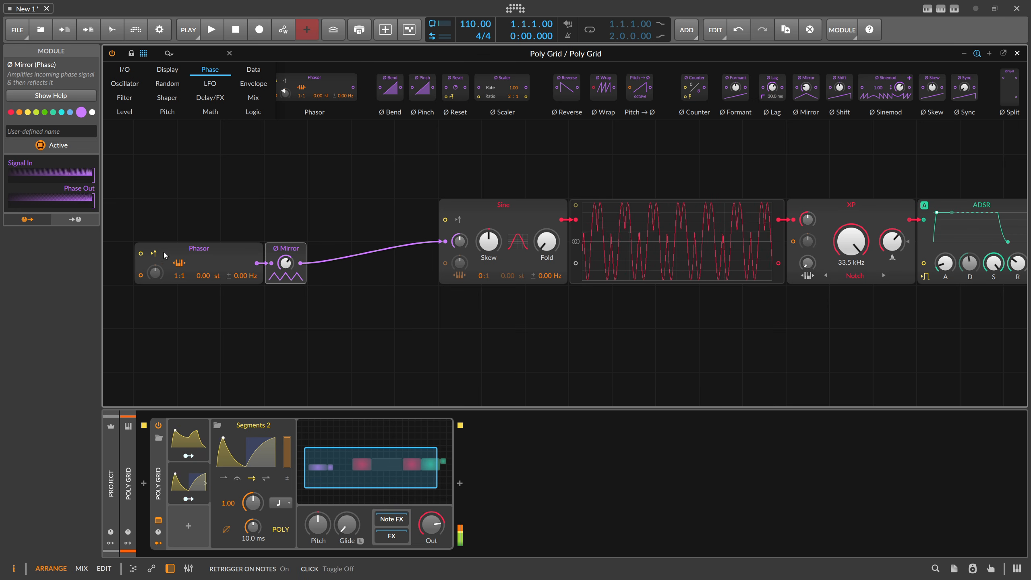
left_click(458, 221)
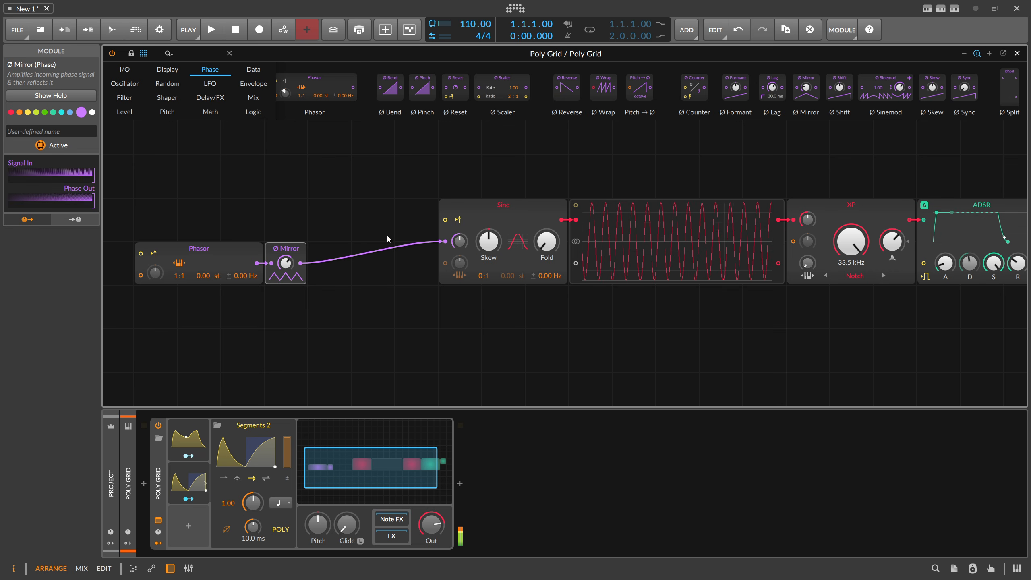
Step: Vary the Ø Mirror amount up to about 39.84 st and reset it to 12 st
left_click_drag(288, 263, 287, 281)
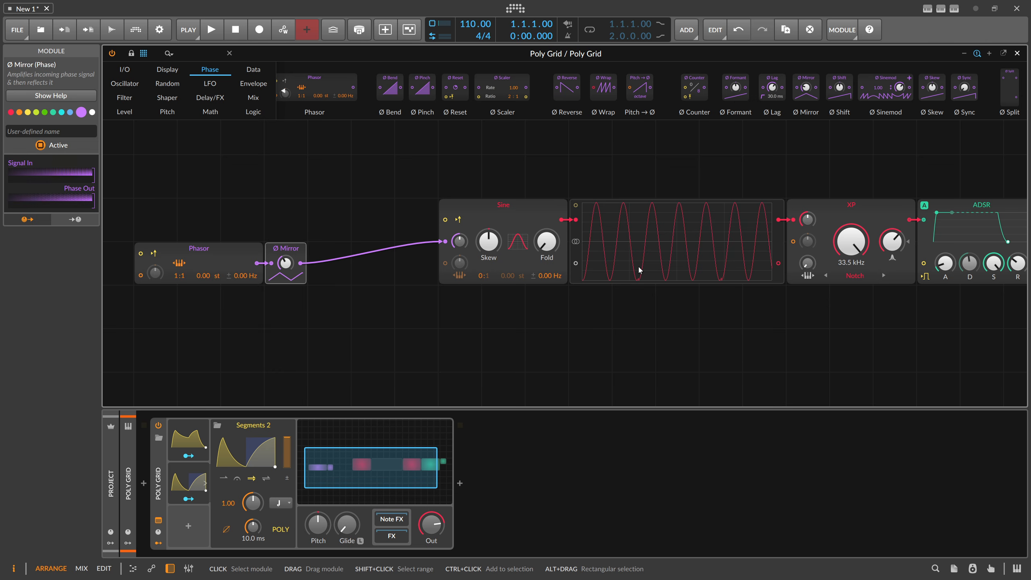
mouse_move(286, 262)
left_mouse_down()
mouse_move(286, 240)
mouse_move(286, 264)
left_mouse_up()
triple_click(286, 264)
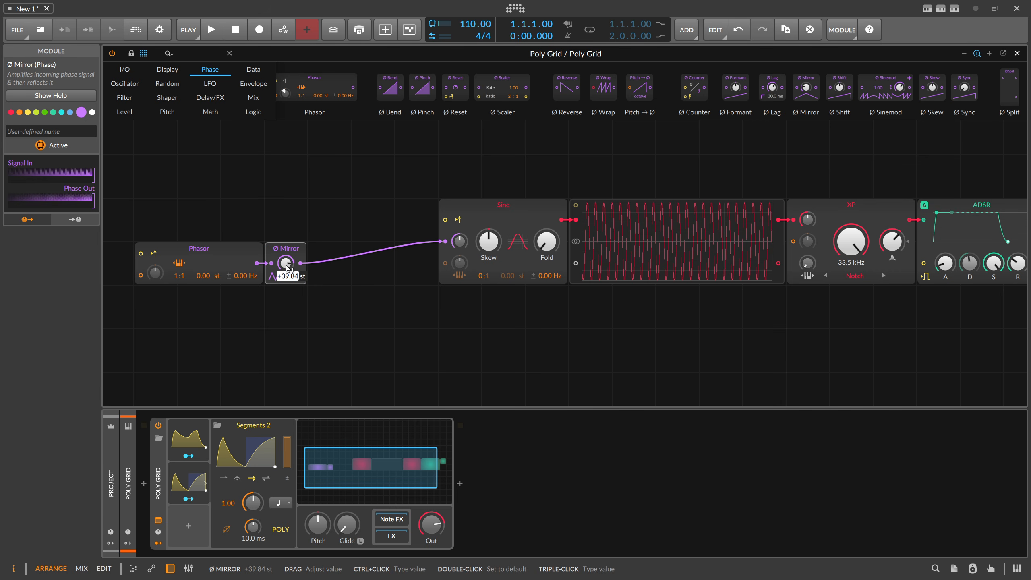
type("12 st")
key("Return")
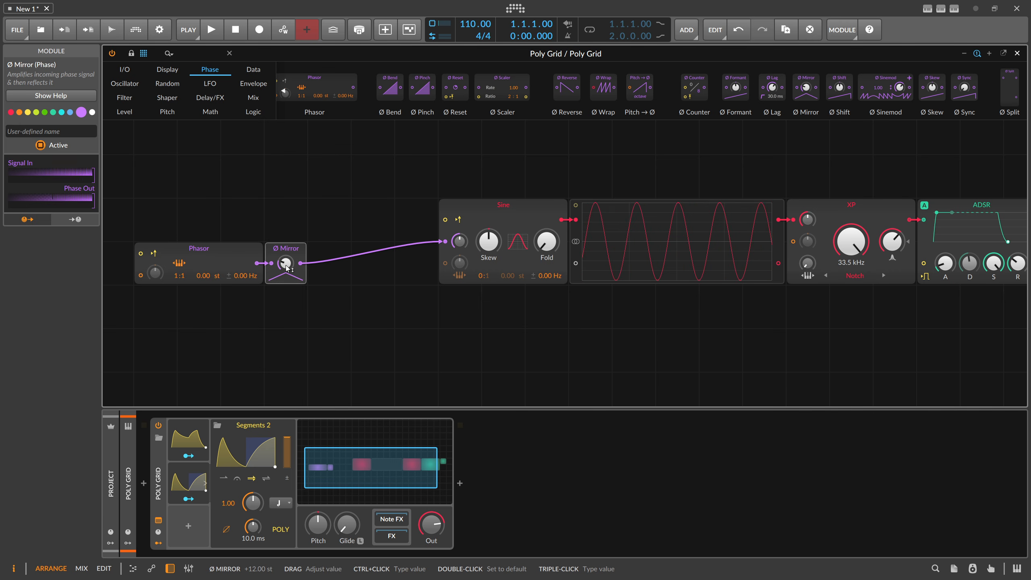
Step: Set the Ø Mirror amount to 24 st, and try lowering it fully before undoing that change
triple_click(286, 265)
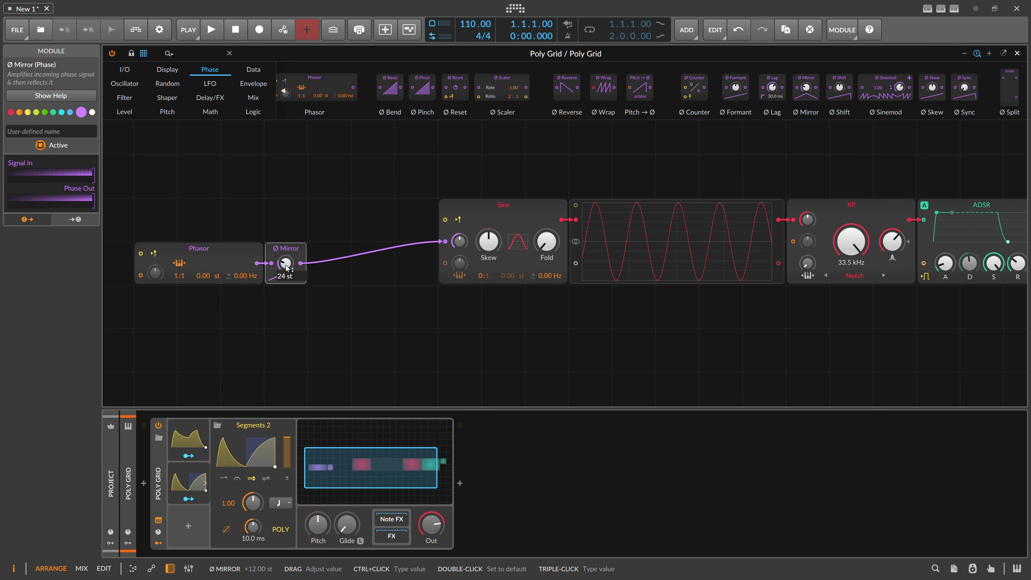
type("24 st")
key("Return")
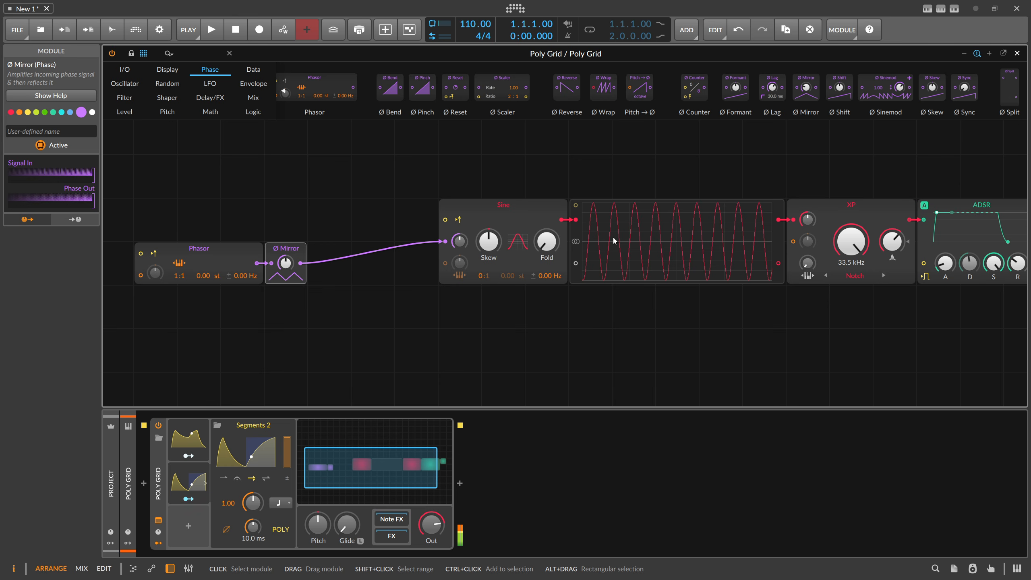
left_click_drag(286, 264, 293, 285)
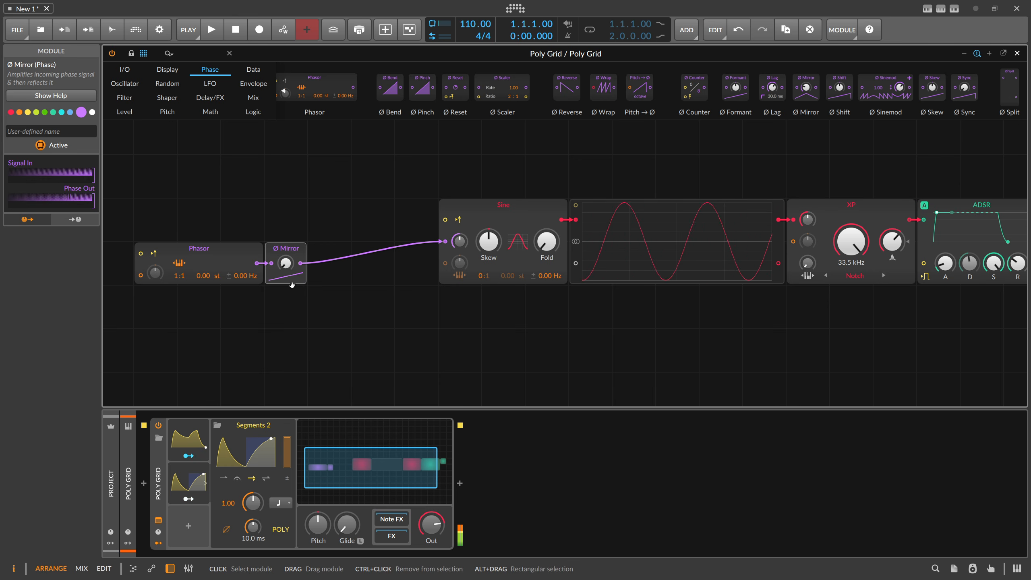
key("ctrl+z")
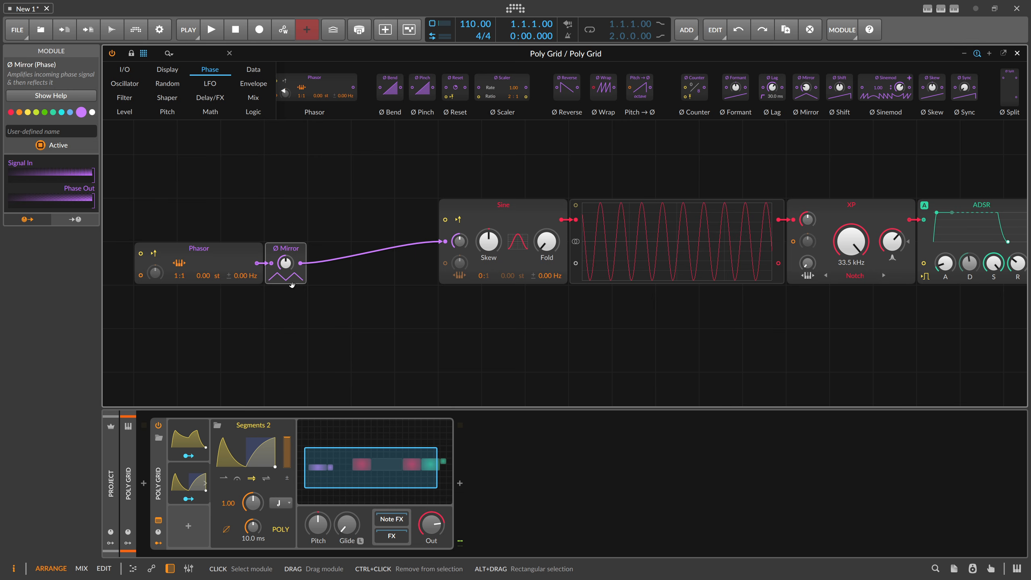
Step: Move the Sine next to the Ø Mirror and insert a Multiply module between the Sine and the oscilloscope
left_click_drag(484, 208, 397, 207)
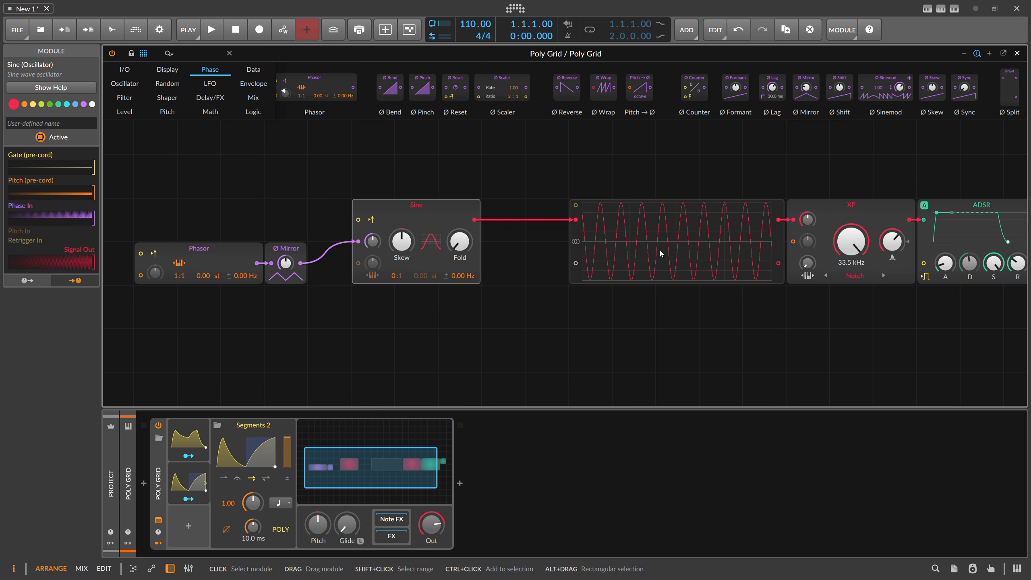
left_click(158, 54)
type("mult")
left_click_drag(130, 88, 513, 230)
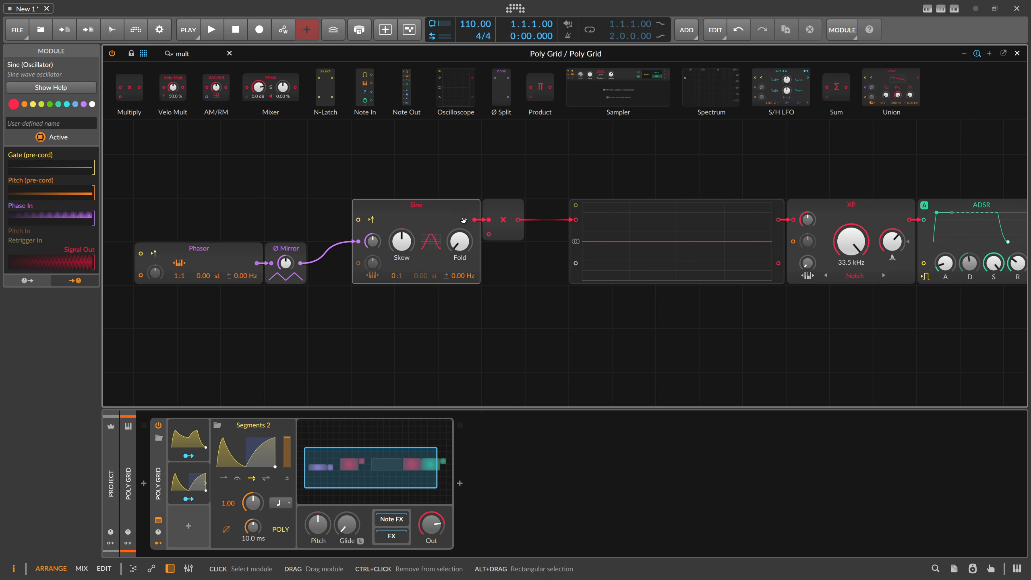
Step: Briefly view the Phasor's phase output on the oscilloscope's second input, and remove that cable again
left_click_drag(257, 263, 575, 263)
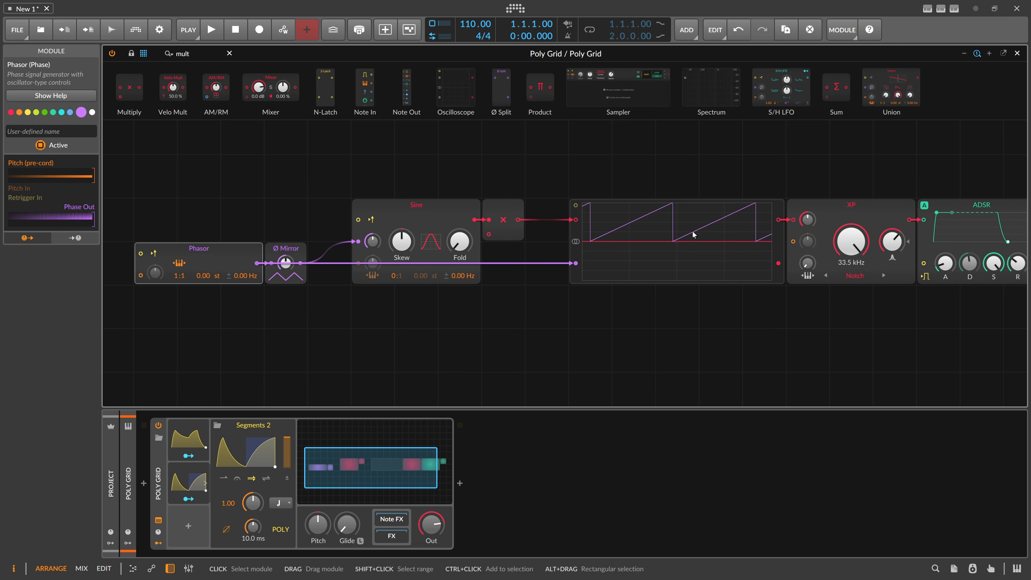
double_click(576, 264)
left_click(504, 224)
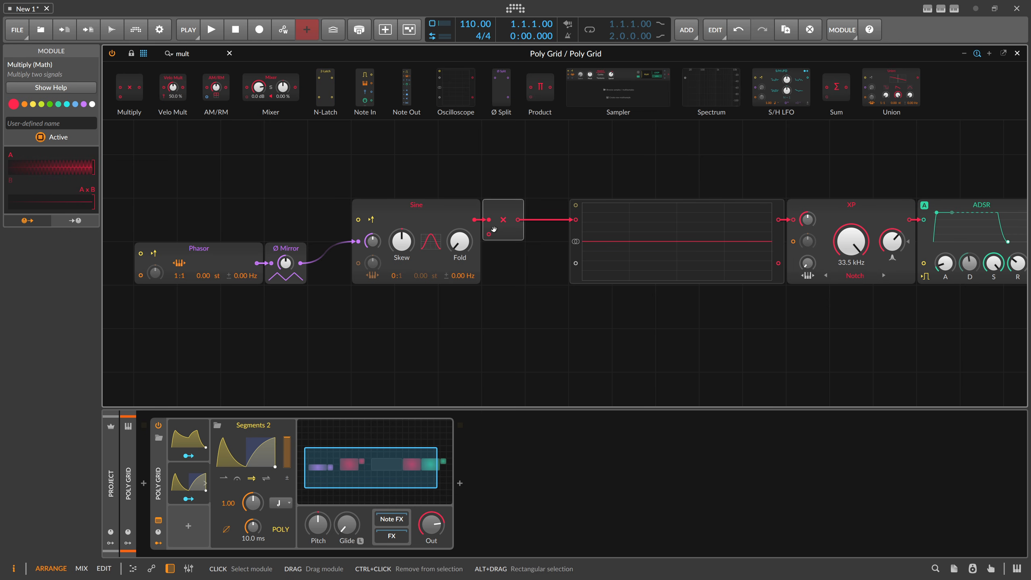
Step: Add a Constant feeding the Multiply's second input, and try the values 0 and 1
left_click_drag(201, 55, 489, 234)
type("cons")
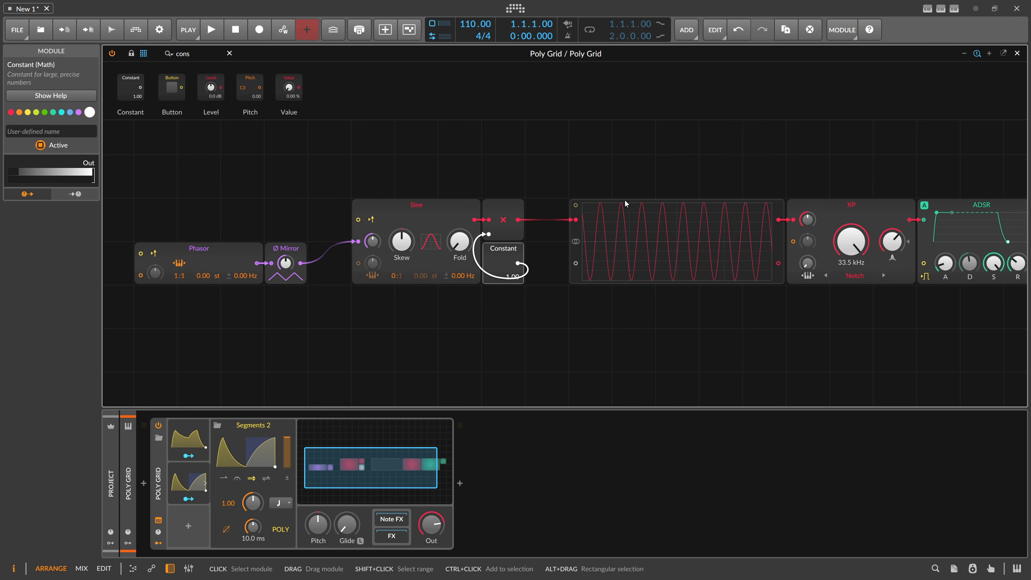
left_click_drag(512, 276, 515, 278)
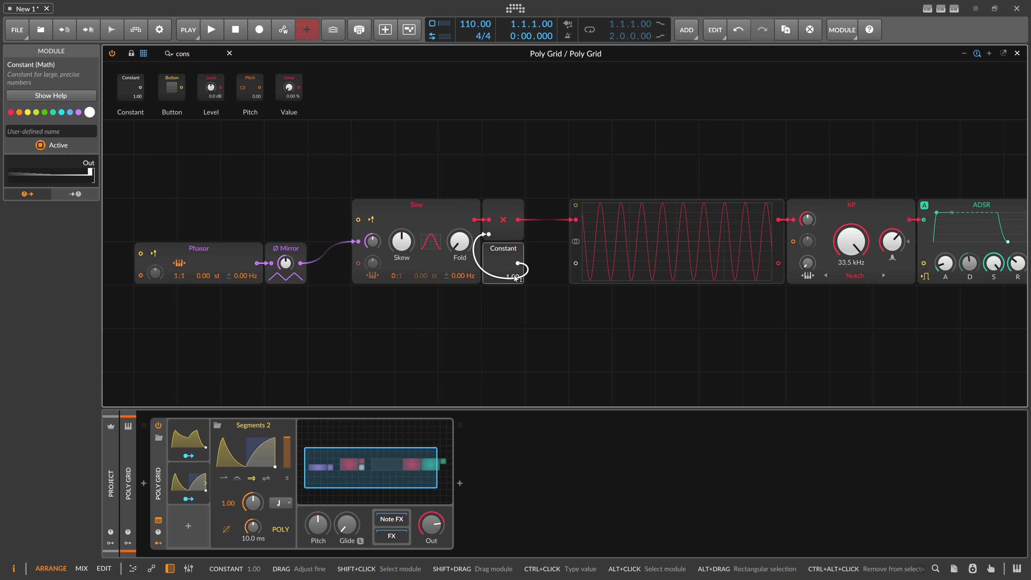
double_click(513, 277)
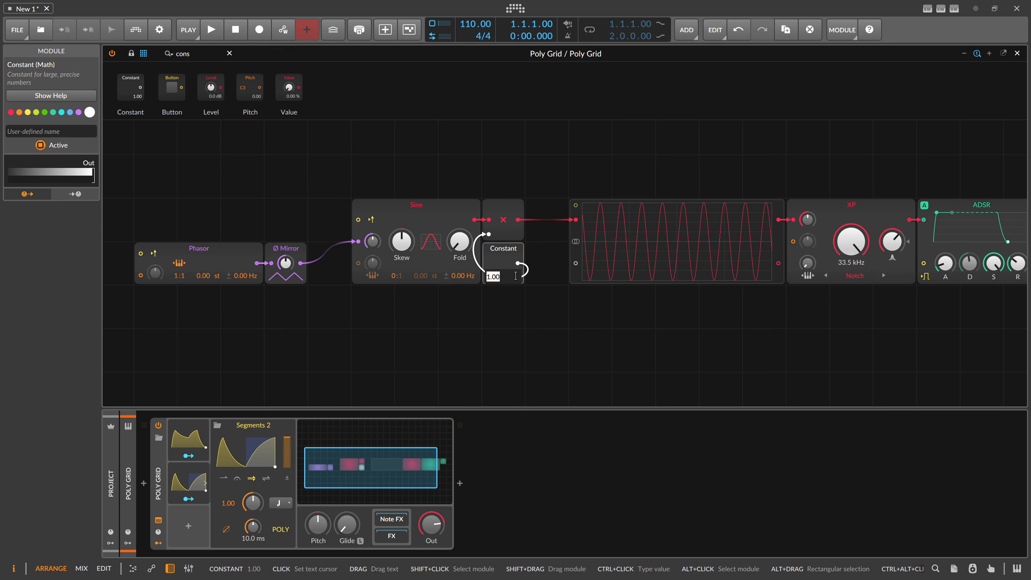
type("0")
key("Return")
type("1")
key("Return")
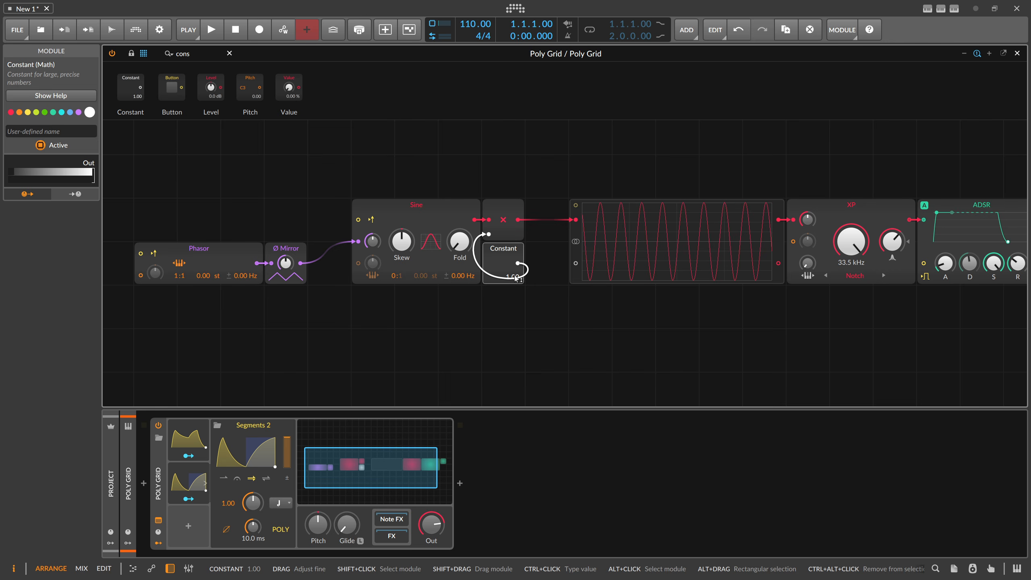
Step: Compare the Phasor with the multiplied Sine on the oscilloscope, disconnect it again, and delete the Constant
left_click(241, 253)
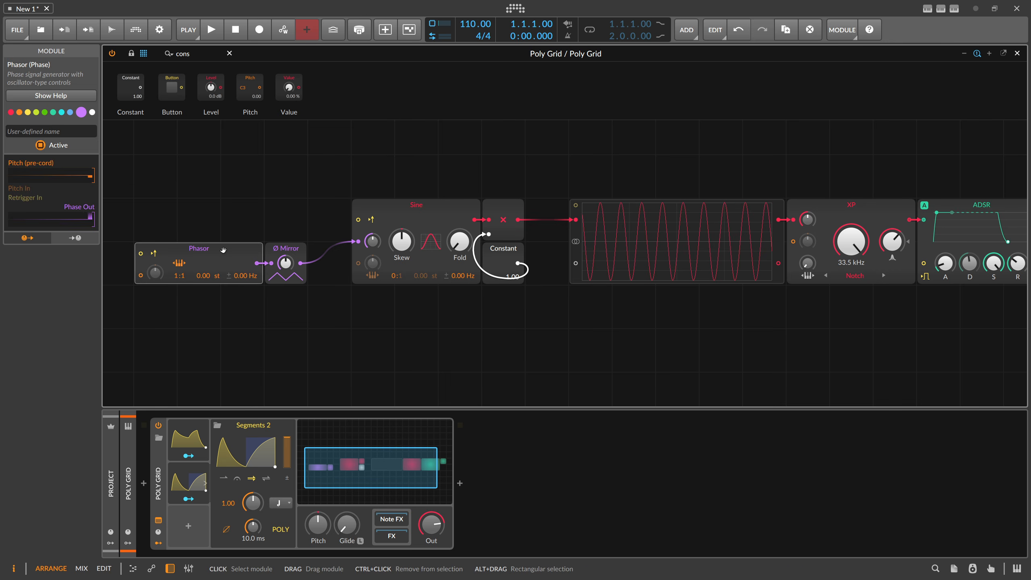
left_click_drag(256, 263, 577, 261)
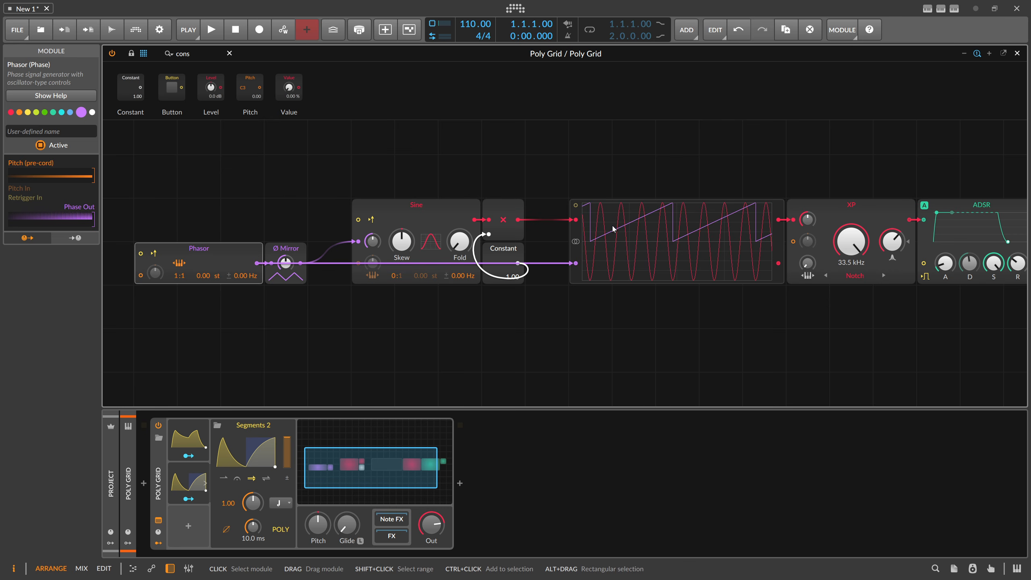
double_click(577, 264)
left_click(509, 250)
key("Delete")
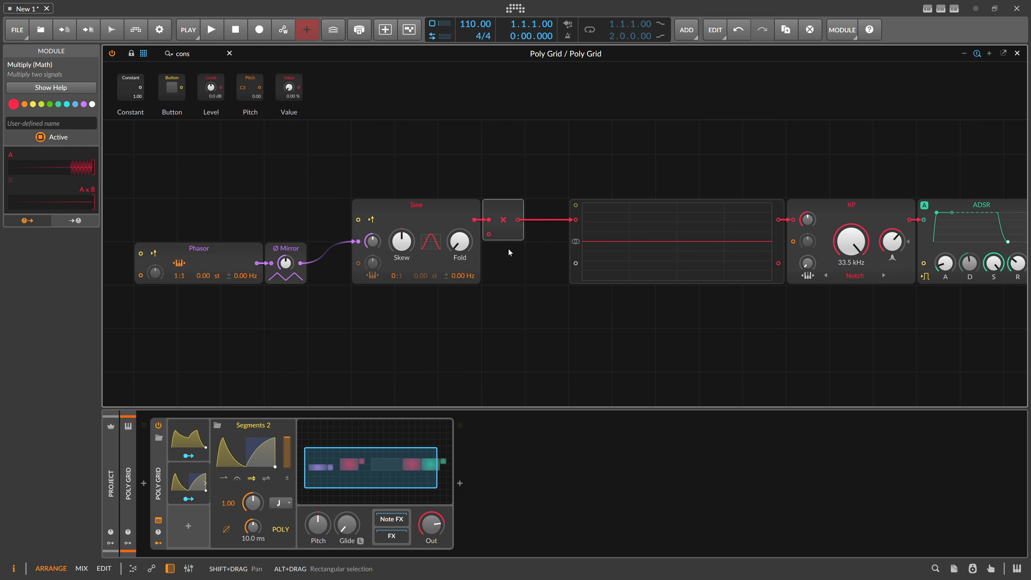
Step: Connect the Phasor's phase output to the Multiply's second input and raise the Ø Mirror amount for more reflections
left_click_drag(256, 264, 488, 234)
left_click_drag(285, 263, 286, 220)
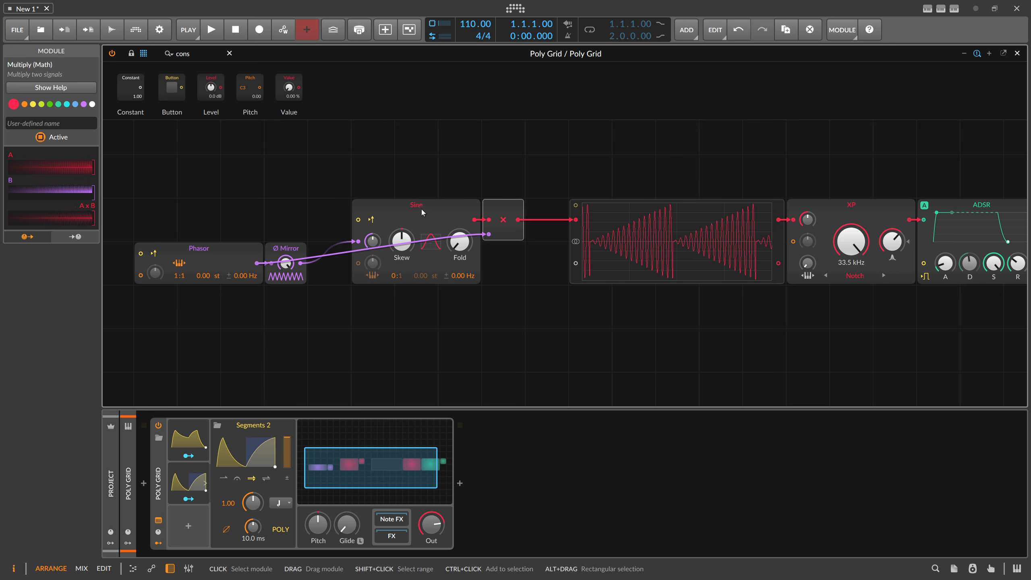
mouse_move(286, 262)
left_mouse_down()
mouse_move(286, 284)
mouse_move(288, 266)
left_mouse_up()
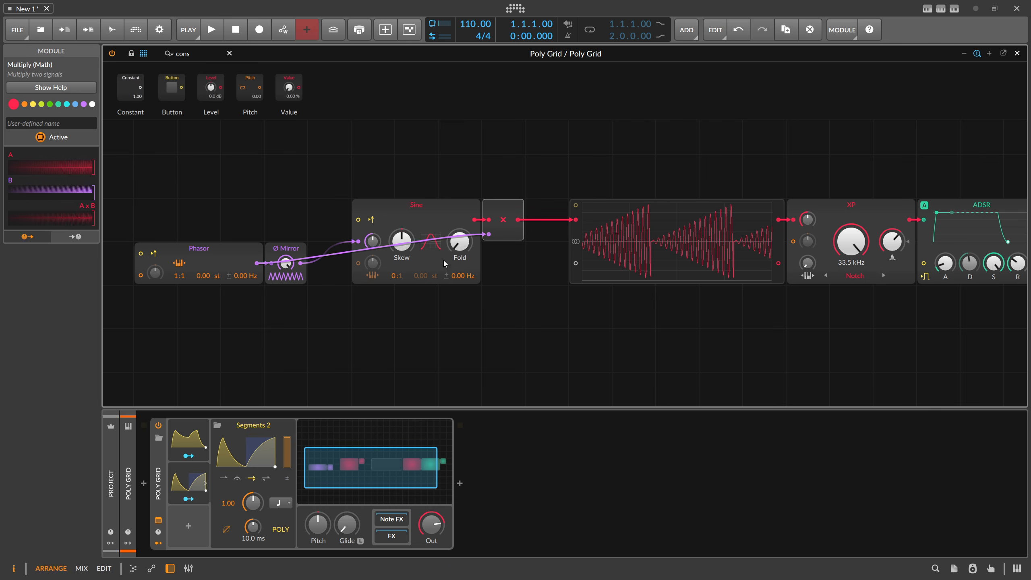
Step: Insert a Ø Reverse between the Phasor and the Multiply's second input, and vary the Ø Mirror amount to fewer reflections
left_click(180, 54)
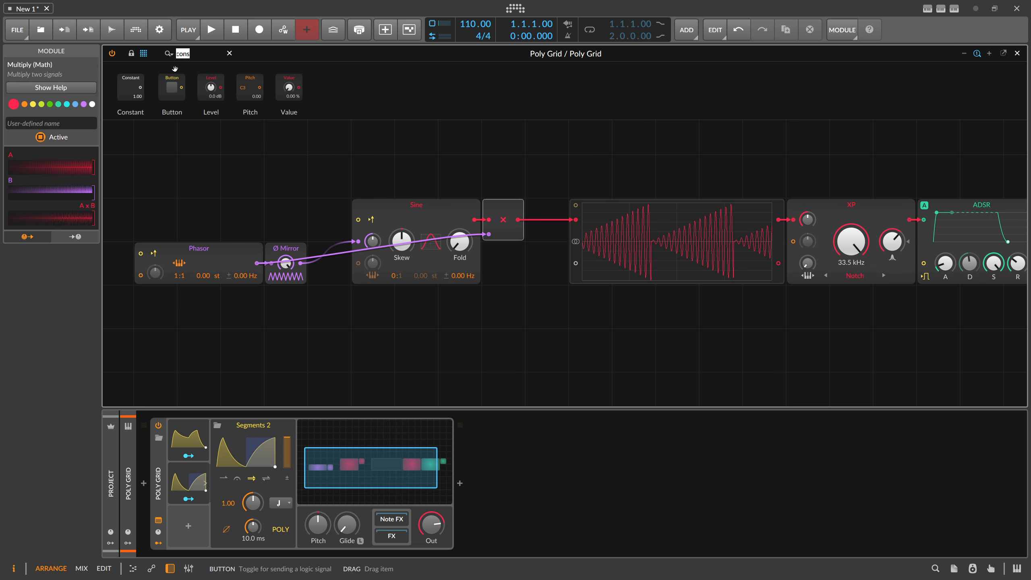
type("´")
left_click(229, 54)
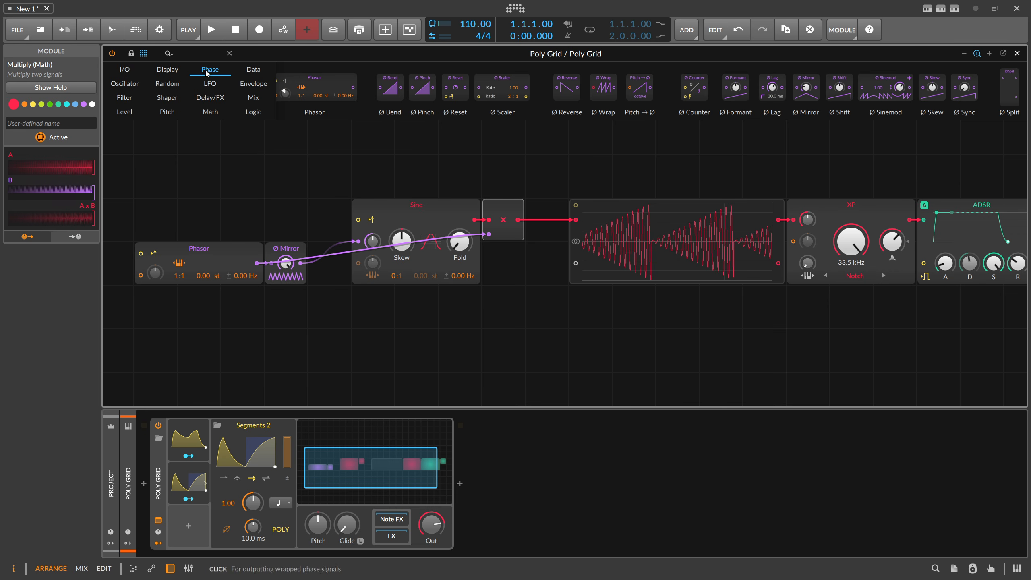
scroll(642, 97, "up", 1)
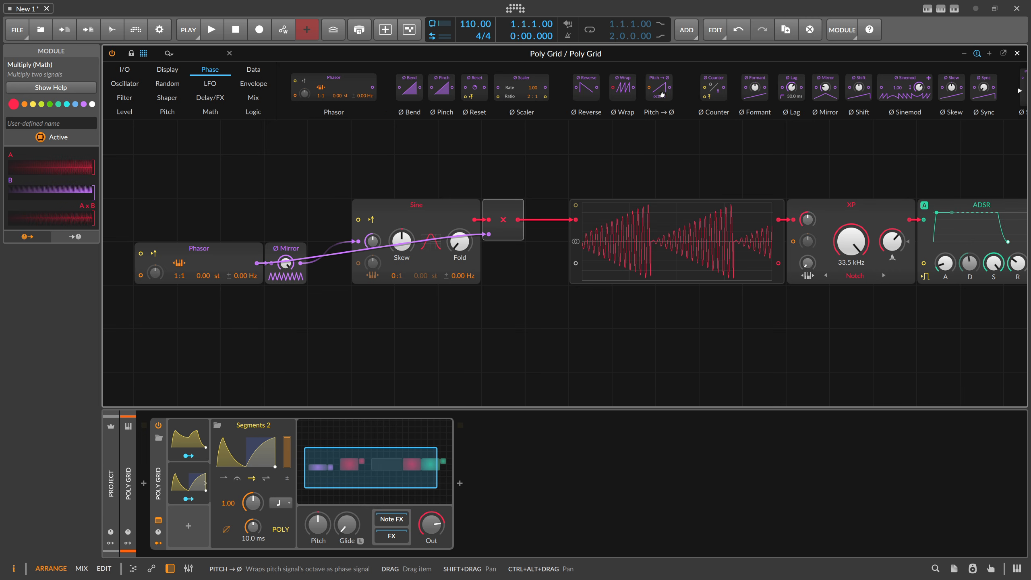
scroll(694, 94, "down", 1)
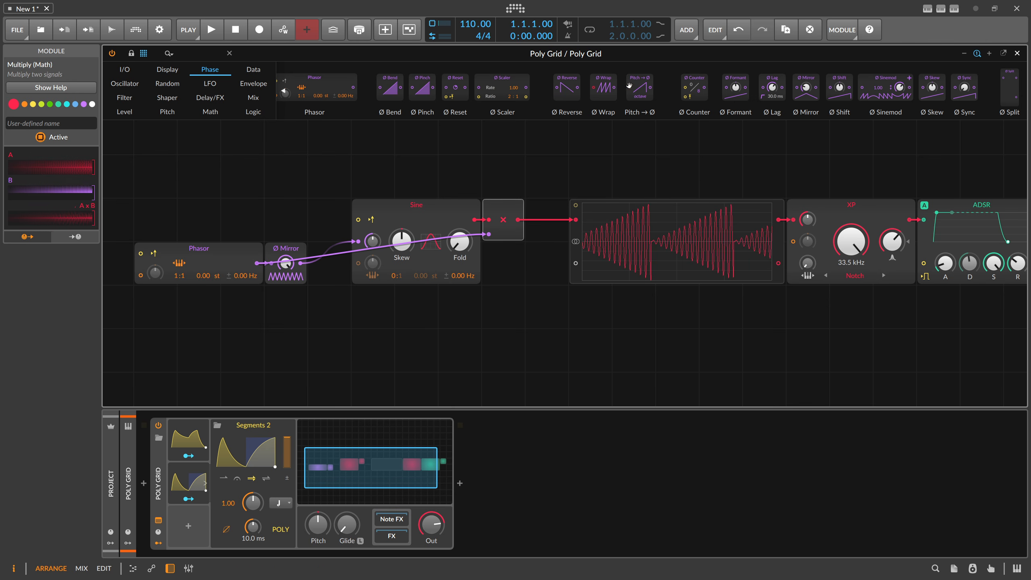
left_click_drag(578, 86, 489, 234)
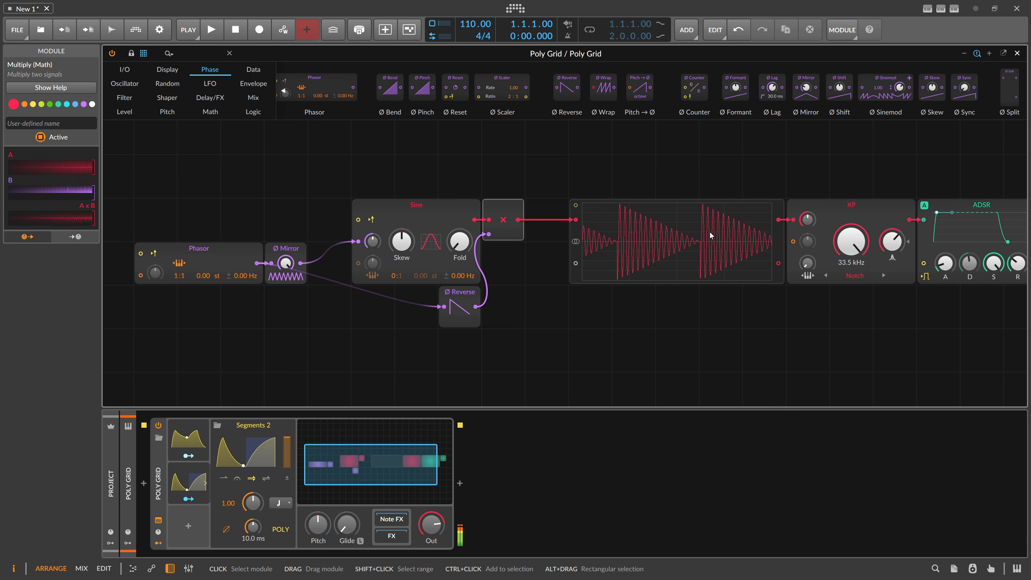
left_click_drag(286, 263, 286, 254)
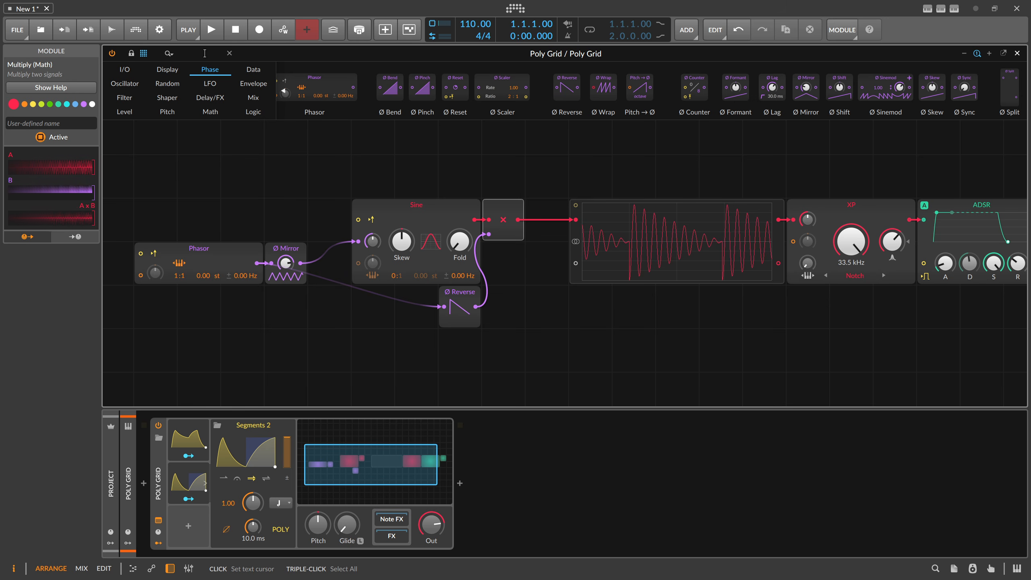
Step: Add a second Sine, connect it to the oscilloscope's second input, and place it below the first Sine
type("sin")
key("Return")
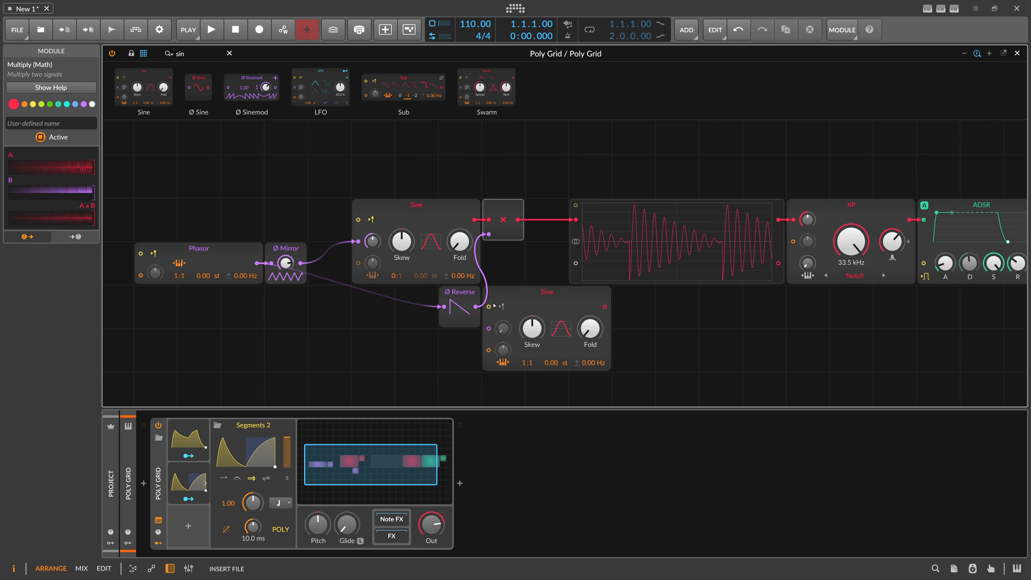
left_click_drag(604, 307, 576, 263)
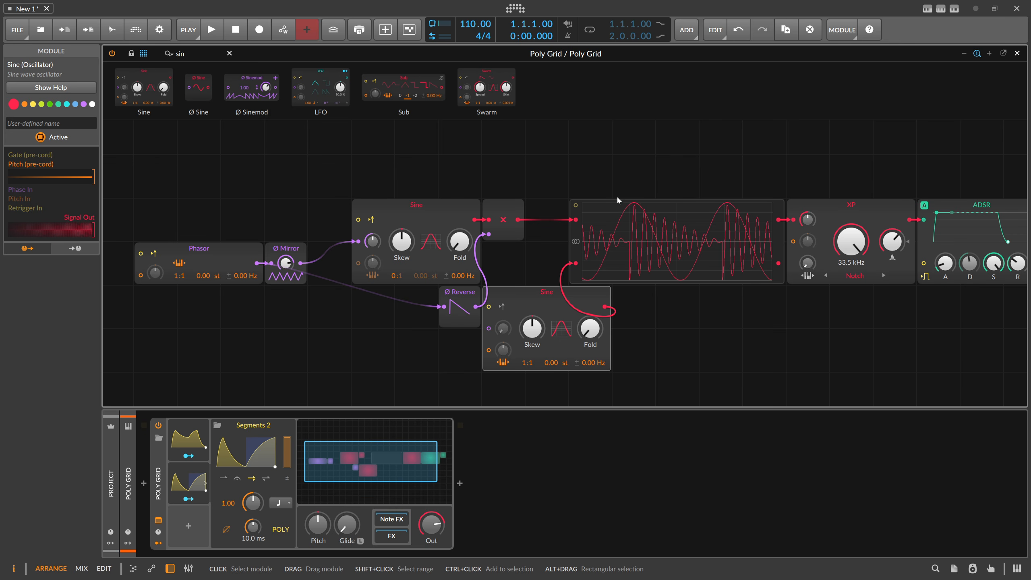
left_click_drag(534, 303, 404, 346)
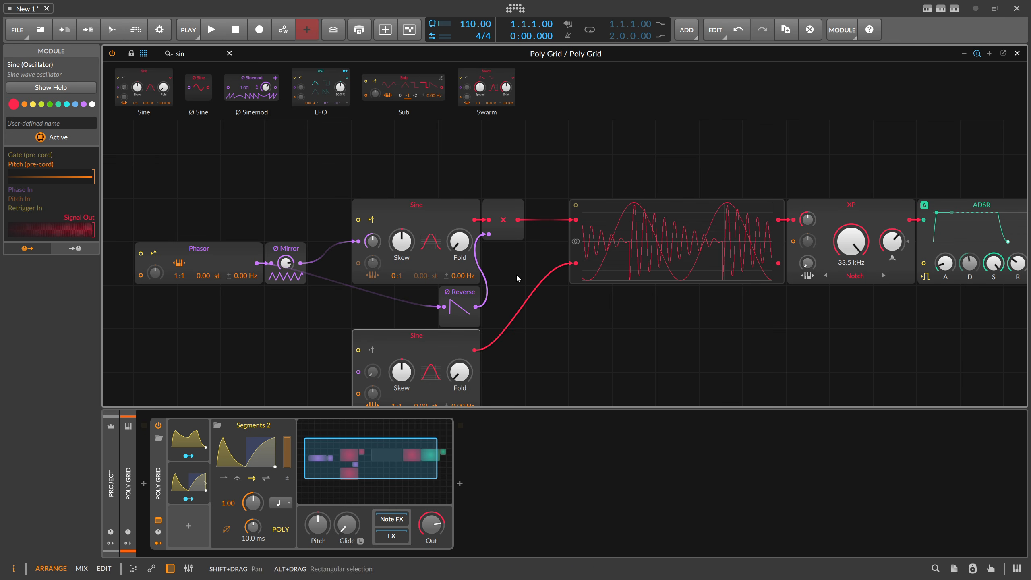
Step: Insert a Mixer between the Multiply and the oscilloscope, and route the second Sine into its second channel
type("mix")
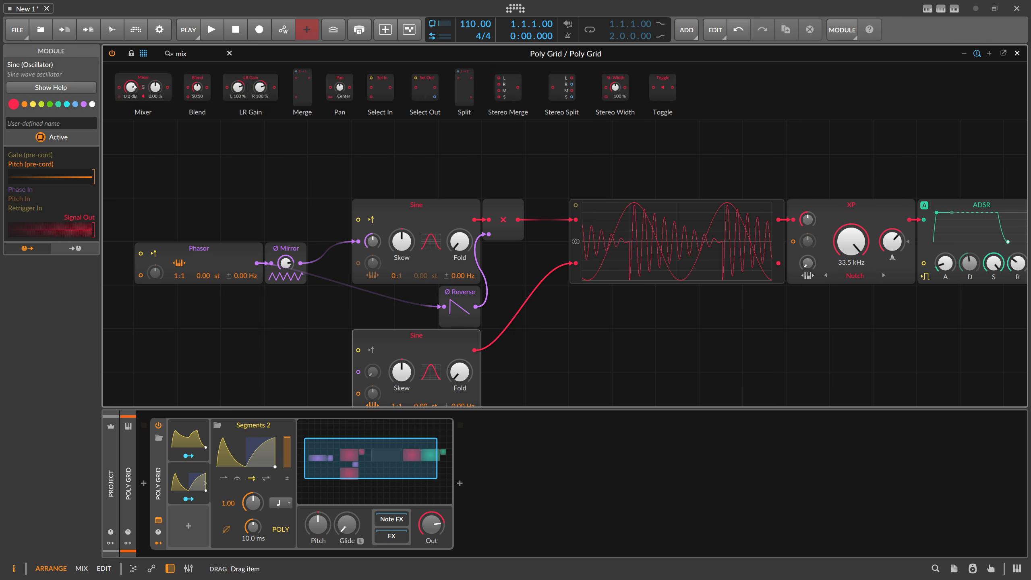
left_click_drag(143, 86, 544, 219)
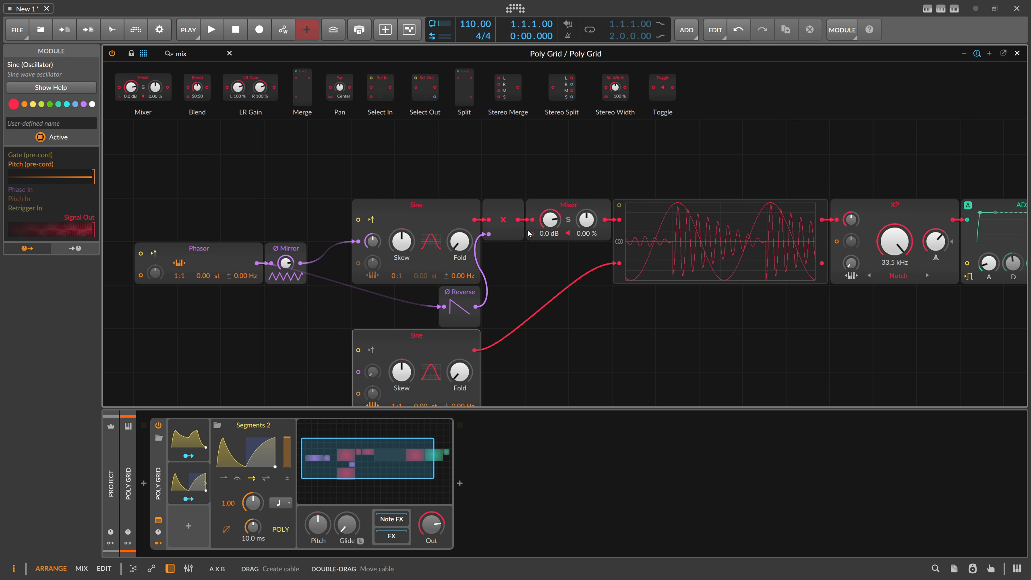
left_click_drag(486, 345, 533, 263)
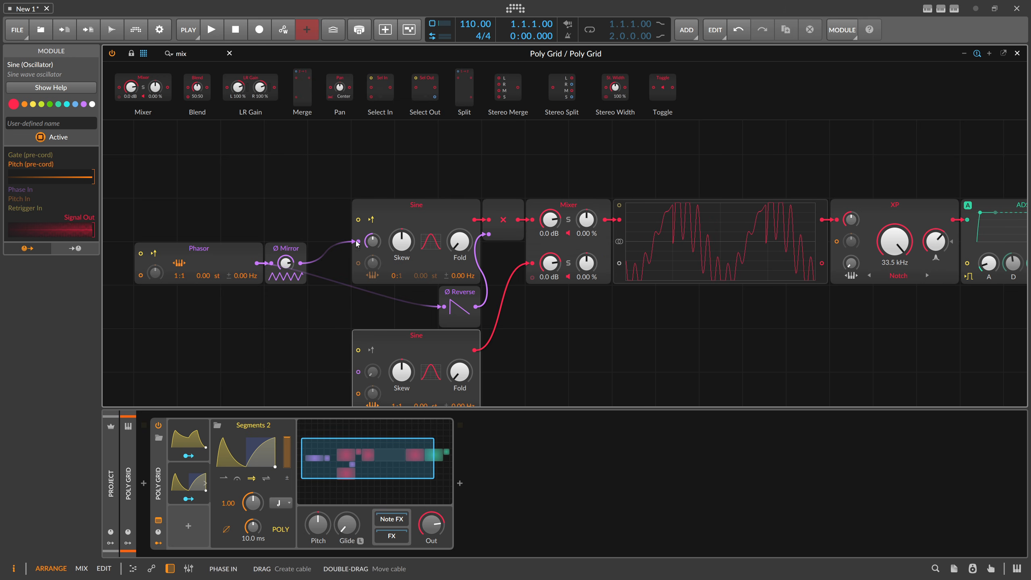
Step: Balance the Mixer with channel 1 at -8.6 dB and channel 2 at -1.1 dB, and set Ø Mirror to 30.72 st
left_click_drag(550, 263, 550, 283)
left_click_drag(550, 219, 557, 250)
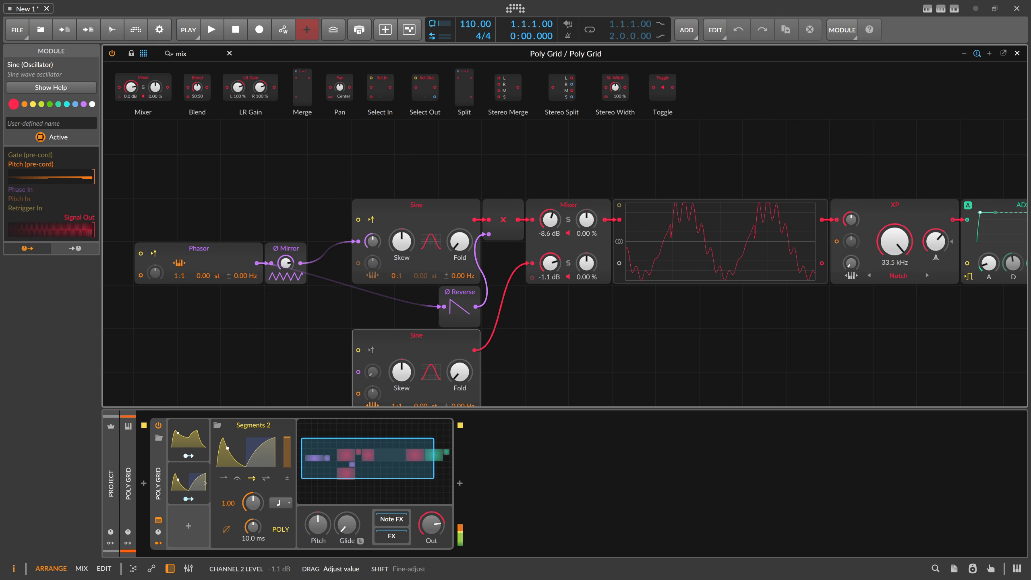
left_click_drag(286, 263, 286, 248)
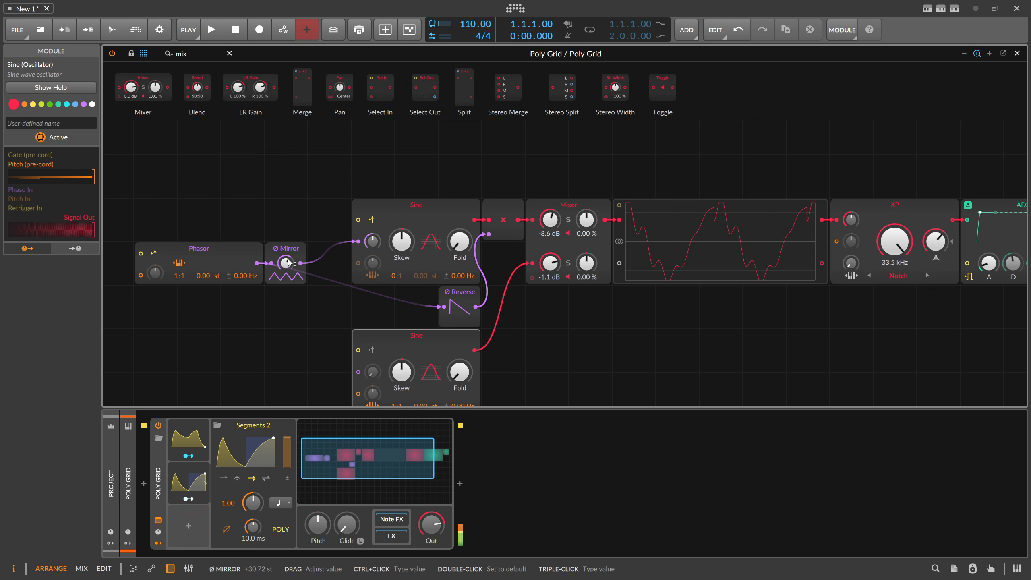
Step: Delete the Mixer and move the unconnected second Sine beside the Ø Reverse
left_click(569, 207)
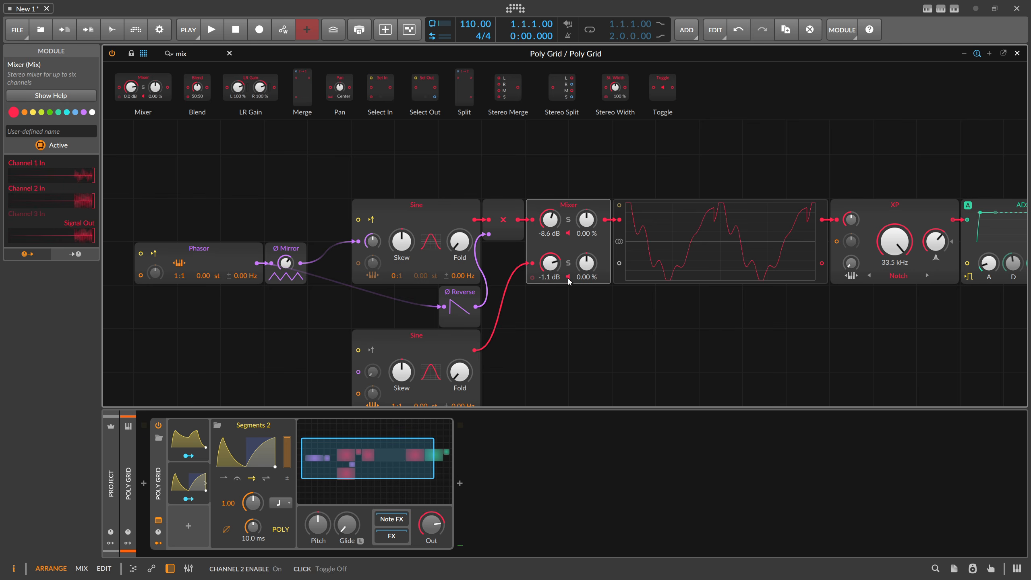
key("Delete")
left_click_drag(426, 339, 556, 295)
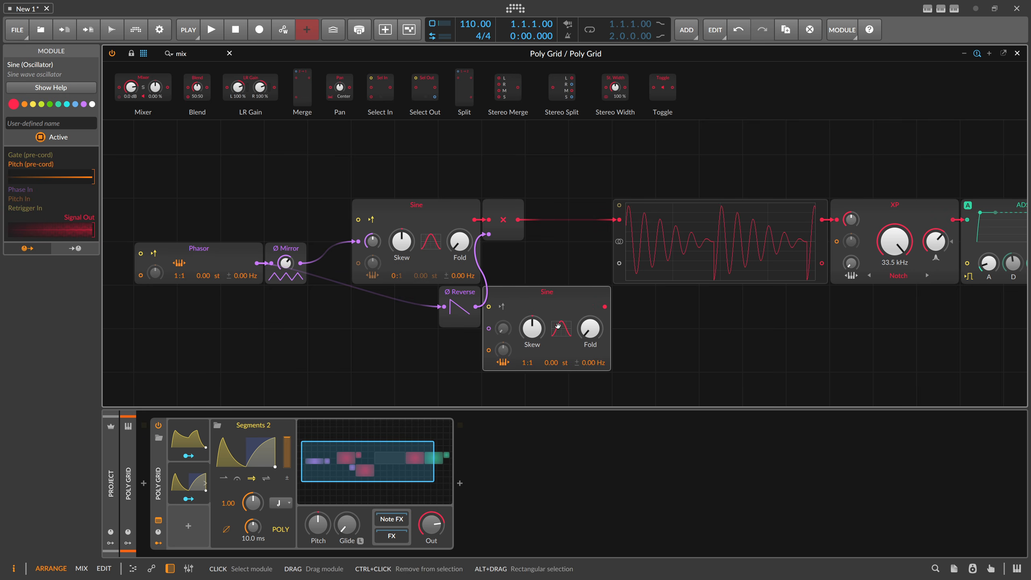
Step: Gather the Phasor, Ø Mirror, first Sine, Multiply and Ø Reverse into a compact cluster well ahead of the oscilloscope
left_click_drag(314, 226, 415, 186)
left_click_drag(311, 153, 470, 283)
left_click_drag(512, 271, 371, 170)
left_click_drag(386, 164, 212, 164)
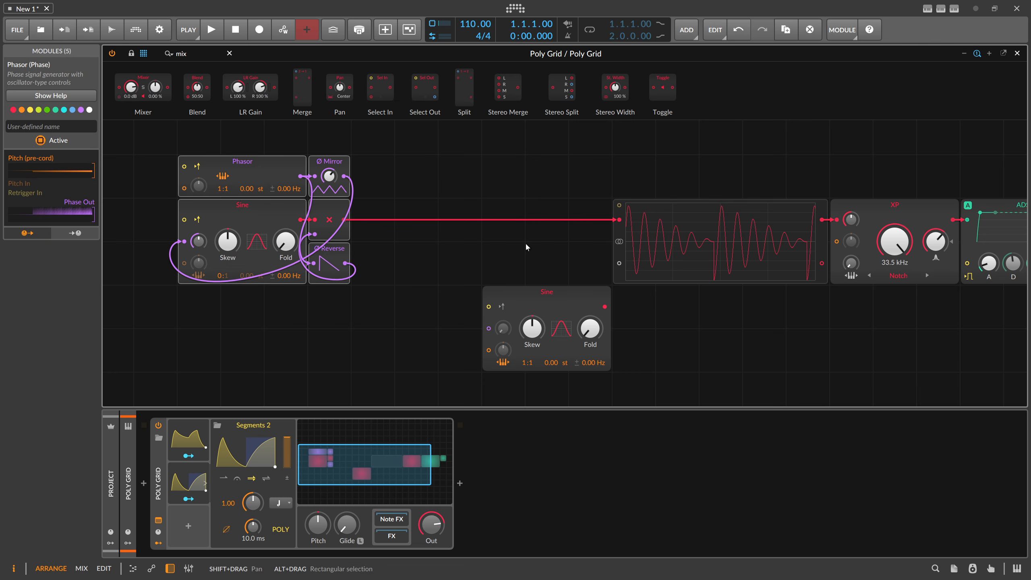
Step: Replace the Multiply with the second Sine as the oscilloscope's source, and route the Multiply into that Sine's phase input
left_click_drag(618, 220, 584, 253)
left_click_drag(549, 290, 617, 220)
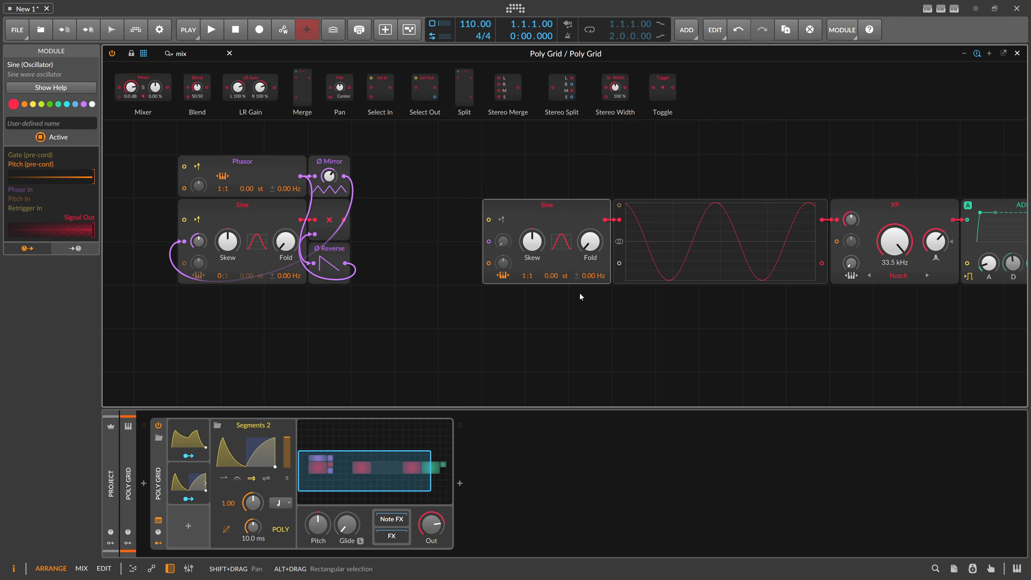
left_click_drag(344, 220, 502, 241)
Step: Raise the Ø Mirror amount and fine-tune the second Sine's phase modulation amount
left_click_drag(329, 175, 329, 167)
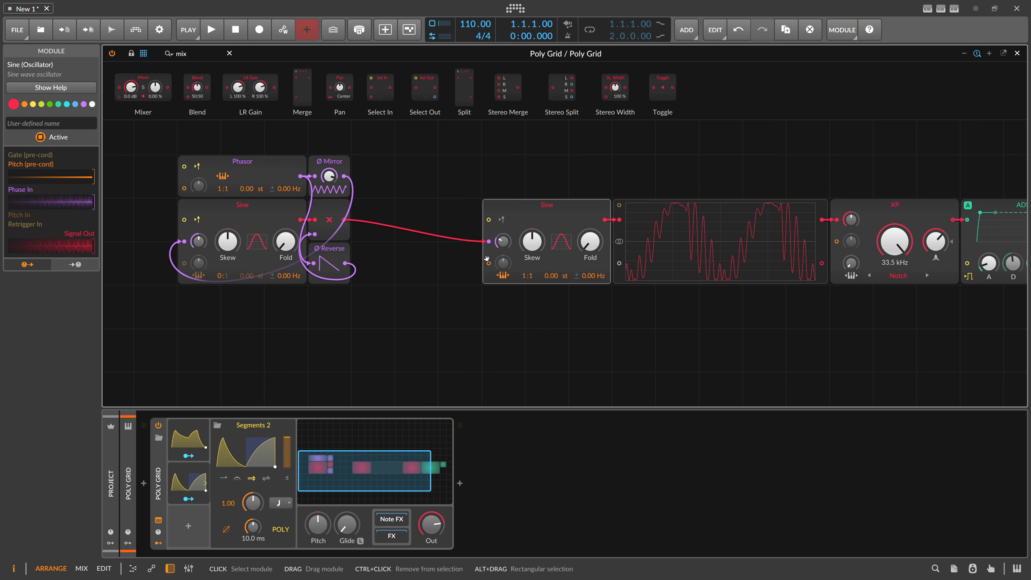
left_click_drag(507, 245, 504, 249)
Step: Clear the module search to show the Phase modules, and undo the accidental deletion of the second Sine
left_click_drag(392, 133, 374, 146)
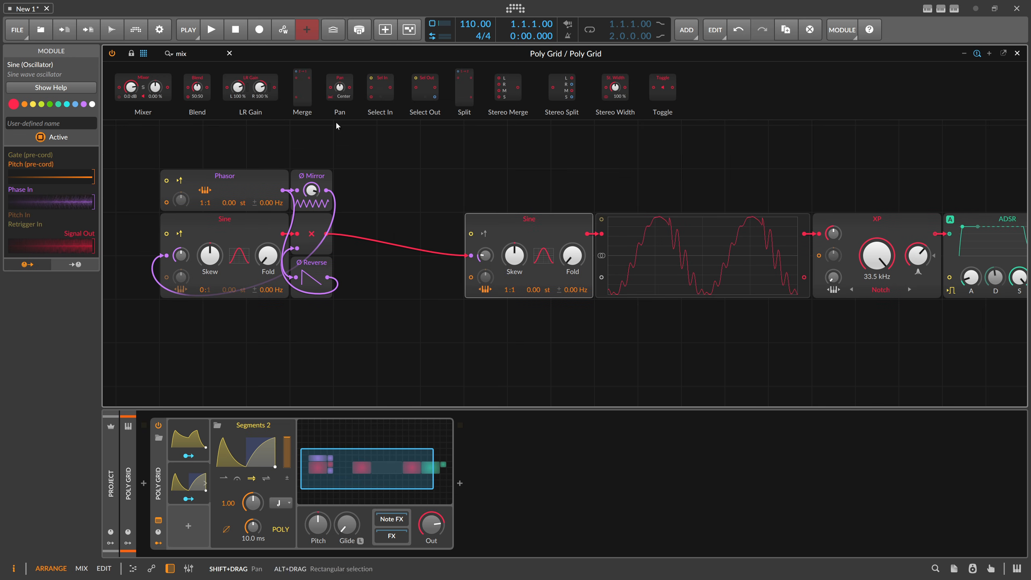
left_click(229, 53)
key("Delete")
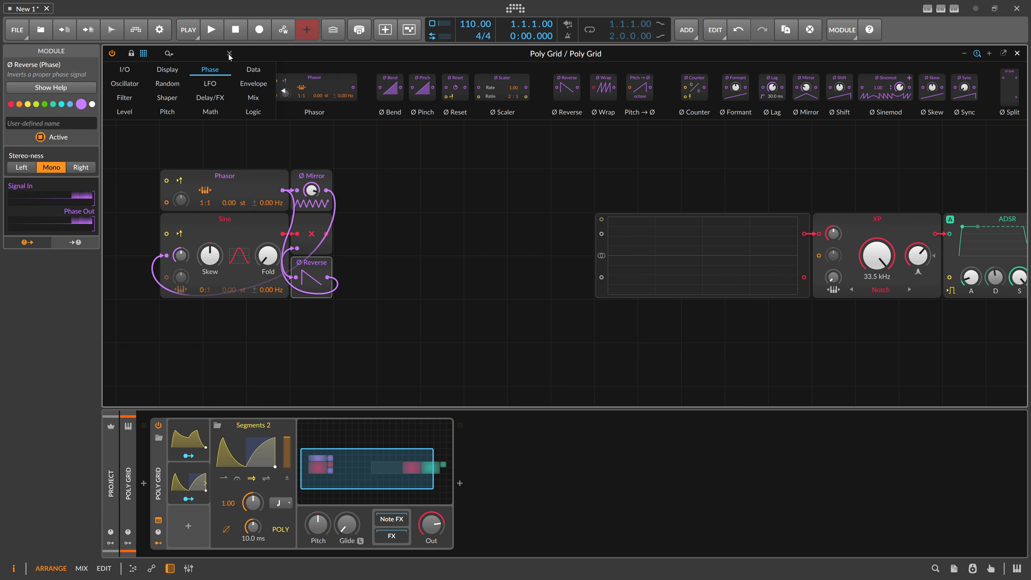
key("ctrl+z")
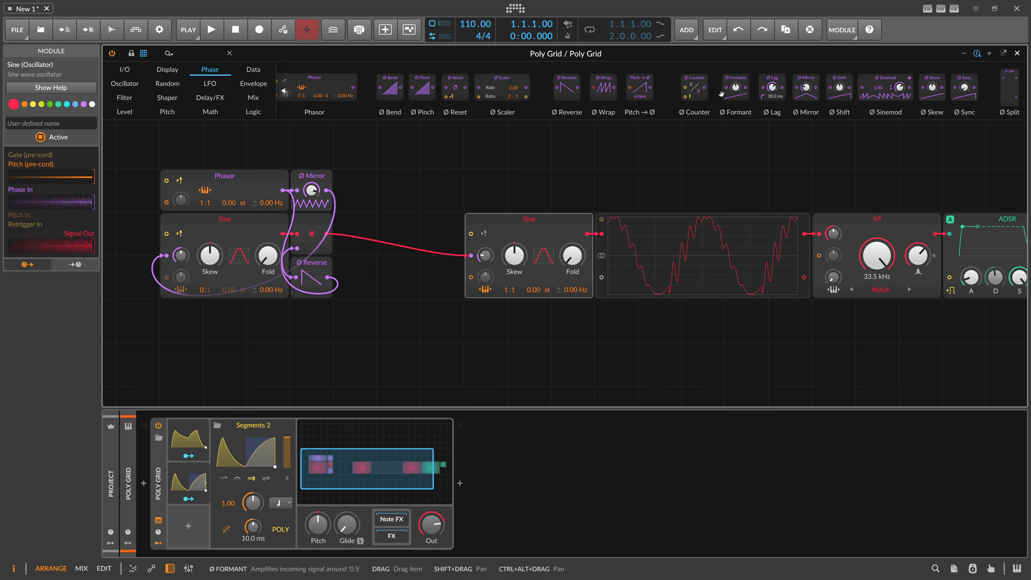
Step: Insert a Ø Formant after the Ø Mirror in the first Sine's phase chain and set it to +16.00 st
left_click_drag(748, 93, 354, 191)
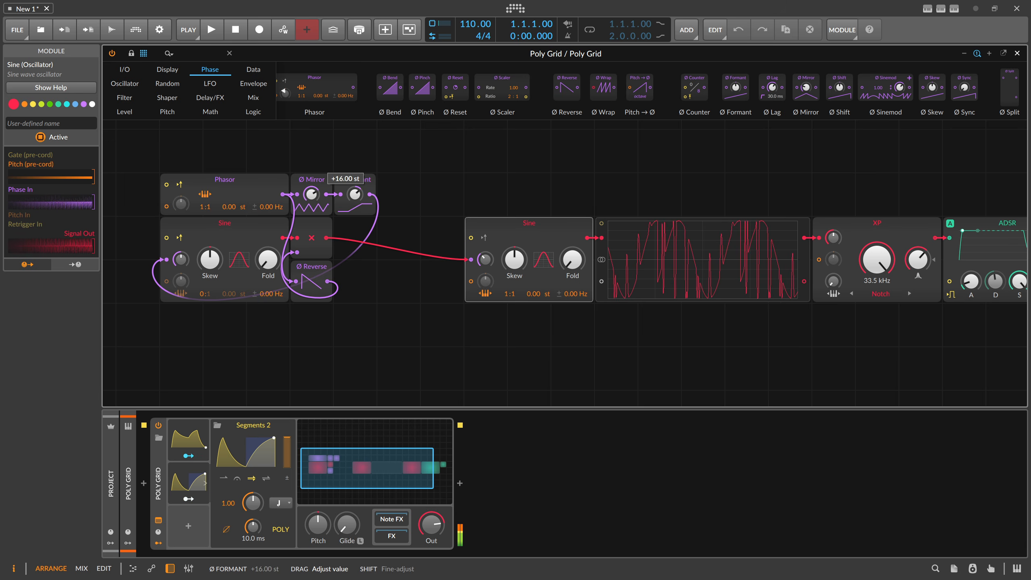
left_click_drag(838, 87, 398, 181)
left_click(404, 182)
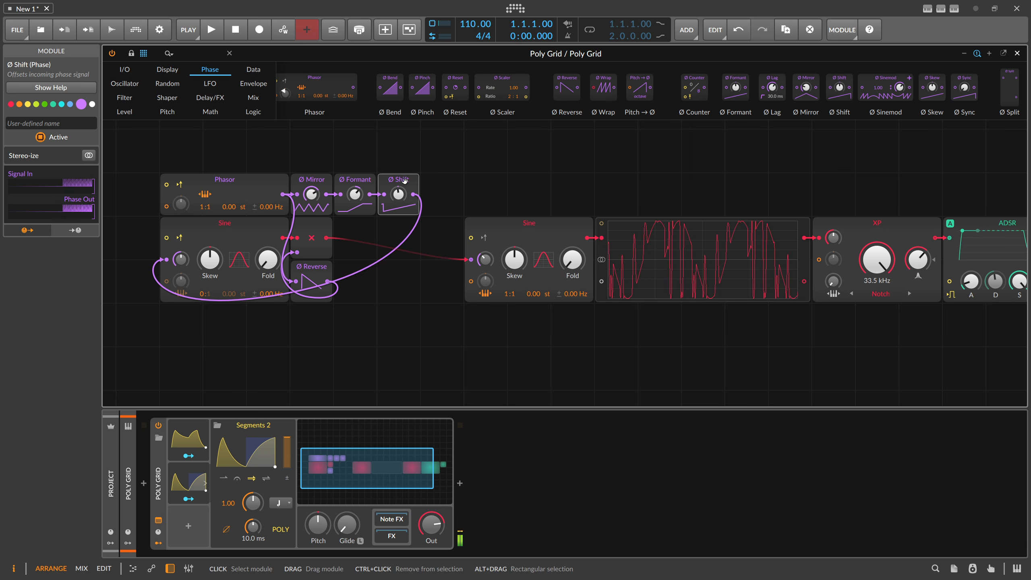
key("Delete")
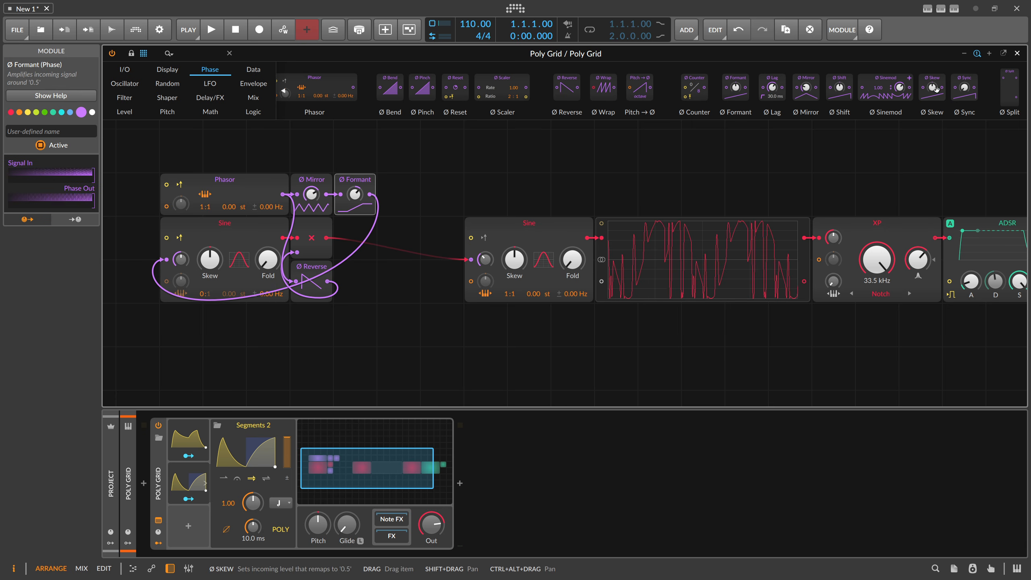
Step: Add a Ø Skew to the phase chain, adjust its amount, and place it between the Phasor and the Ø Mirror
left_click_drag(936, 83, 396, 189)
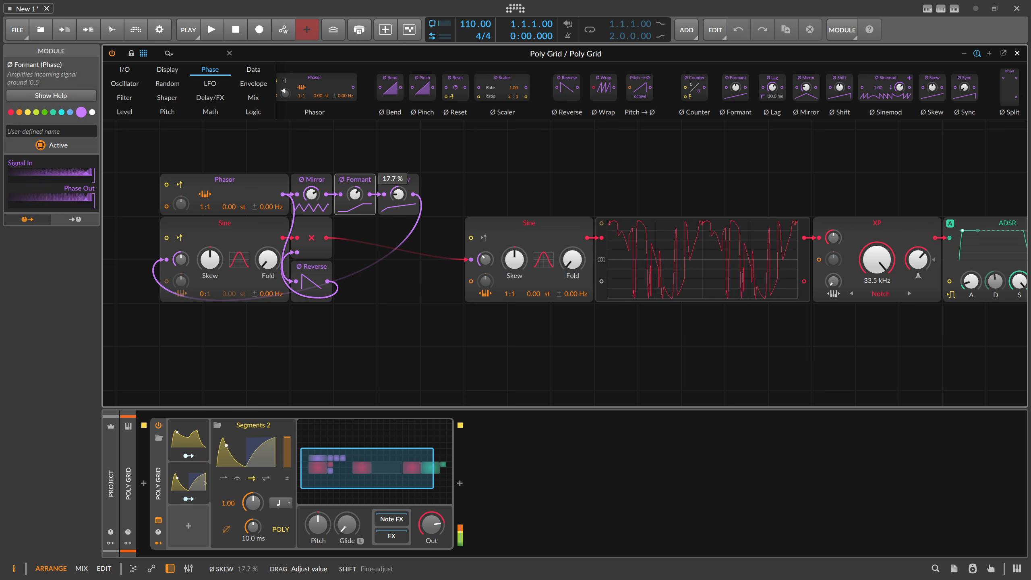
left_click_drag(398, 194, 398, 204)
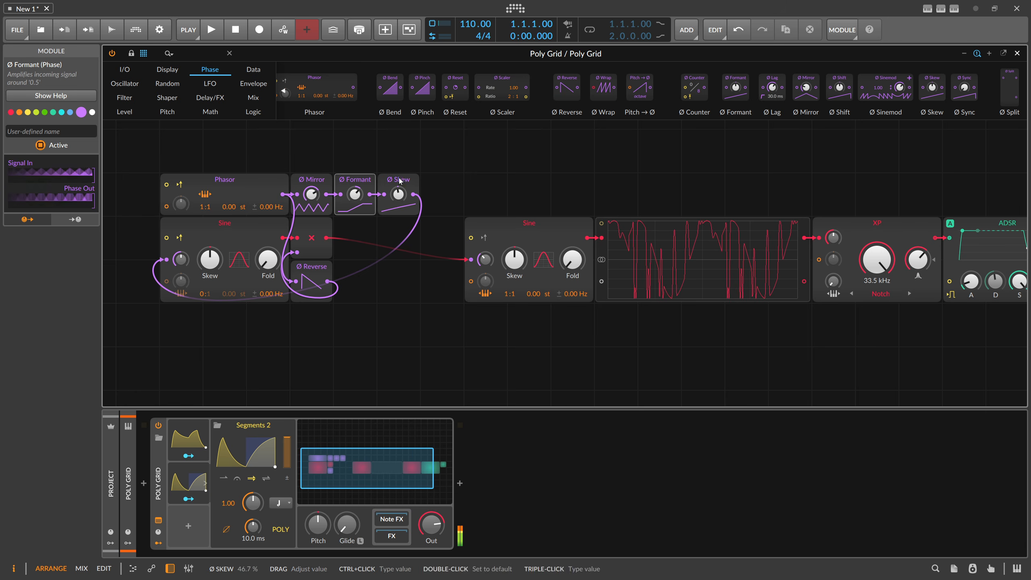
left_click(399, 179)
left_click_drag(297, 193, 298, 194)
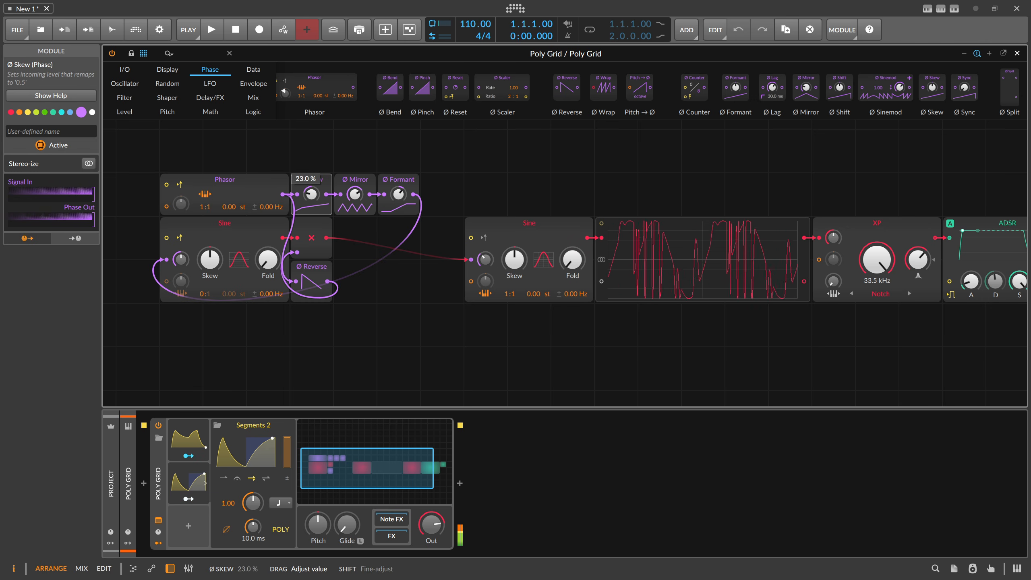
Step: Fine-tune the Ø Skew, Ø Mirror and Ø Formant amounts together with the second Sine's phase modulation amount
left_click_drag(398, 194, 311, 190)
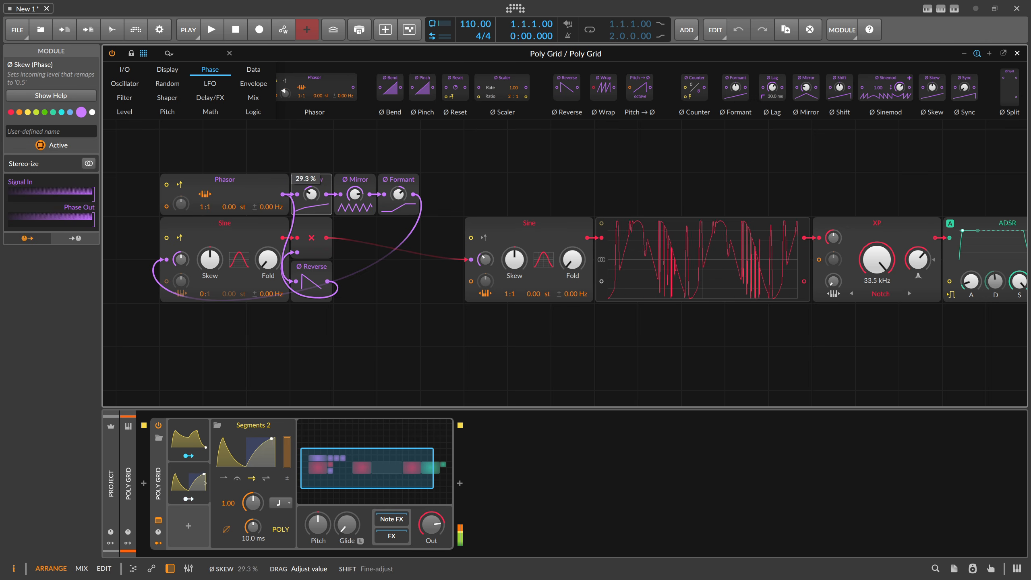
left_click_drag(485, 259, 485, 264)
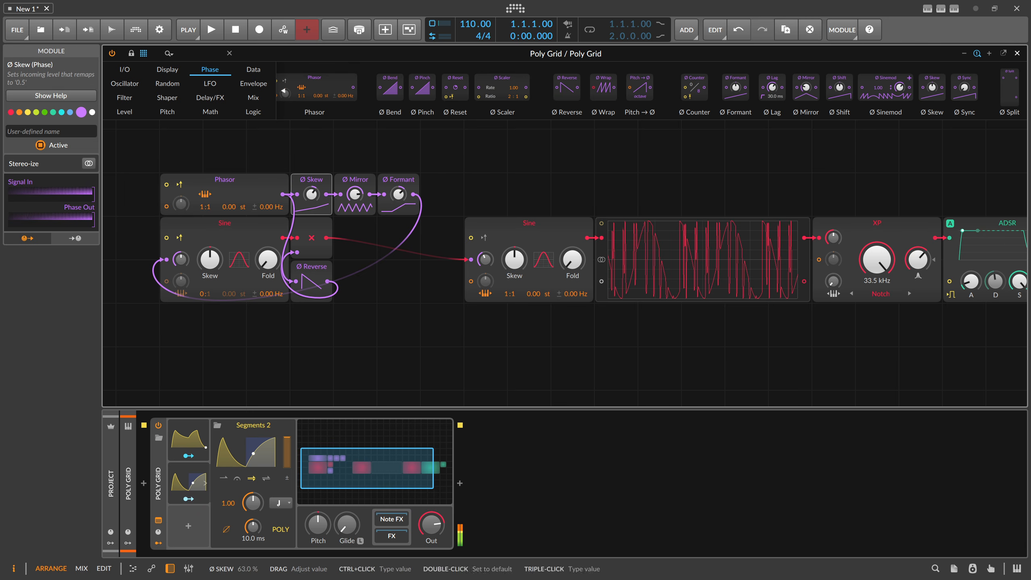
left_click_drag(355, 194, 311, 193)
left_click_drag(398, 194, 401, 195)
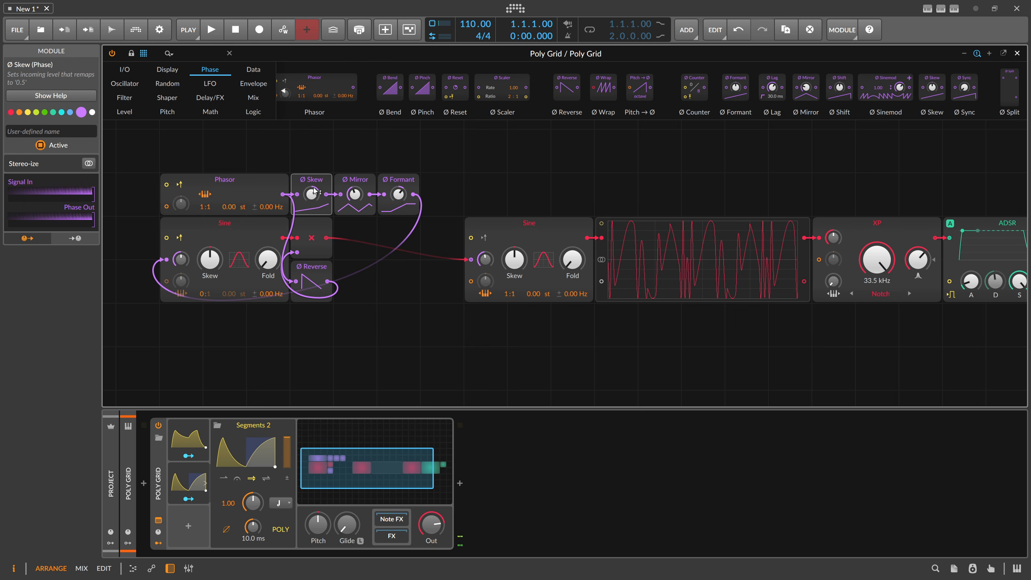
Step: Set the second Sine's phase modulation amount to 0 % and modulate it positively with Segments 1
left_click_drag(485, 258, 490, 261)
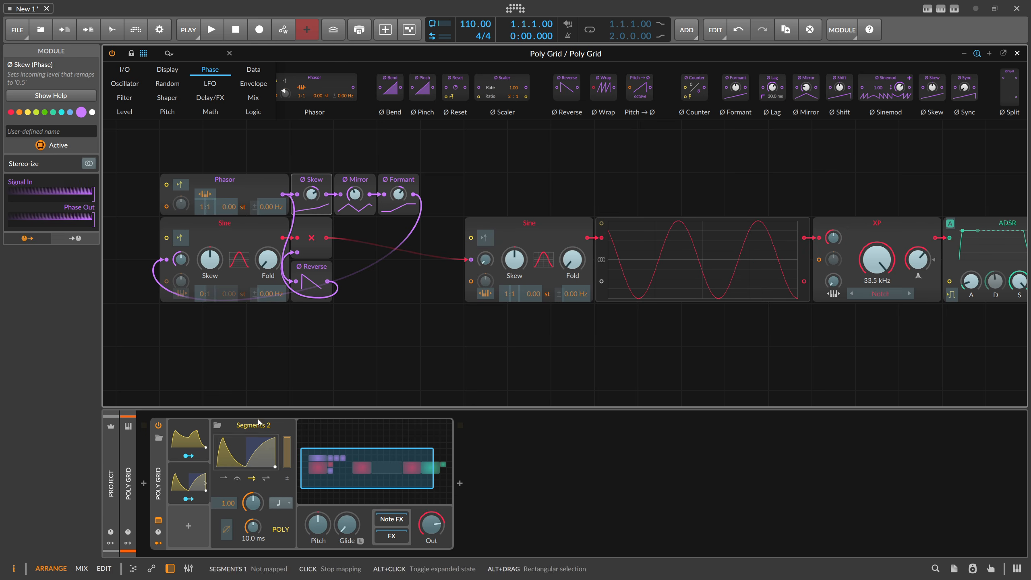
left_click_drag(484, 263, 484, 219)
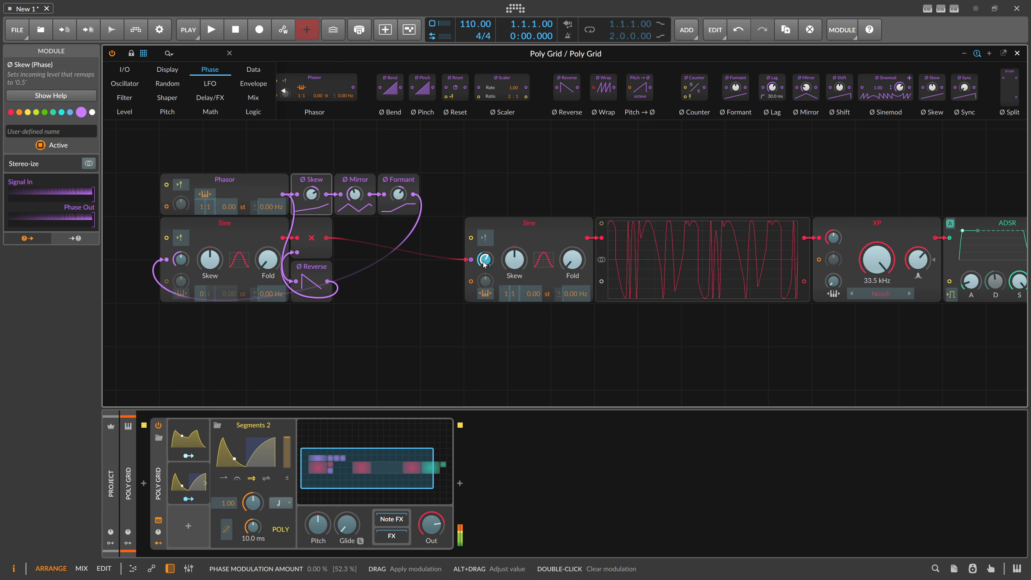
left_click_drag(485, 263, 485, 238)
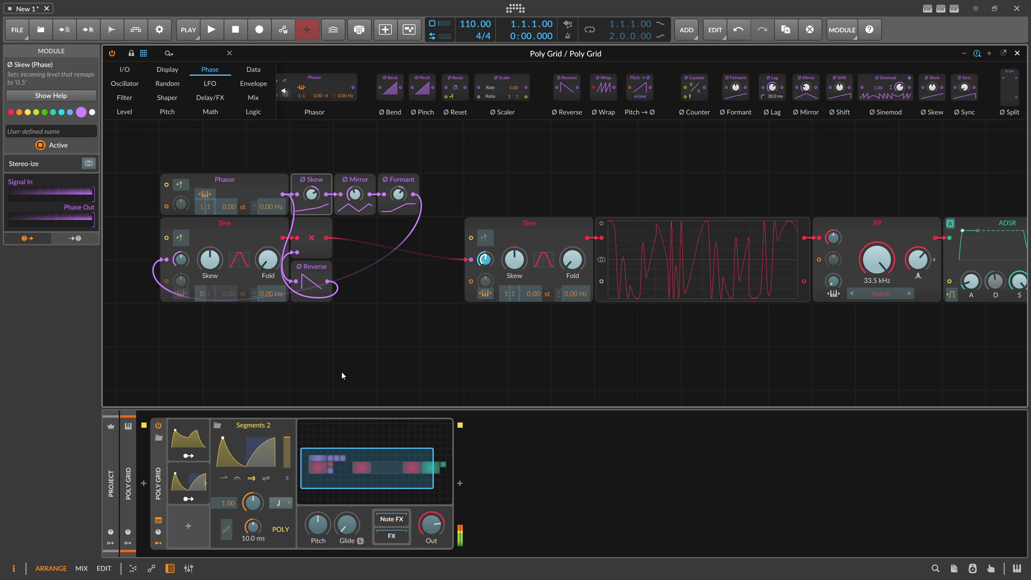
Step: Reshape the Segments 1 envelope by raising its middle point to 100 % and moving the attack peak later for a slower rise
left_click(197, 441)
left_click(271, 439)
left_click_drag(307, 327, 307, 277)
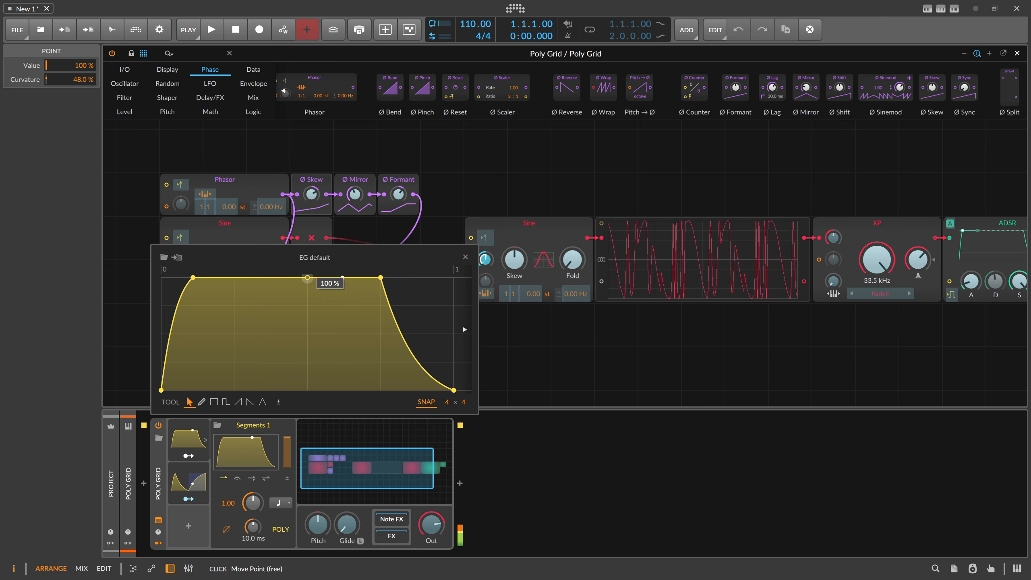
left_click_drag(192, 277, 246, 277)
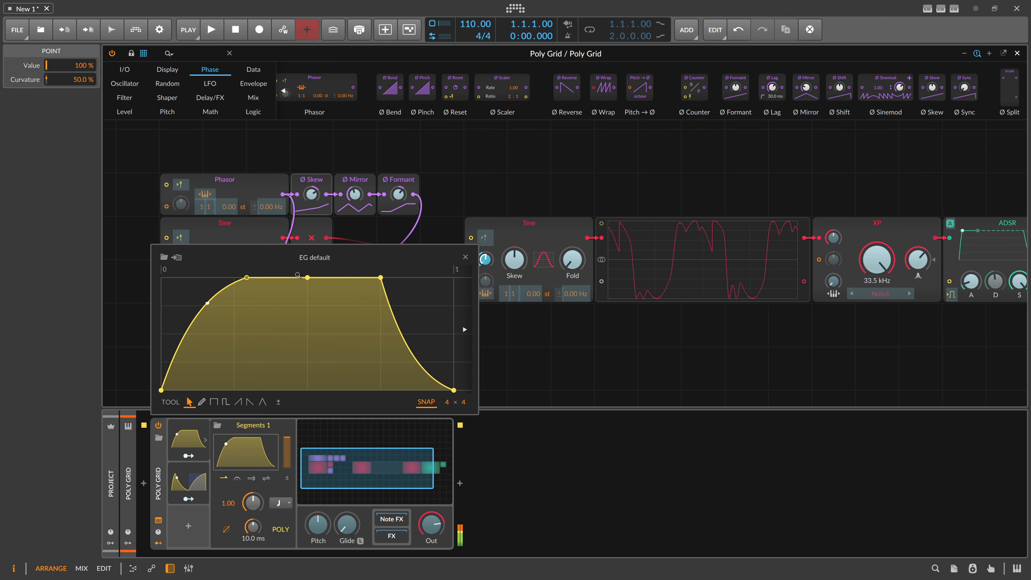
left_click(466, 257)
Step: Modulate the Ø Skew amount with Segments 2 at a depth of about -0.49
left_click(197, 500)
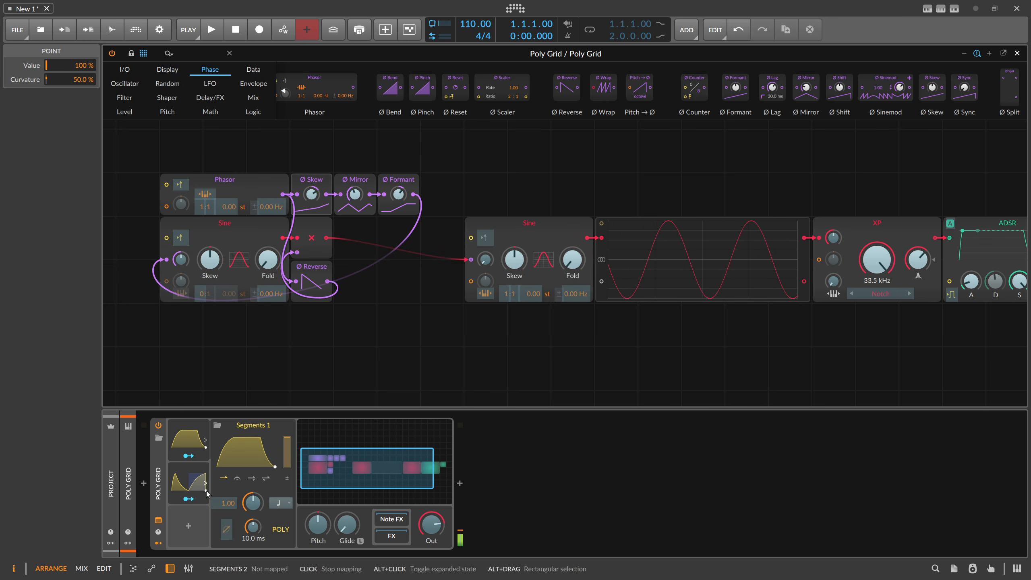
left_click_drag(311, 194, 311, 207)
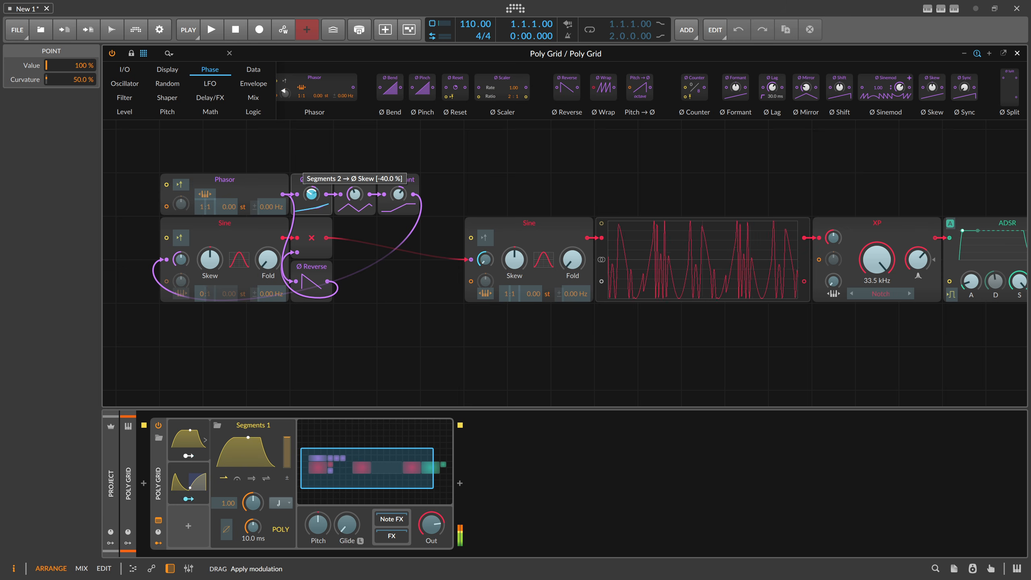
left_click_drag(311, 213, 311, 214)
Step: Move the Segments 2 envelope's valley to three quarters and its peak to the midpoint, and set its timebase to Quarter note
left_click(204, 483)
left_click(232, 452)
left_click_drag(305, 365, 380, 365)
left_click_drag(192, 278, 307, 278)
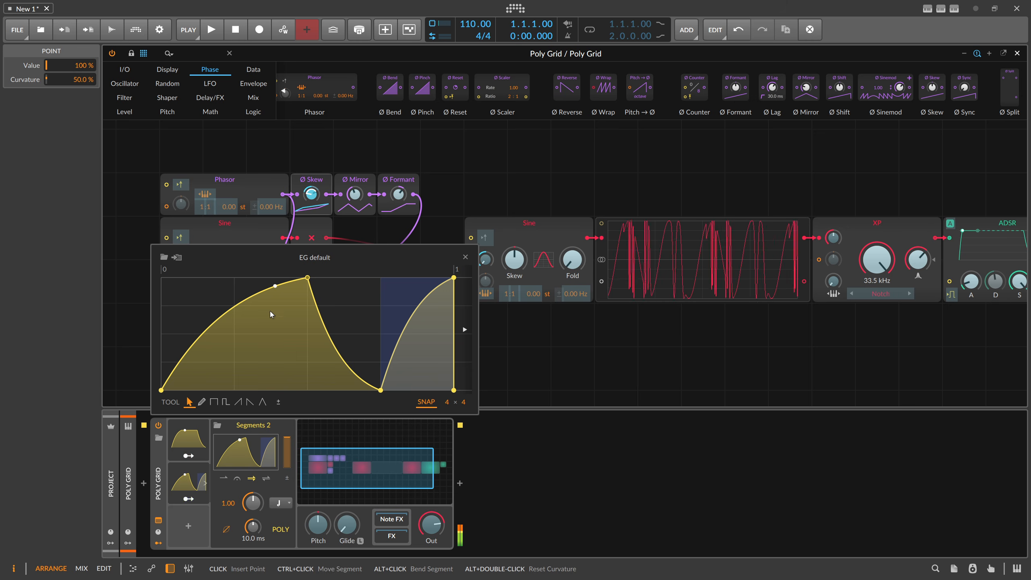
left_click(280, 503)
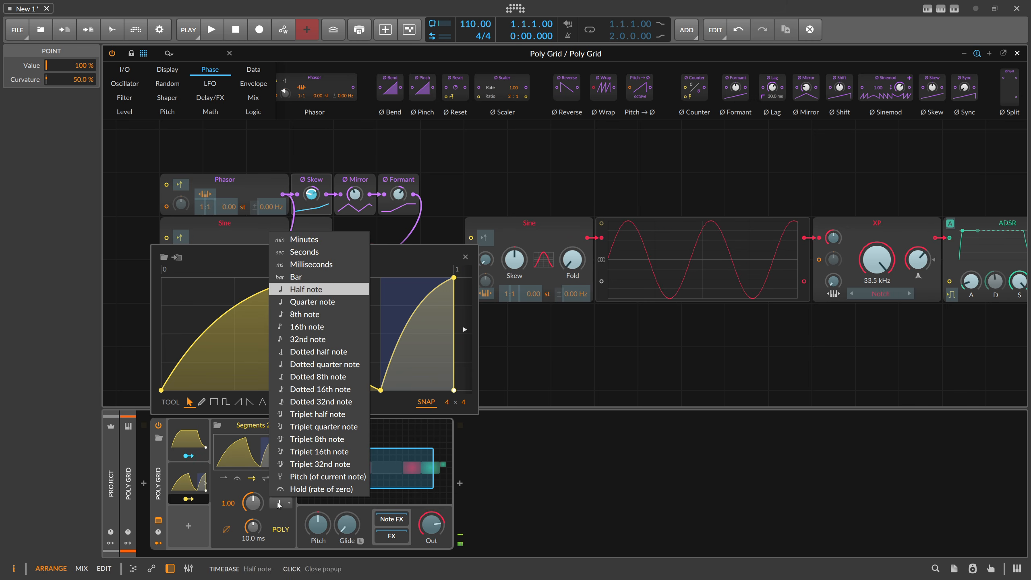
left_click(316, 302)
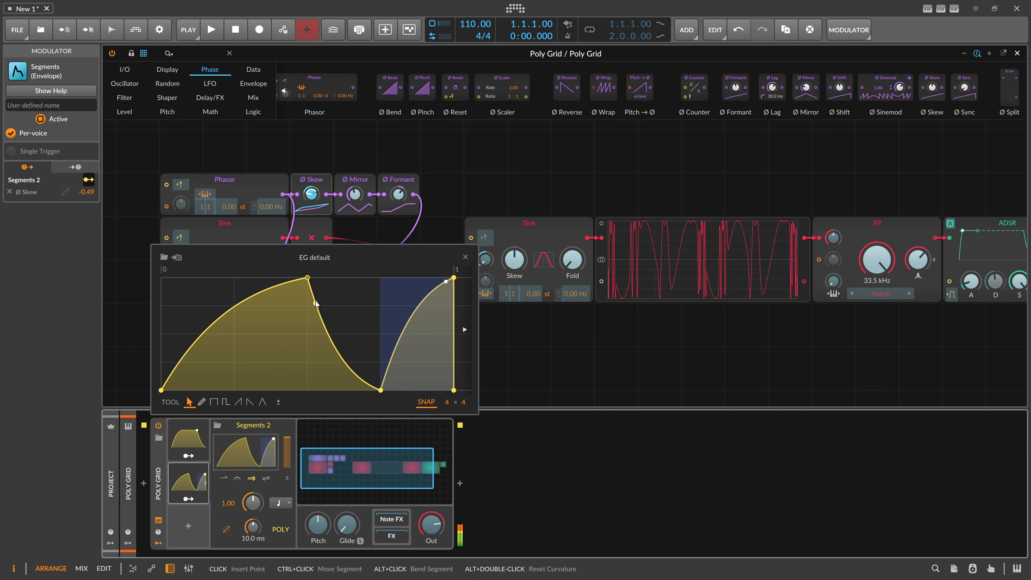
left_click(466, 257)
Step: Set Segments 2's modulation of Ø Skew to -0.35 and readjust Segments 1's modulation of the second Sine's phase modulation amount
left_click_drag(311, 194, 311, 188)
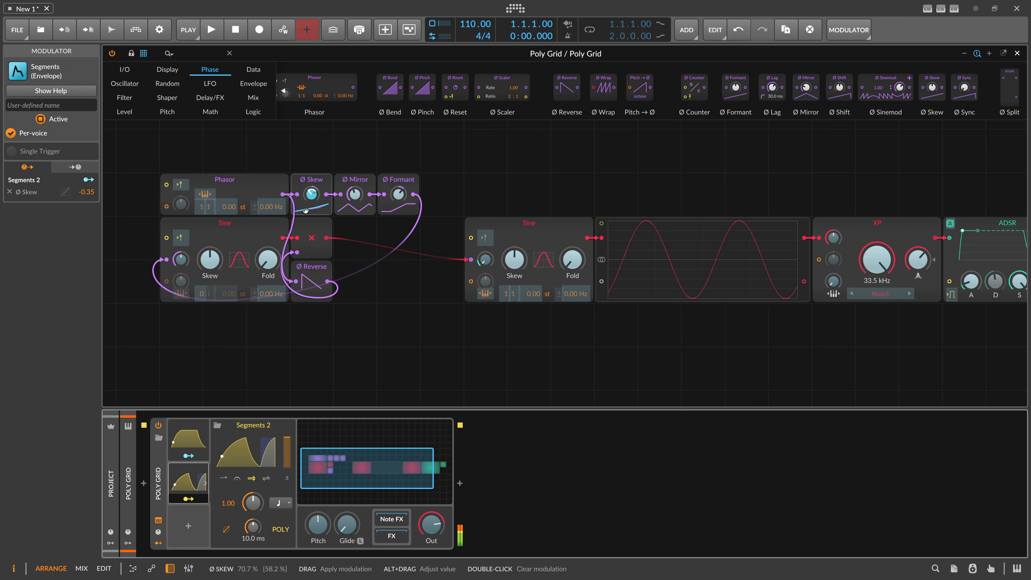
left_click_drag(484, 258, 484, 247)
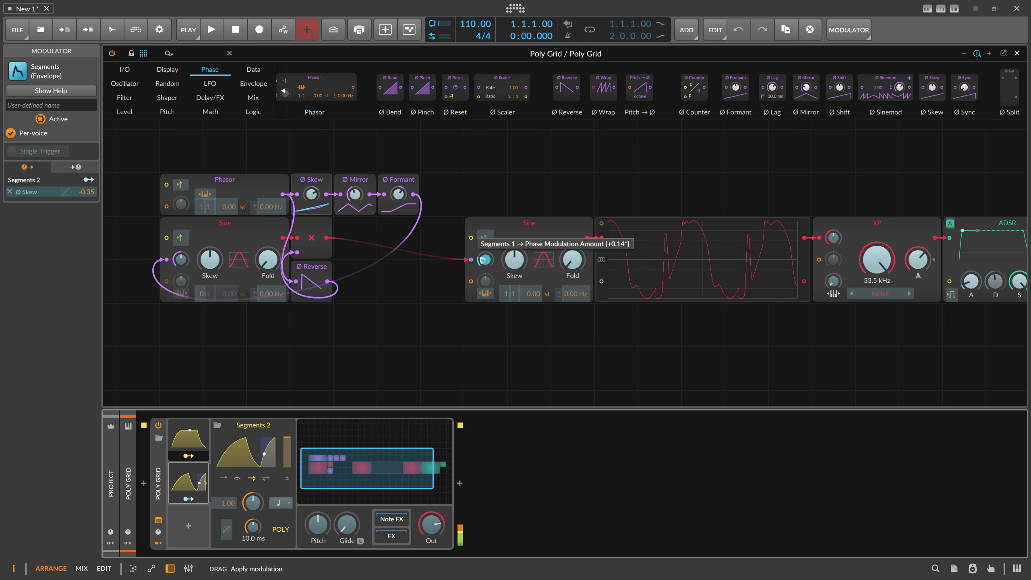
left_click(189, 456)
Step: Sweep the XP notch filter's cutoff down to 224 Hz and back up to 1.90 kHz
left_click_drag(877, 260, 877, 327)
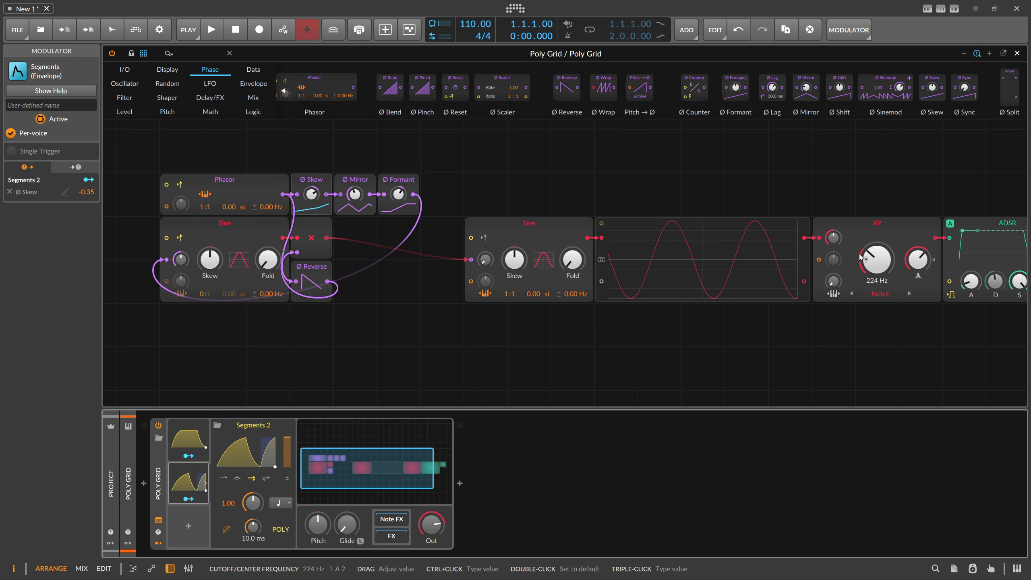
left_click_drag(426, 460, 468, 461)
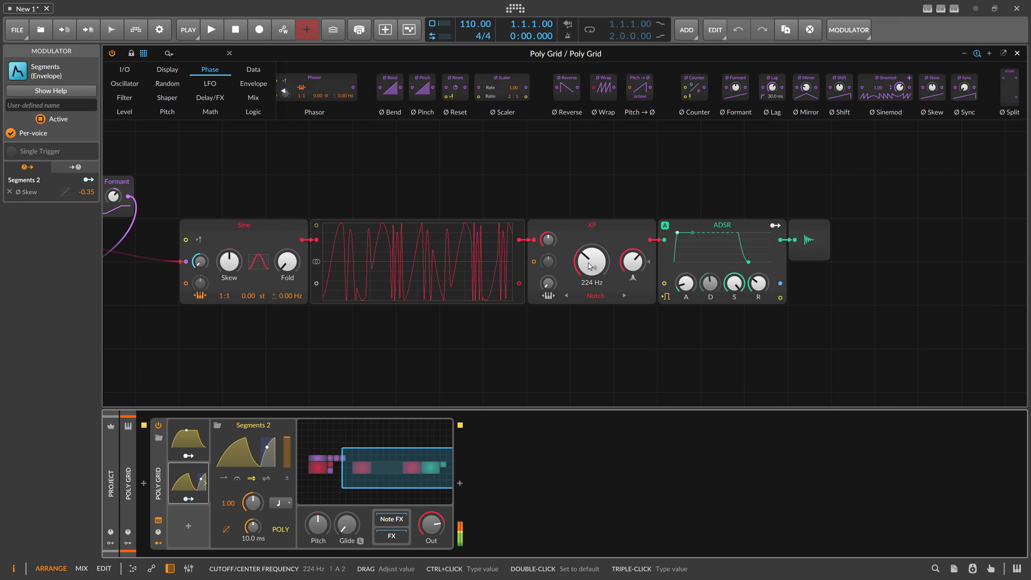
mouse_move(590, 266)
left_mouse_down()
mouse_move(590, 239)
mouse_move(590, 248)
left_mouse_up()
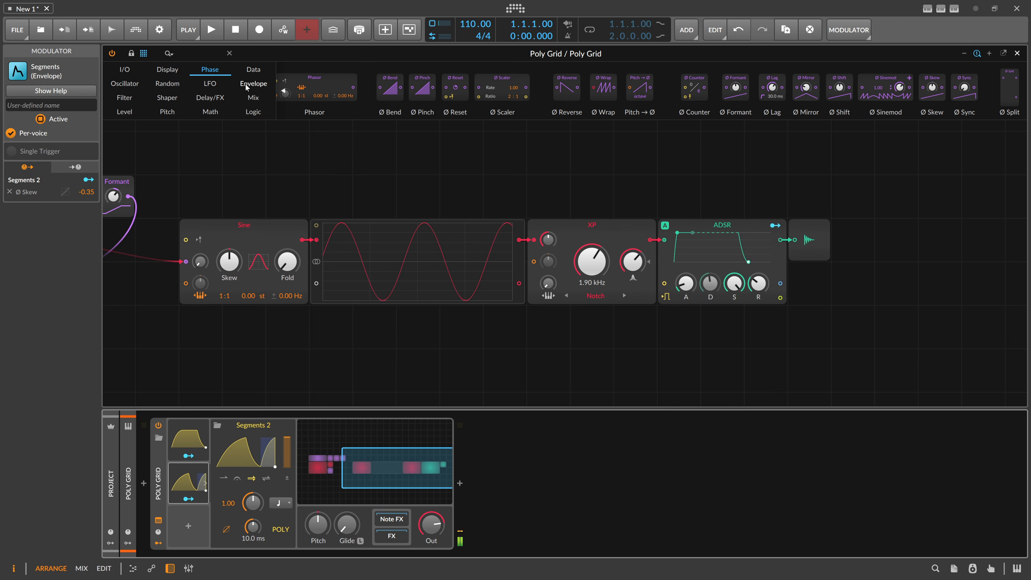
Step: Search the modules for "dist", insert a Distortion between the XP filter and the ADSR, and set its drive to +7.3 dB
left_click(205, 54)
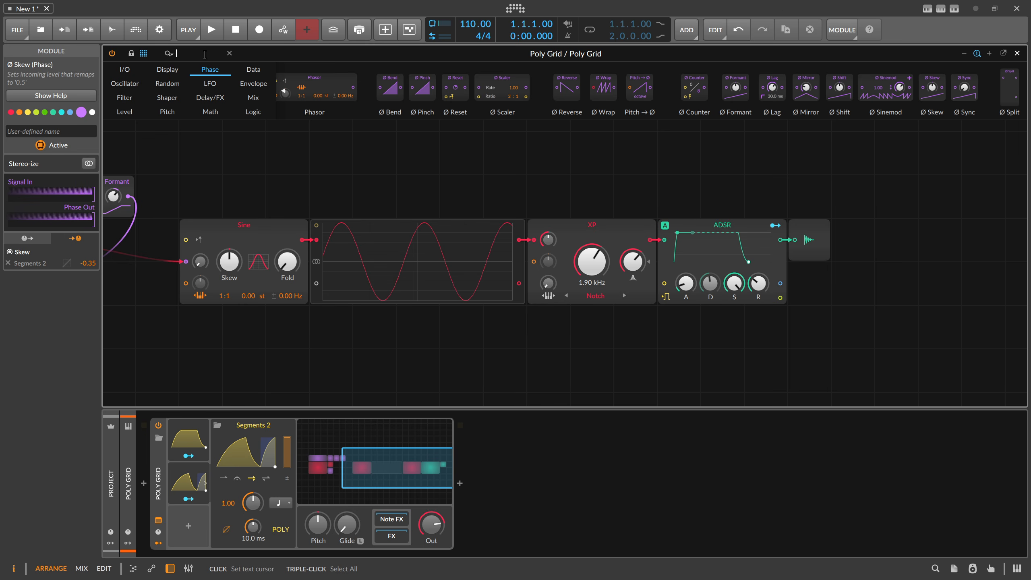
type("dist")
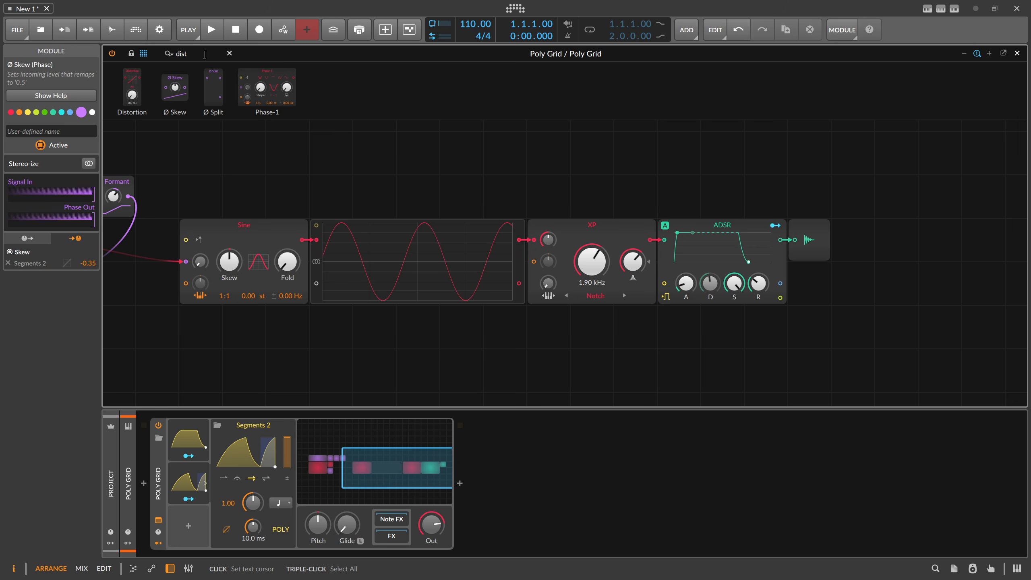
mouse_move(132, 88)
left_mouse_down()
mouse_move(463, 174)
mouse_move(528, 242)
mouse_move(649, 239)
left_mouse_up()
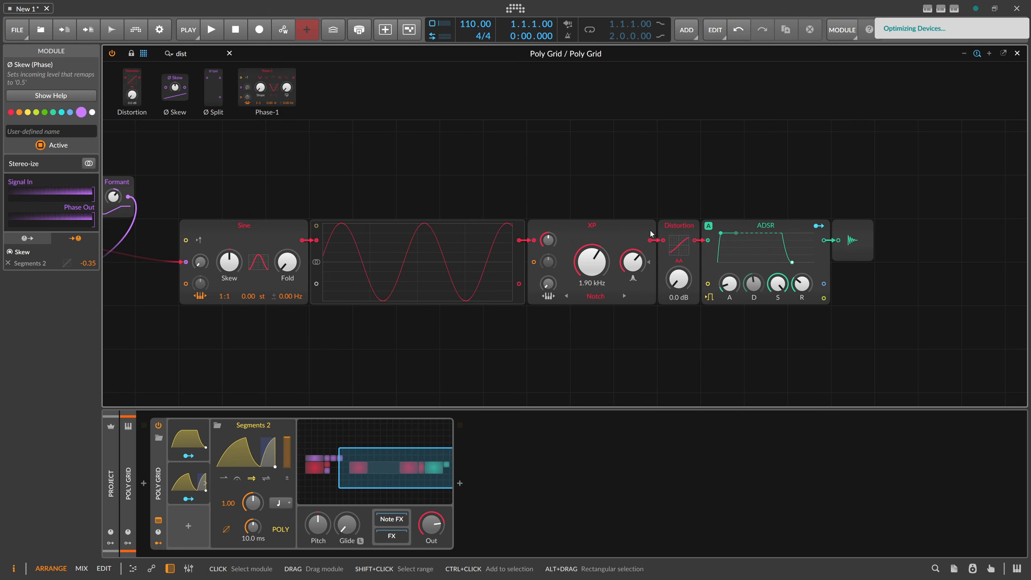
left_click(663, 203)
left_click_drag(678, 279, 679, 263)
Step: Try the XP filter's Peak mode while sweeping the cutoff down, and return the mode to Notch
left_click(595, 296)
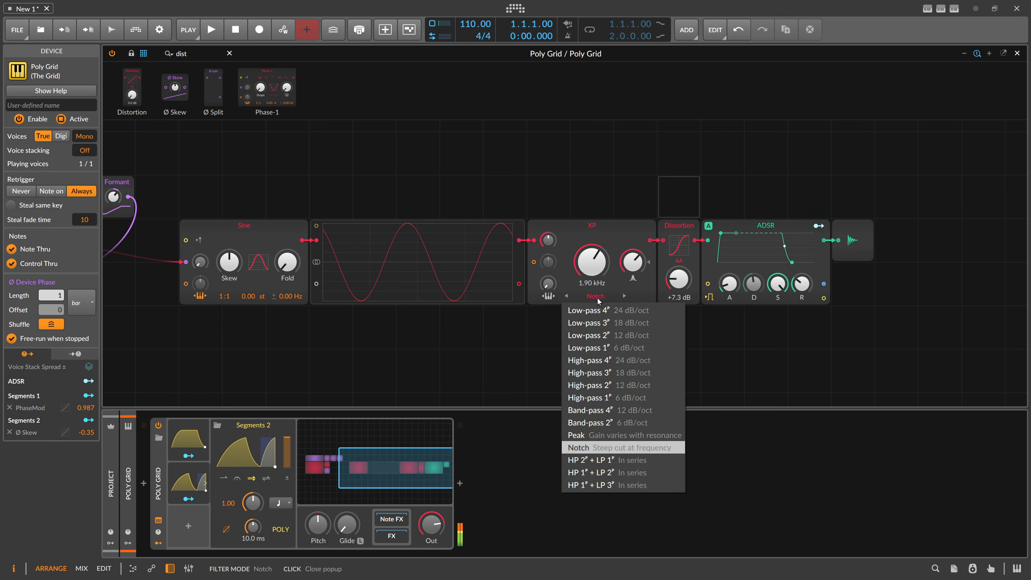
left_click(611, 435)
left_click_drag(592, 265, 592, 324)
left_click(596, 296)
left_click(601, 448)
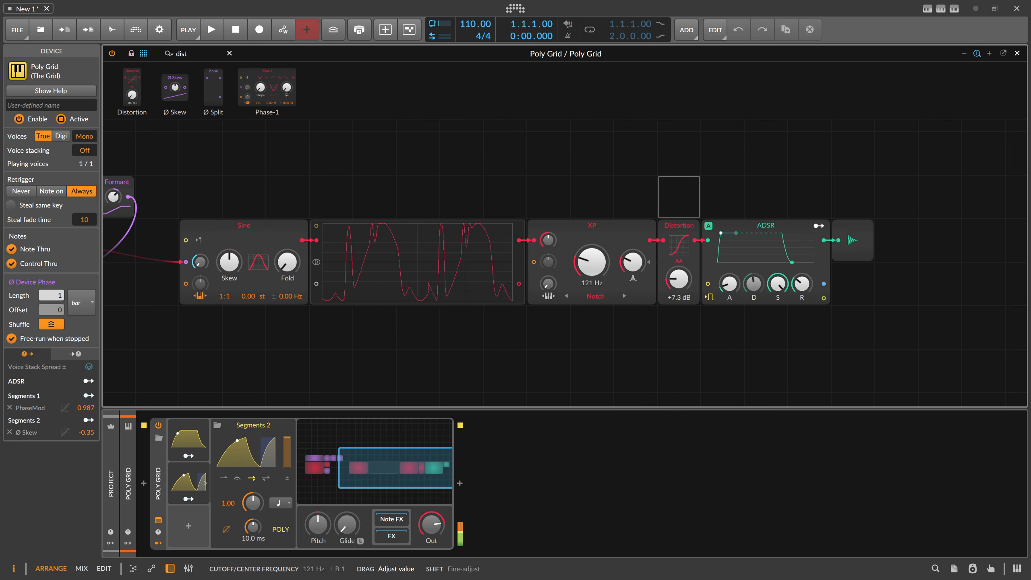
Step: Move the Distortion ahead of the XP filter, set its drive to +7.9 dB, and set the filter's cutoff to 1.57 kHz
left_click_drag(679, 227, 538, 242)
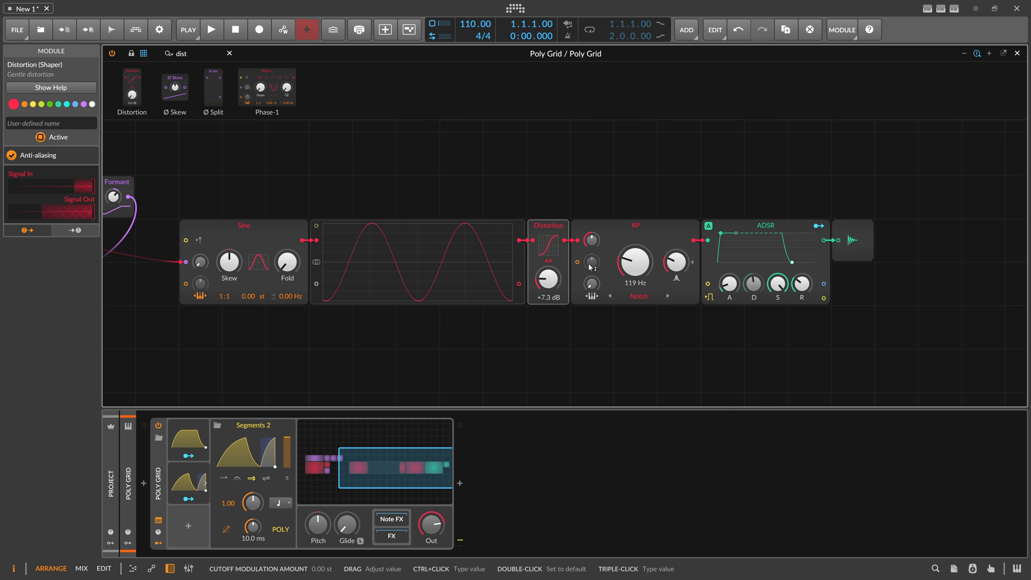
left_click_drag(554, 281, 555, 278)
left_click_drag(631, 261, 632, 239)
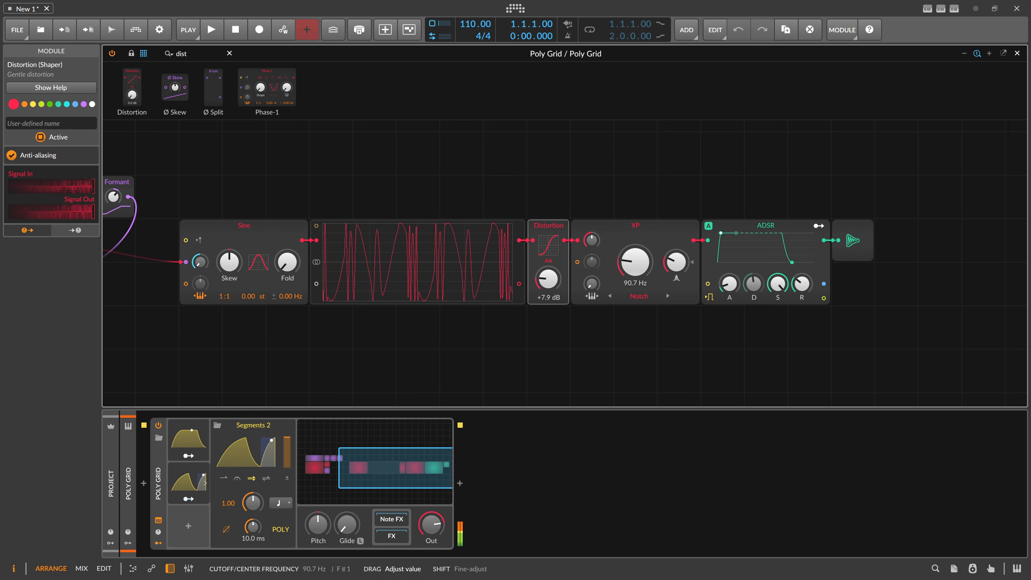
left_click_drag(635, 261, 635, 242)
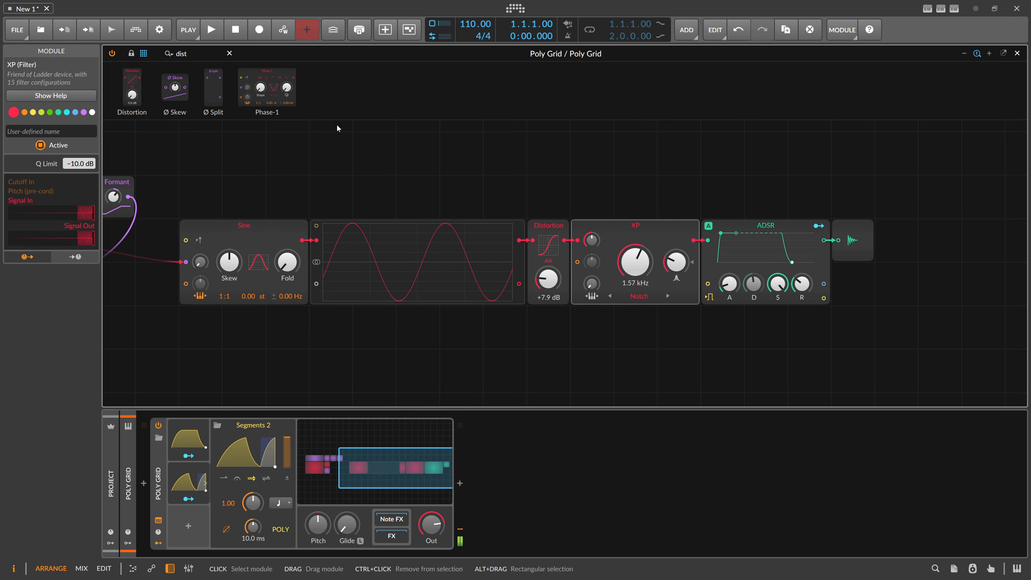
Step: Search the modules for "PHASER", insert a Phaser+ after the Distortion, and delete the XP filter
left_click_drag(198, 54, 137, 53)
type("PHASER")
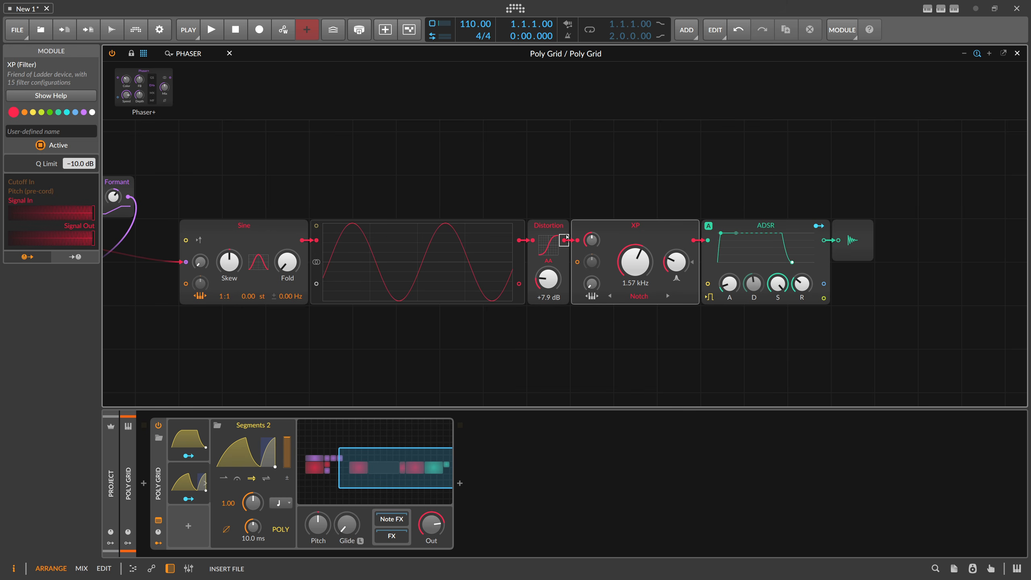
left_click_drag(567, 237, 568, 239)
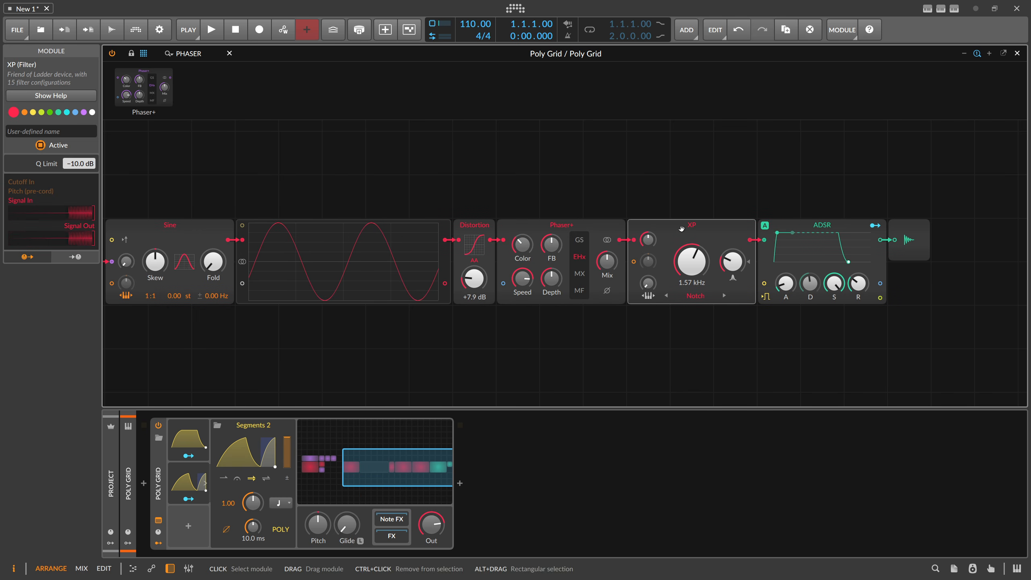
key("Delete")
left_click_drag(543, 185, 732, 198)
left_click(727, 272)
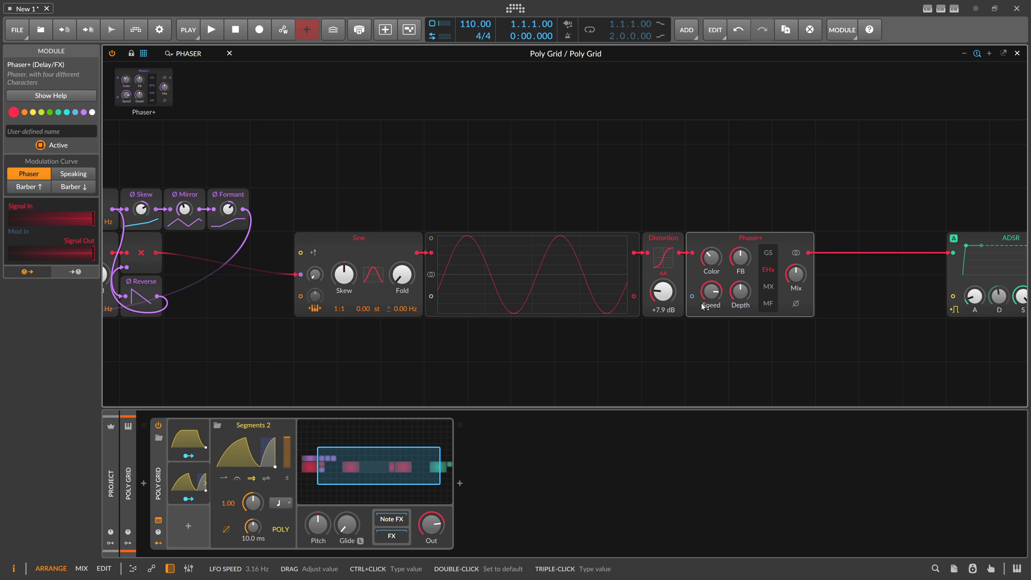
Step: Search the modules for "value", place a Value module below the Distortion, and connect its output to the Phaser+ modulation input
left_click(168, 52)
type("value")
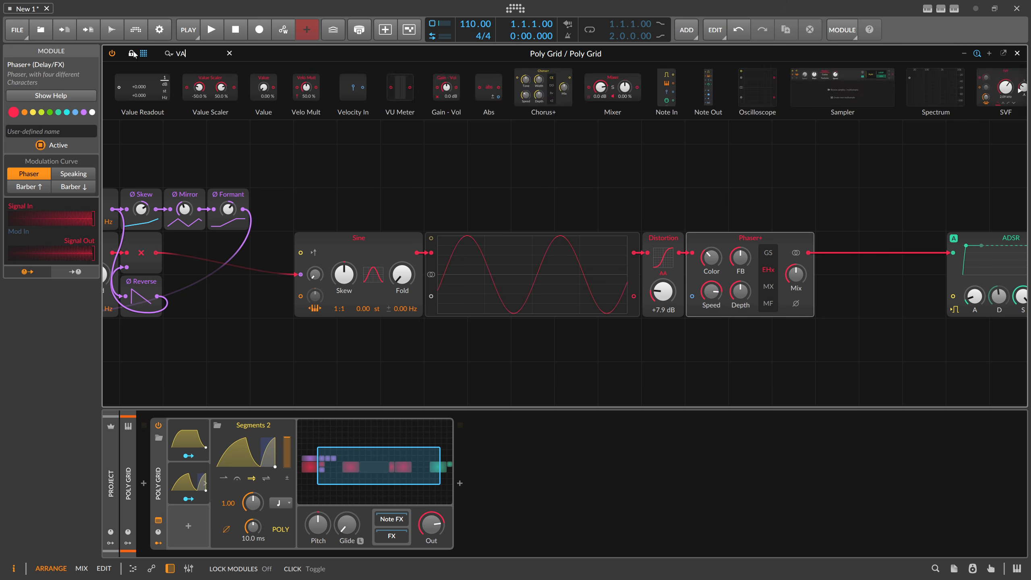
left_click_drag(261, 107, 664, 339)
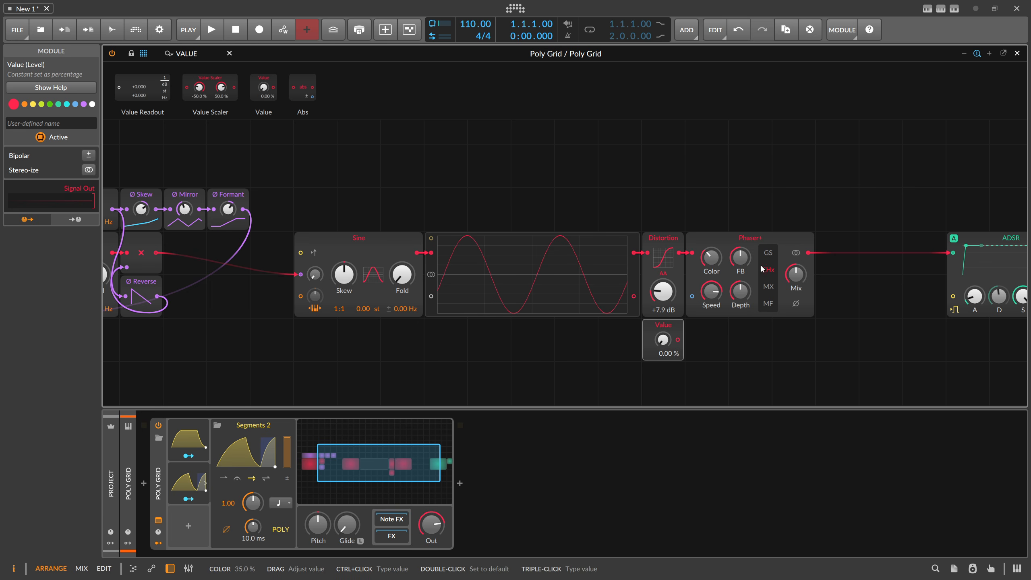
left_click_drag(678, 339, 691, 296)
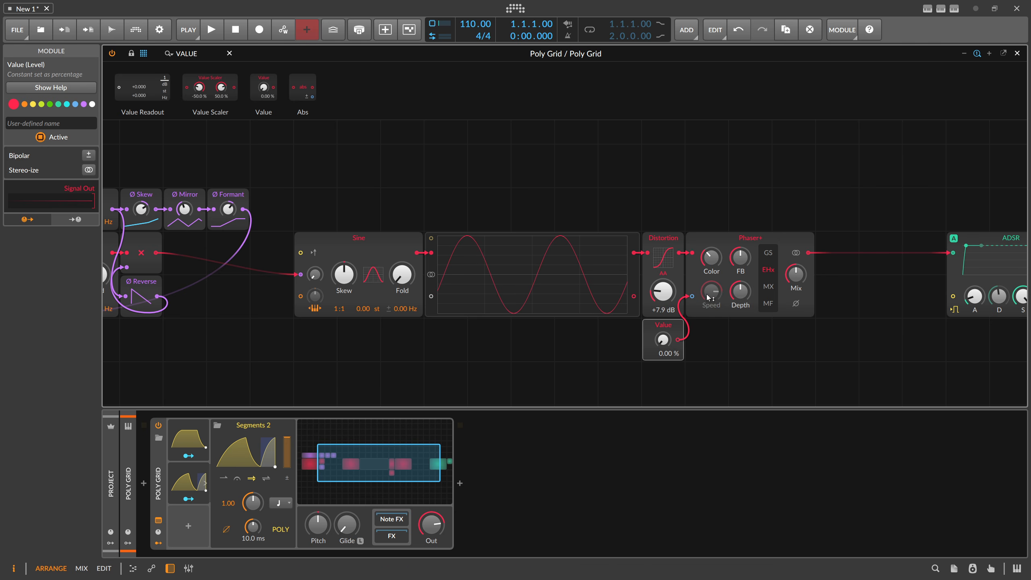
Step: Switch the Phaser+ to GS, adjust its Color and Depth, and set the connected Value module to 58.0 %
mouse_move(663, 339)
left_mouse_down()
mouse_move(662, 300)
mouse_move(663, 341)
left_mouse_up()
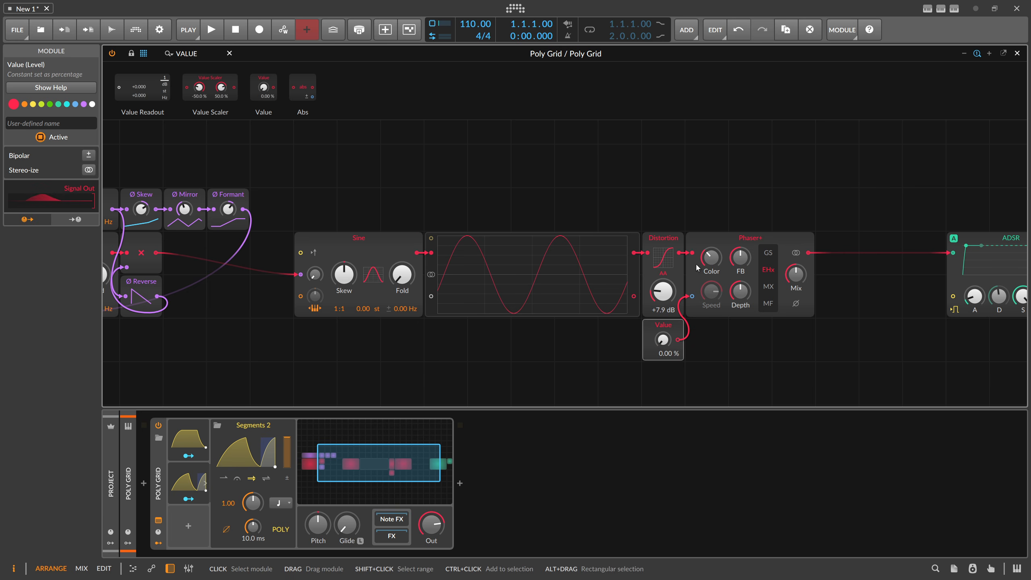
left_click_drag(711, 262, 710, 261)
mouse_move(662, 339)
left_mouse_down()
mouse_move(663, 301)
mouse_move(662, 354)
mouse_move(663, 336)
left_mouse_up()
Step: Raise the Ø Mirror amount to get more folds, and edit the Segments 2 modulation of Ø Skew
left_click_drag(392, 469, 359, 471)
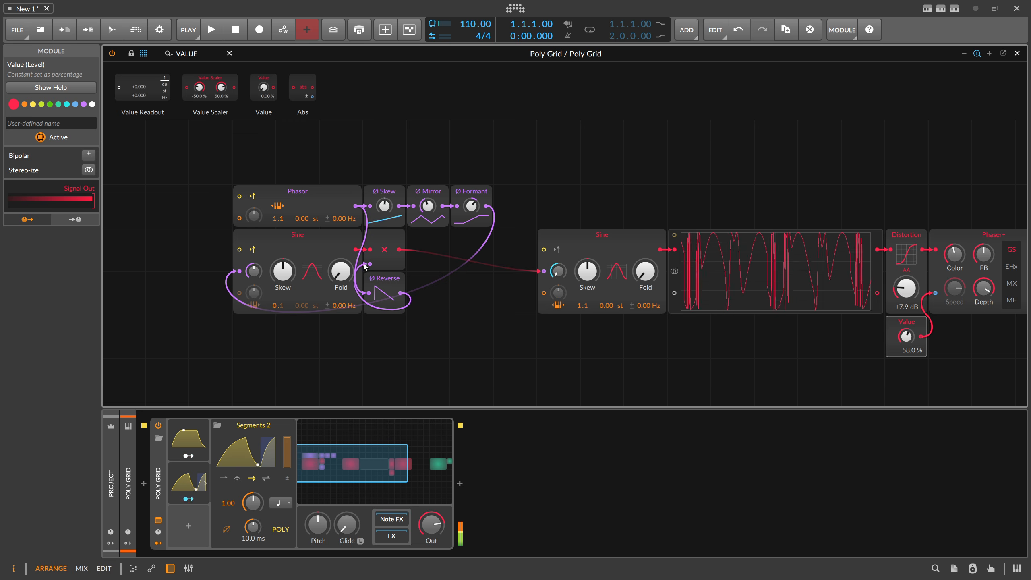
mouse_move(427, 206)
left_mouse_down()
mouse_move(428, 197)
mouse_move(383, 211)
mouse_move(380, 203)
mouse_move(380, 194)
mouse_move(381, 207)
mouse_move(428, 209)
mouse_move(428, 226)
mouse_move(471, 209)
mouse_move(471, 222)
mouse_move(428, 195)
left_mouse_up()
right_click(382, 206)
left_click(417, 309)
left_click(189, 498)
Step: Set the Value module driving the Phaser+ sweep to 85.3 %
left_click_drag(360, 469, 413, 464)
left_click_drag(505, 369, 505, 347)
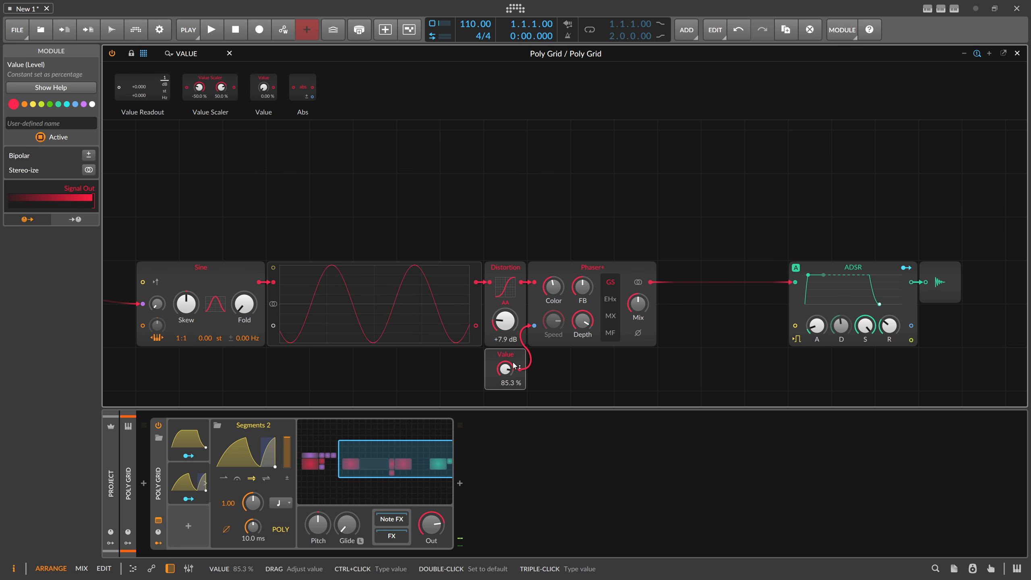
Step: Search the modules for "wave" and place a Wavetable oscillator directly above the Sine that feeds the oscilloscope
left_click_drag(430, 373, 638, 361)
scroll(514, 362, "down", 1)
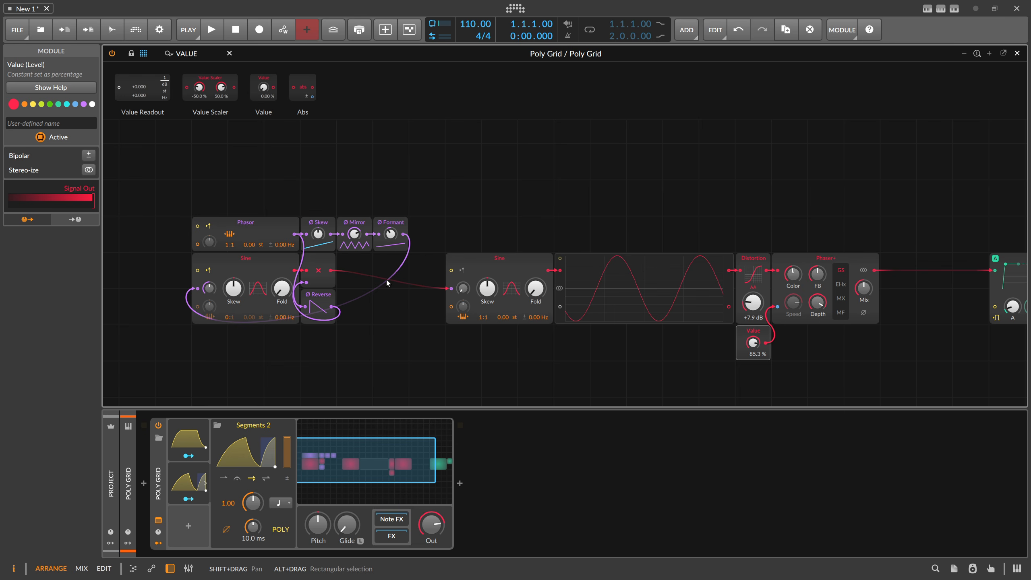
left_click_drag(201, 54, 130, 54)
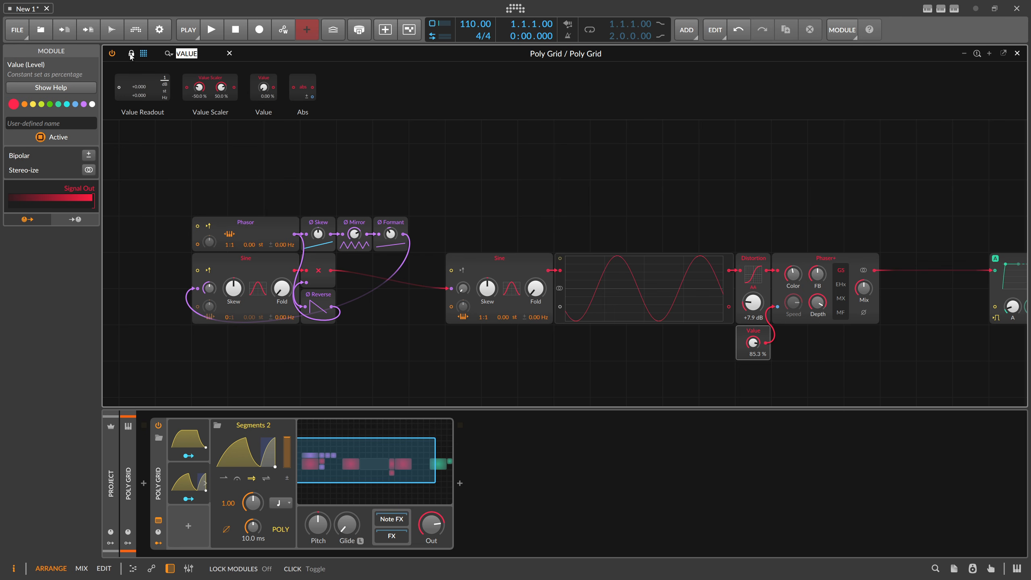
type("wav")
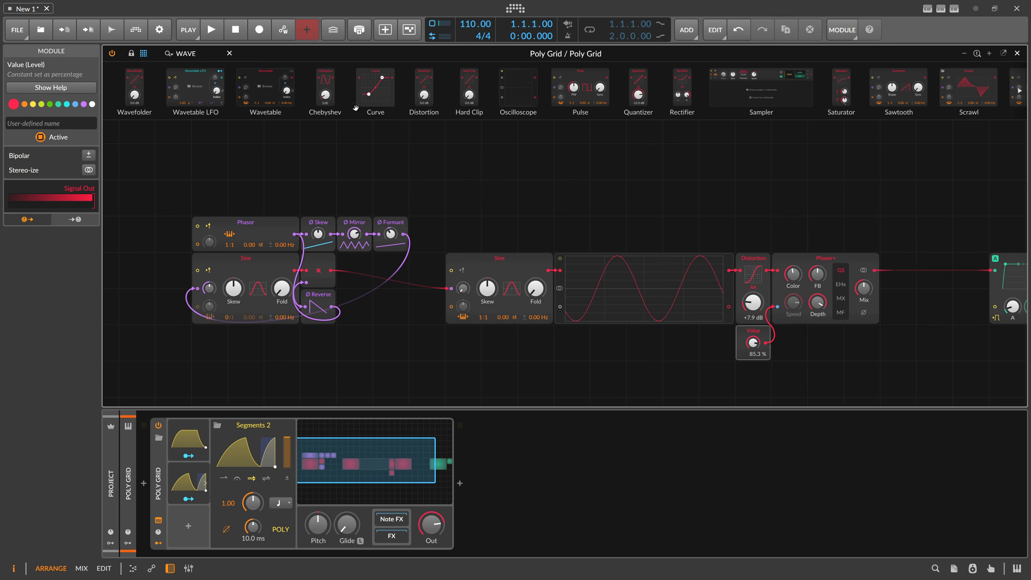
left_click_drag(284, 91, 526, 206)
scroll(534, 215, "up", 3)
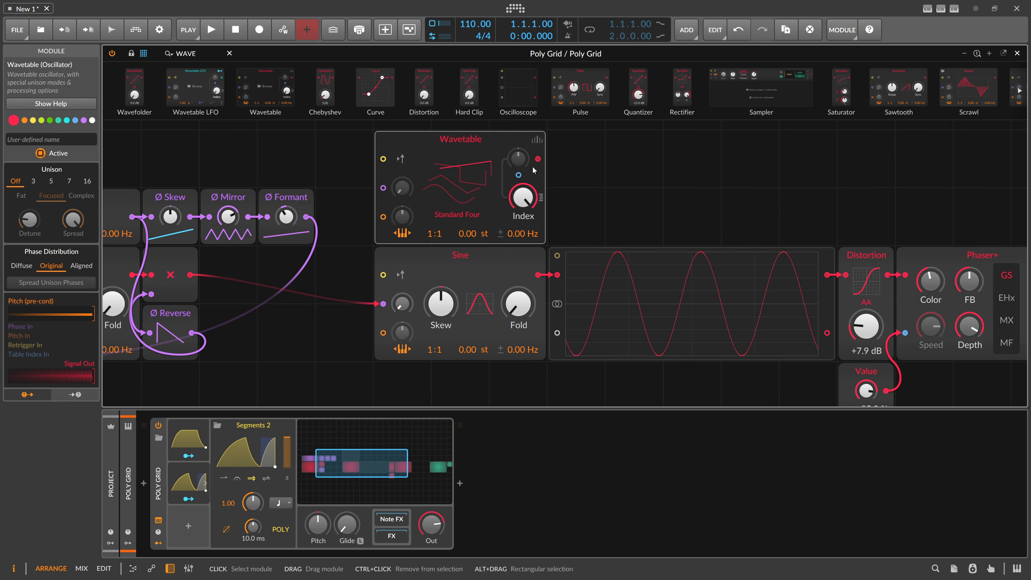
Step: Delete the Wavetable oscillator above the carrier Sine
scroll(559, 177, "up", 2)
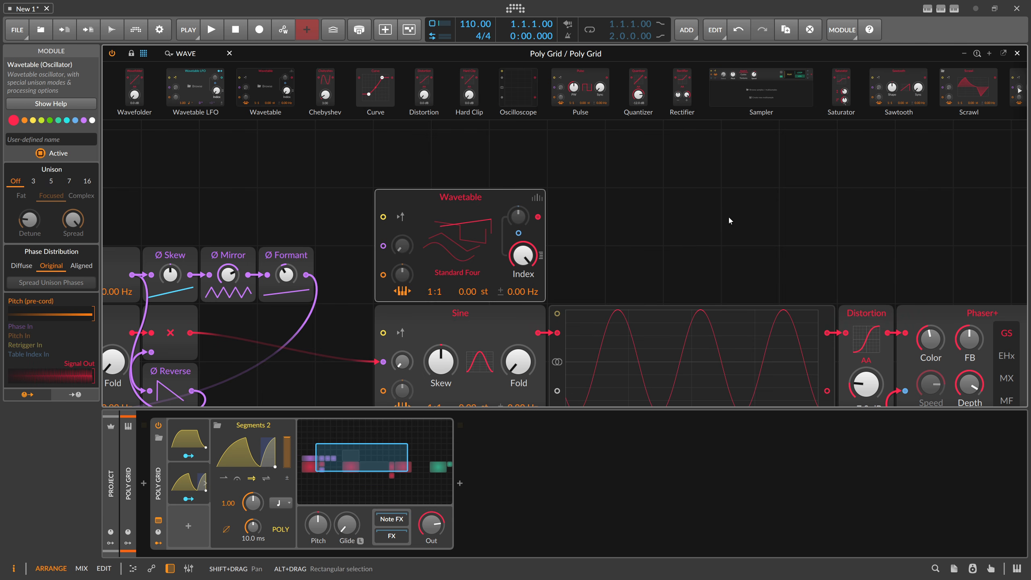
left_click_drag(699, 221, 665, 160)
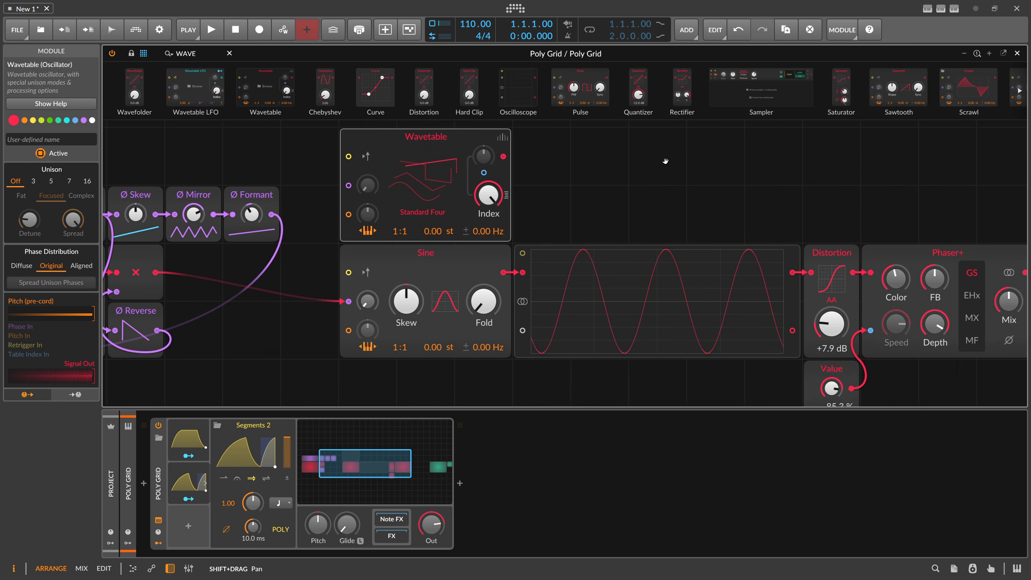
scroll(650, 170, "down", 1)
scroll(404, 270, "down", 1)
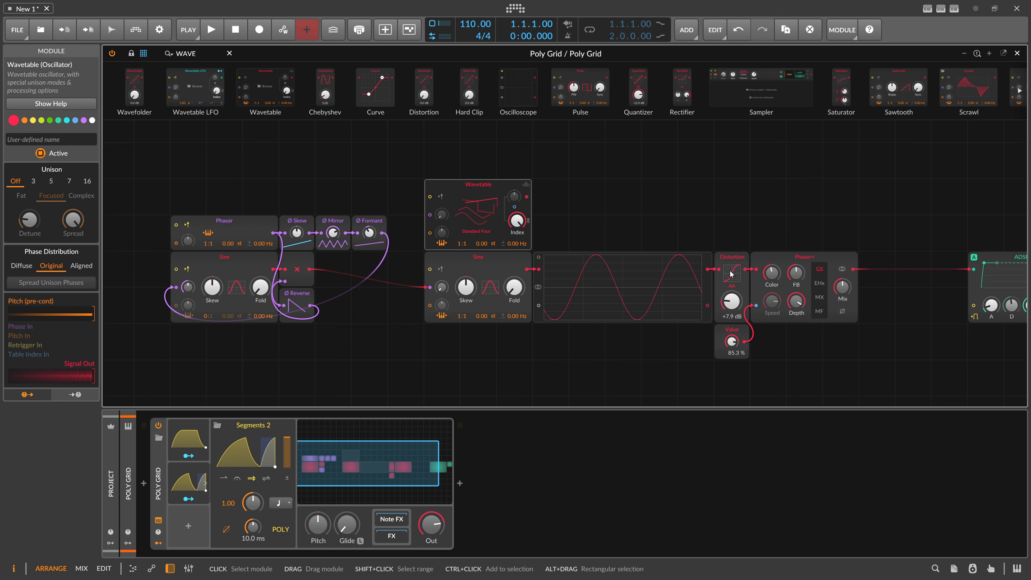
left_click_drag(728, 239, 708, 243)
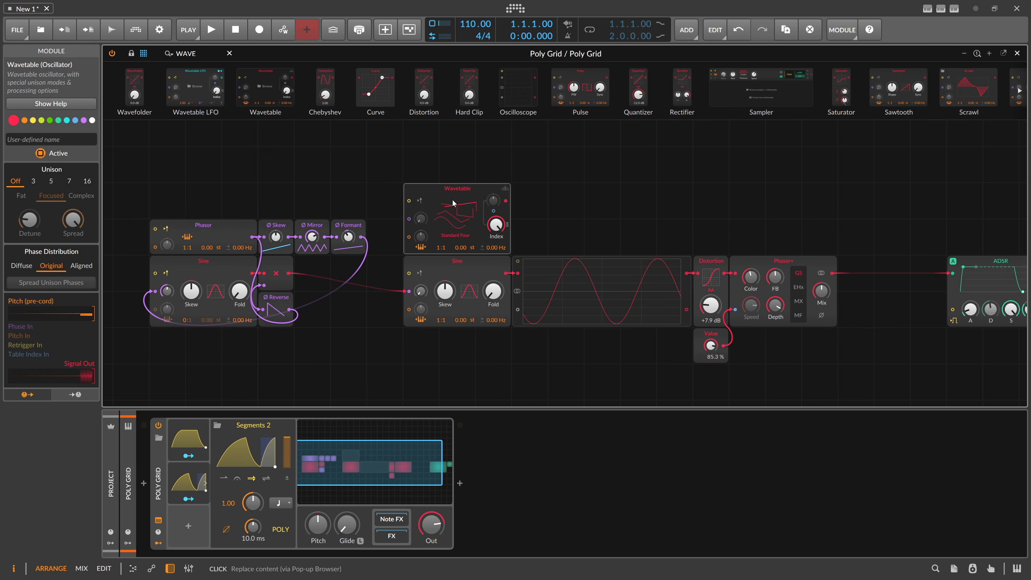
key("Delete")
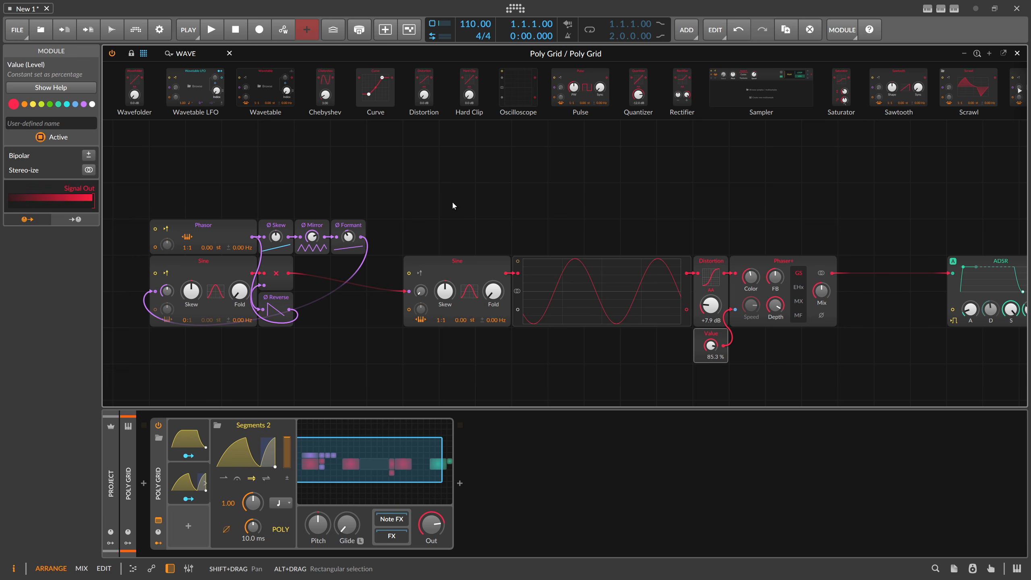
Step: Close the grid editor, view the FM8 track's devices, and reopen the Poly Grid patch to review its module chain
left_click(1014, 58)
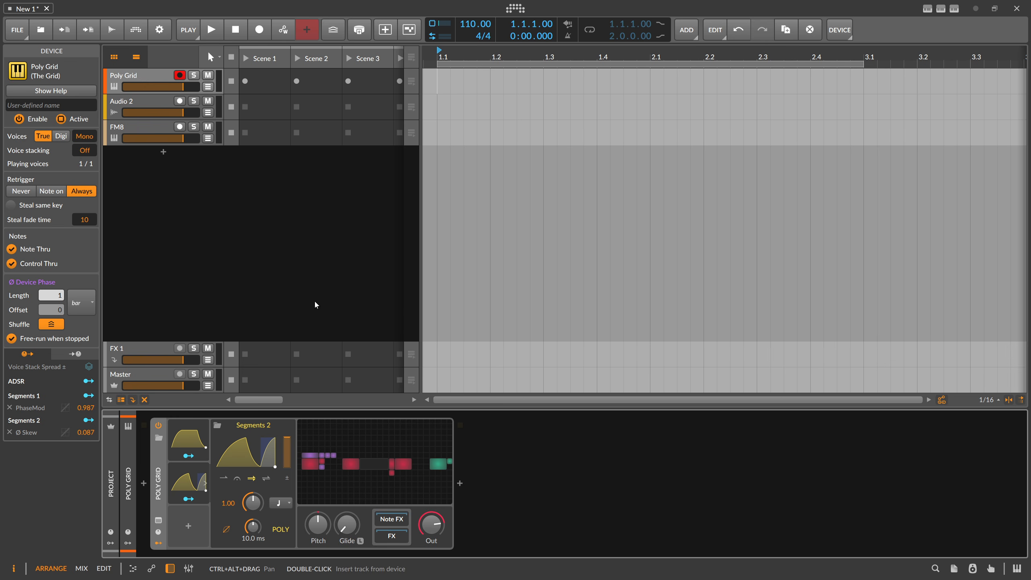
left_click(146, 129)
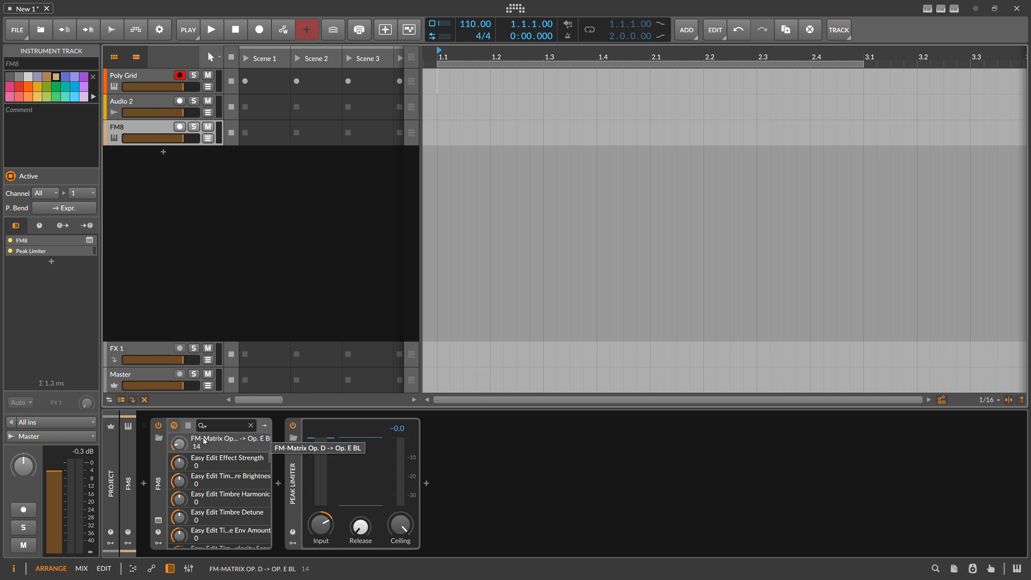
left_click(151, 79)
left_click(347, 455)
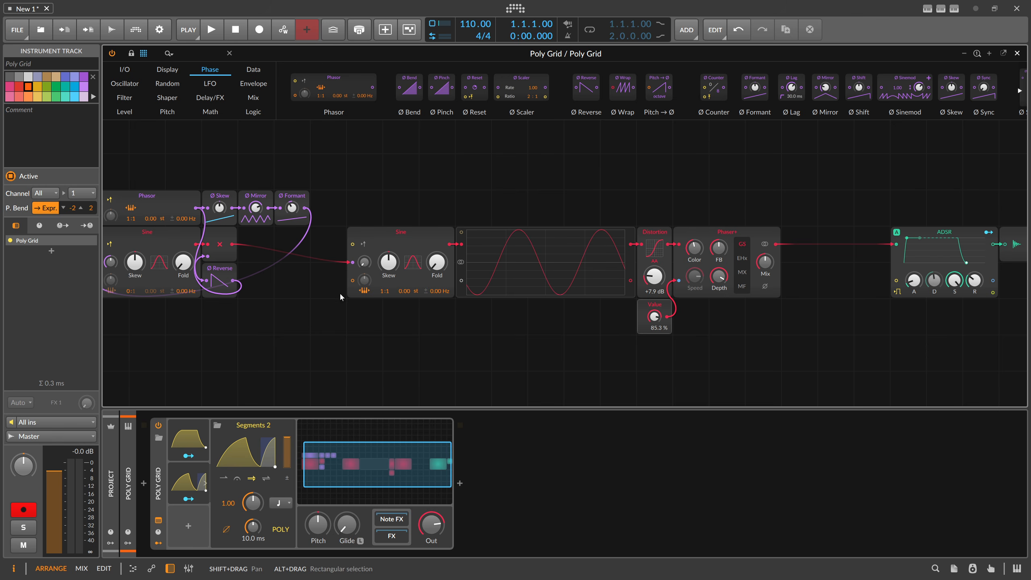
left_click_drag(290, 262, 386, 277)
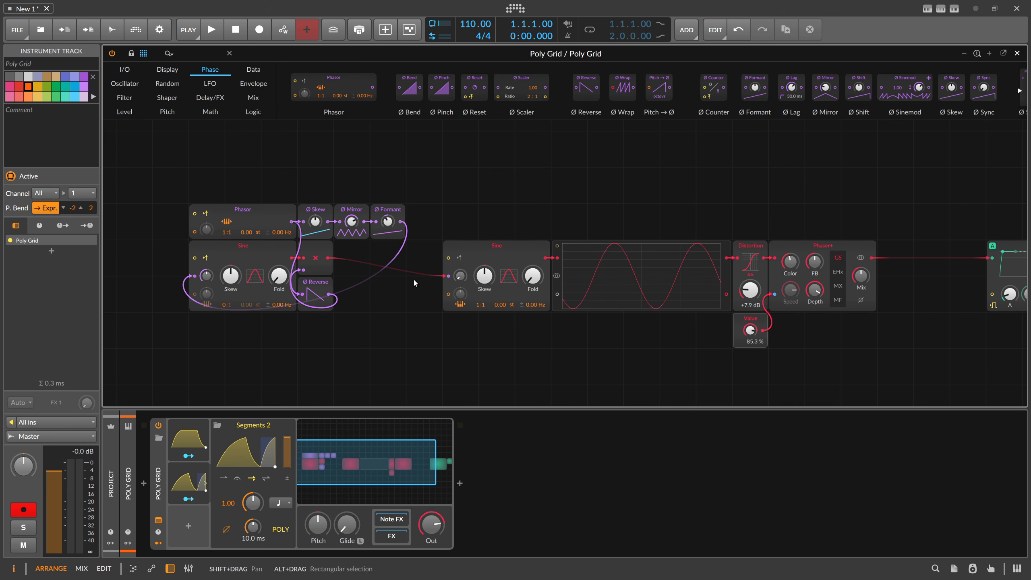